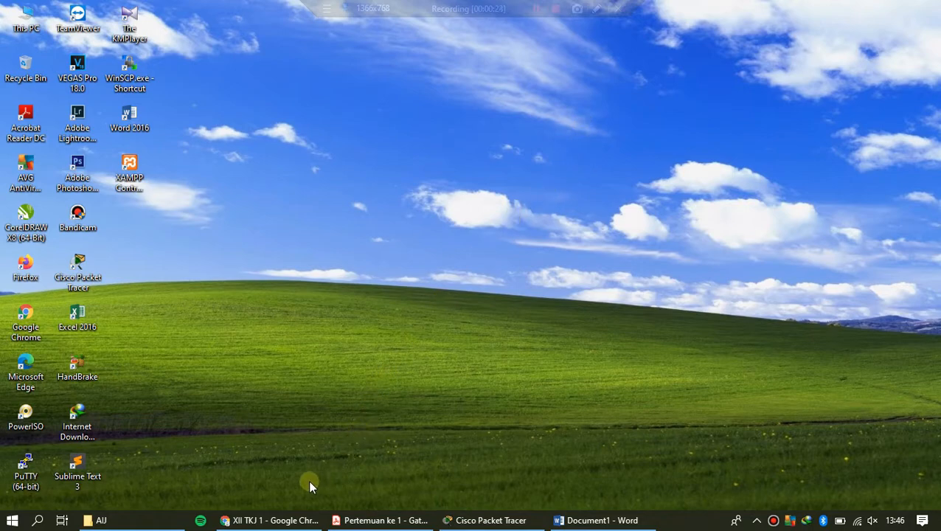
Step: Switch to Chrome and review the XII TKJ 1 class forum posts down to the first meeting's post
left_click(269, 520)
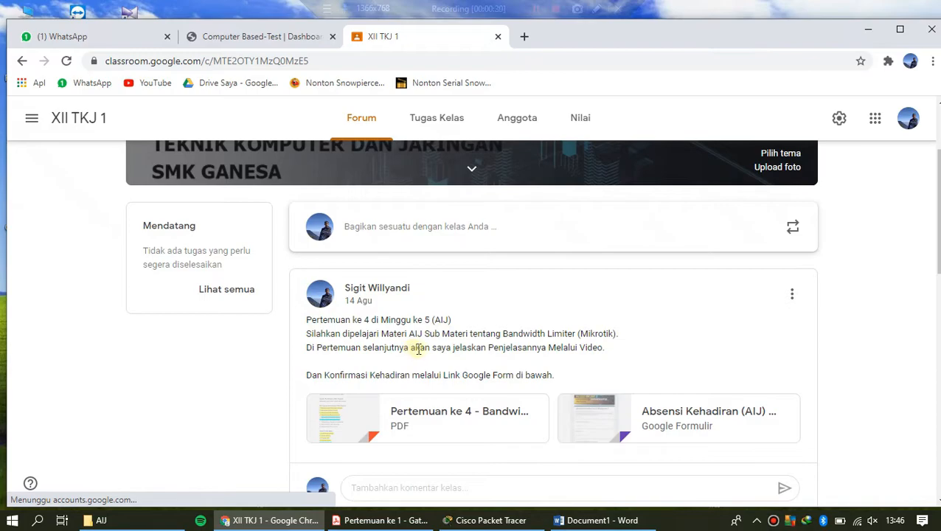
left_click_drag(455, 350, 606, 354)
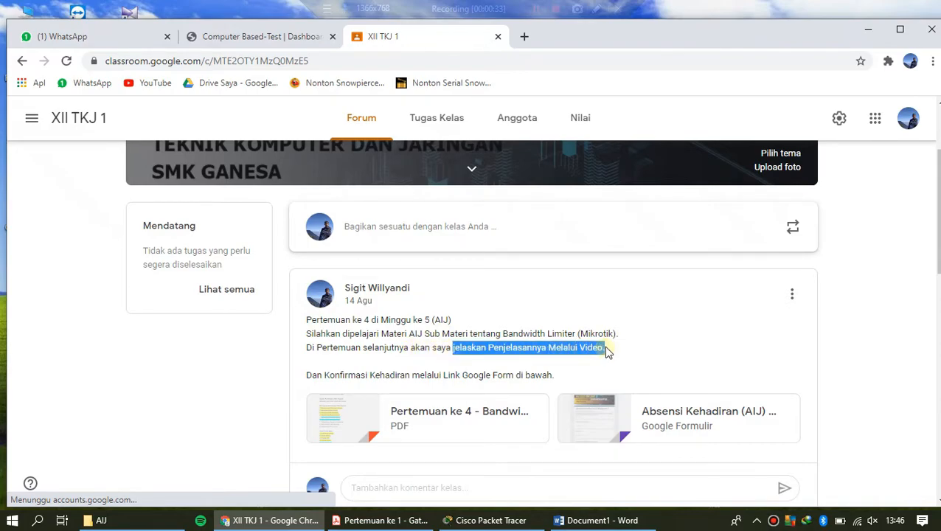
left_click(707, 339)
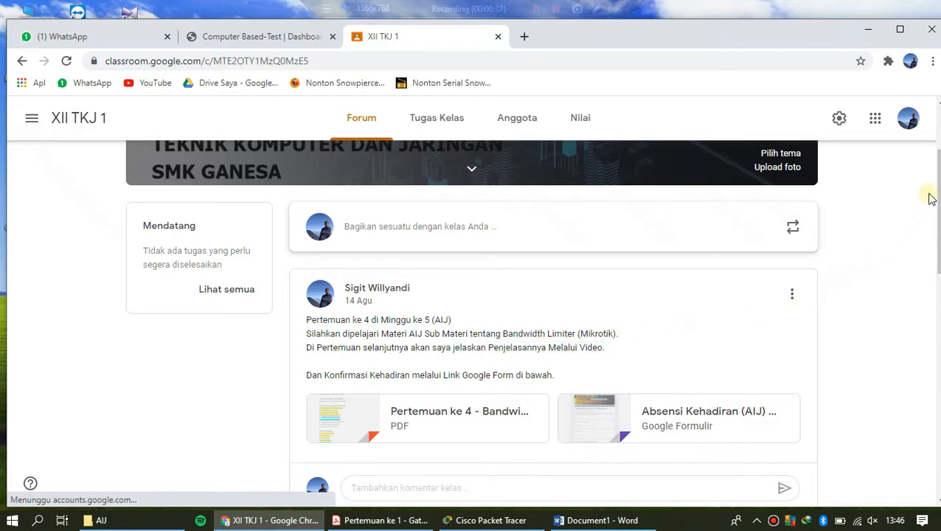
left_click_drag(938, 168, 924, 384)
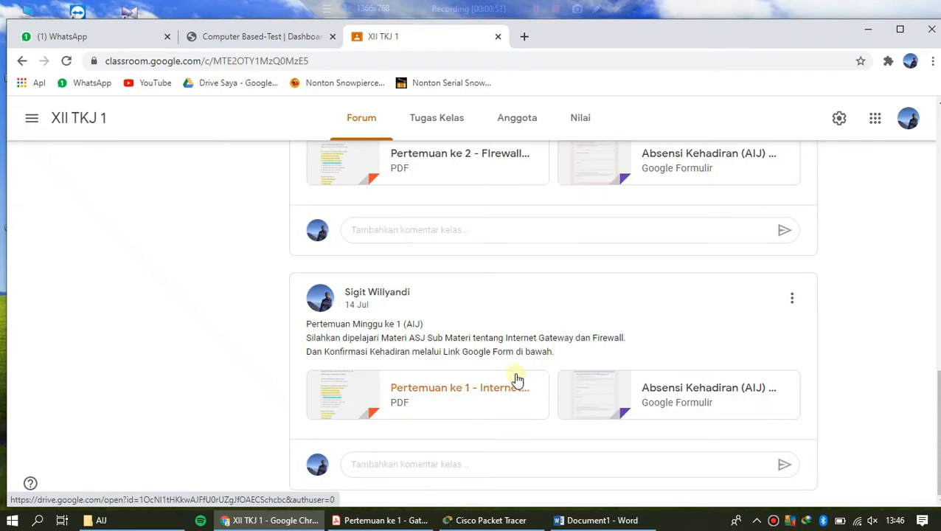
Step: Switch to the Pertemuan ke 1 Gateway PDF in Acrobat Reader and examine the title lines, including the class XI note
left_click(380, 520)
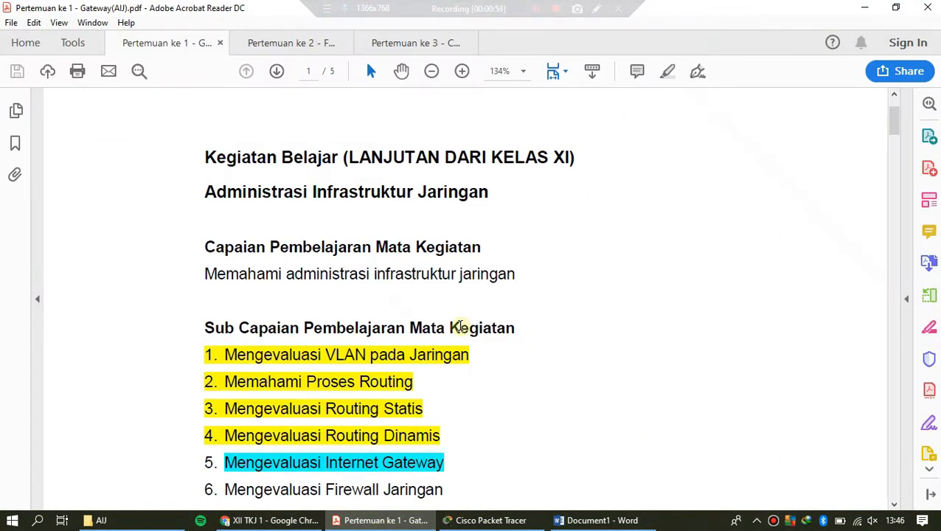
scroll(459, 327, "up", 1)
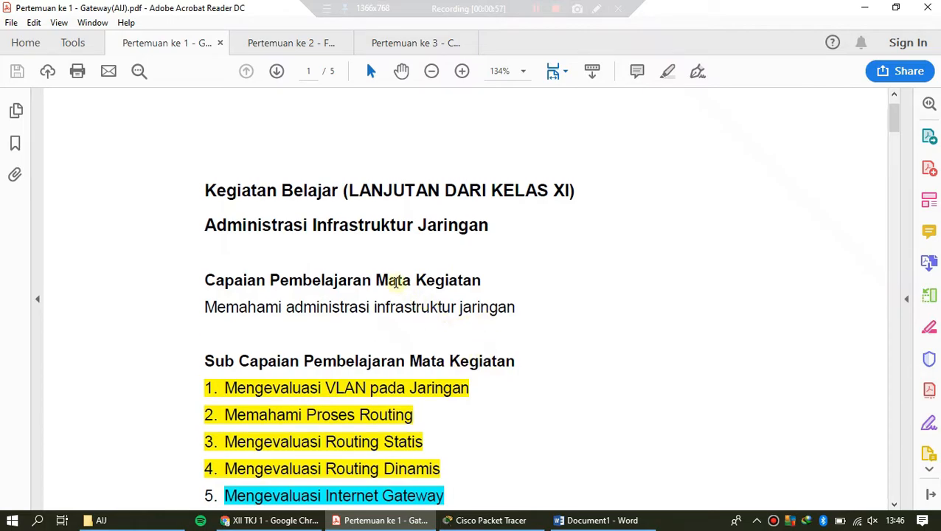
left_click_drag(205, 225, 489, 227)
left_click(491, 227)
left_click_drag(571, 193, 543, 192)
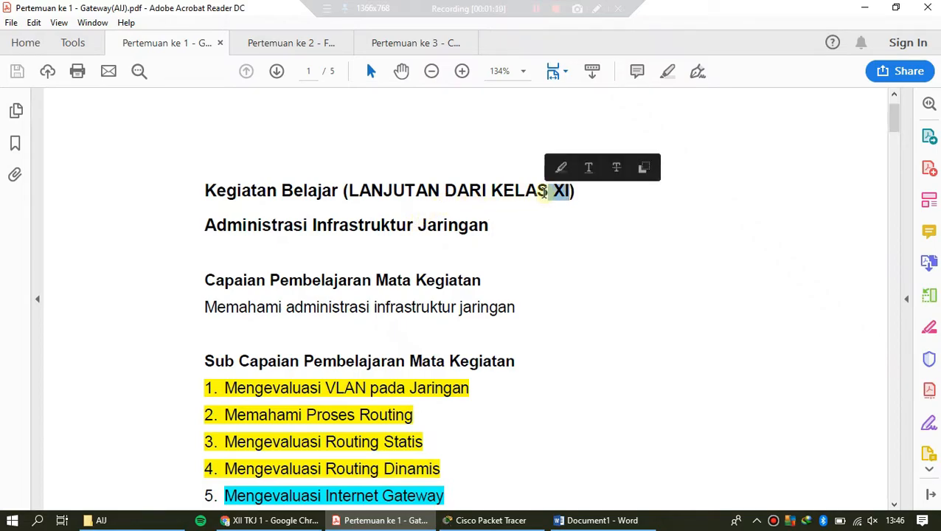
scroll(489, 222, "down", 1)
left_click(487, 196)
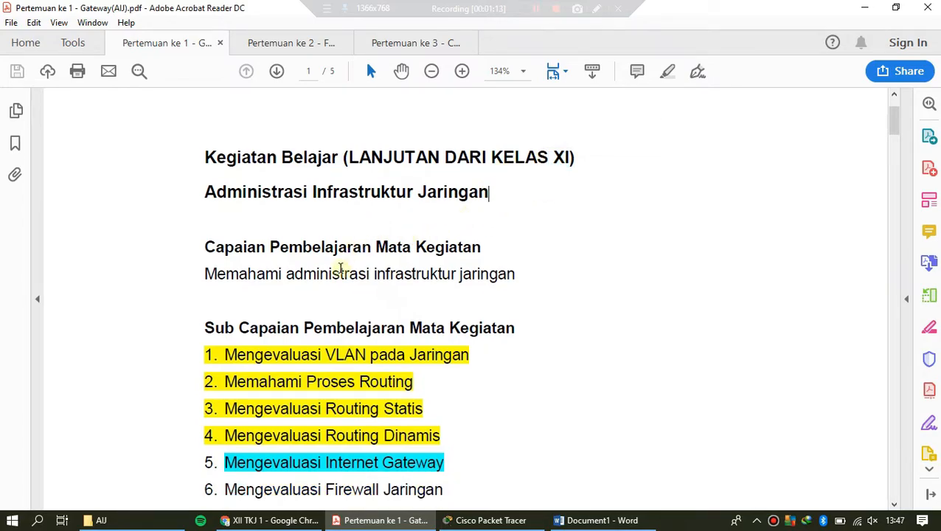
Step: Examine the Sub Capaian Pembelajaran list, marking the item "Mengevaluasi Internet Gateway" by selecting its text
scroll(341, 268, "down", 3)
scroll(339, 268, "down", 2)
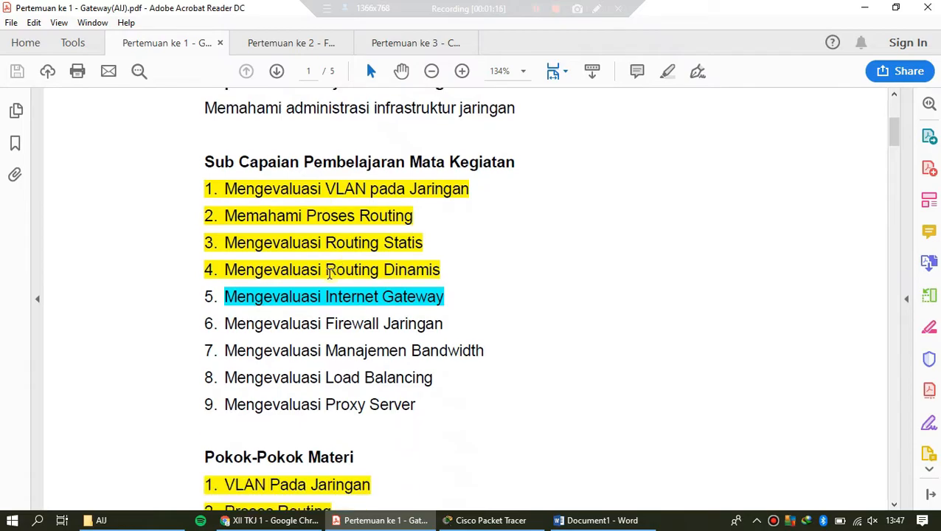
left_click_drag(226, 296, 451, 301)
left_click(456, 300)
scroll(408, 306, "down", 2)
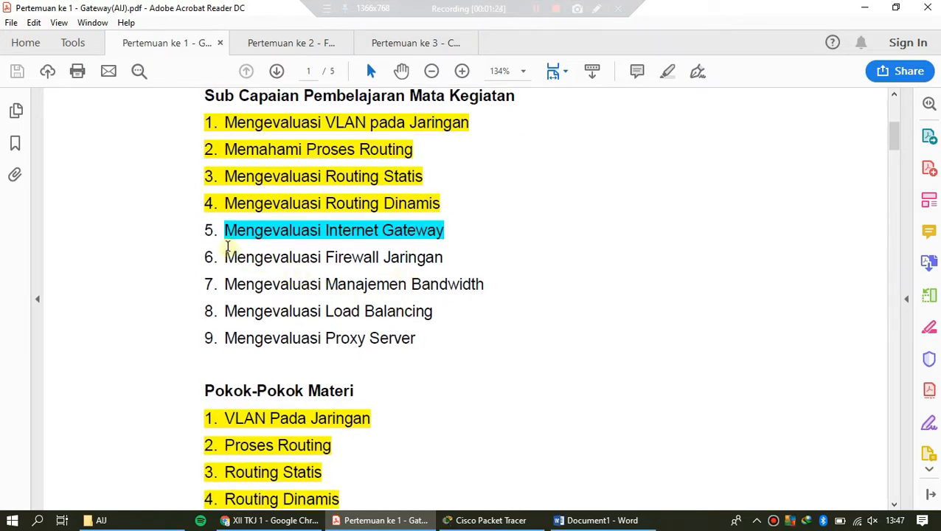
left_click_drag(227, 231, 445, 234)
left_click(448, 235)
scroll(452, 263, "up", 2)
scroll(395, 297, "up", 1)
scroll(391, 306, "down", 1)
Step: Check the Pertemuan ke 1 attachment in the Chrome class forum and return to the PDF
left_click(289, 523)
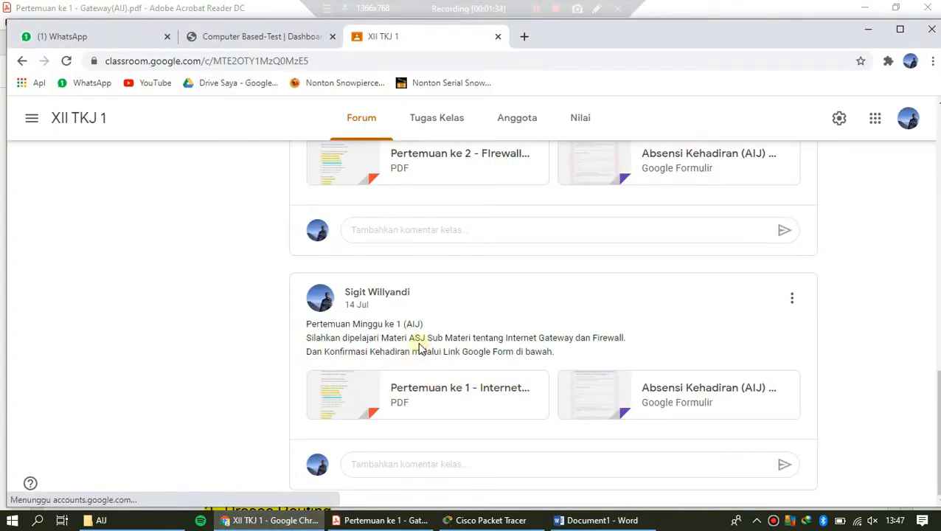
left_click(463, 396)
left_click(380, 520)
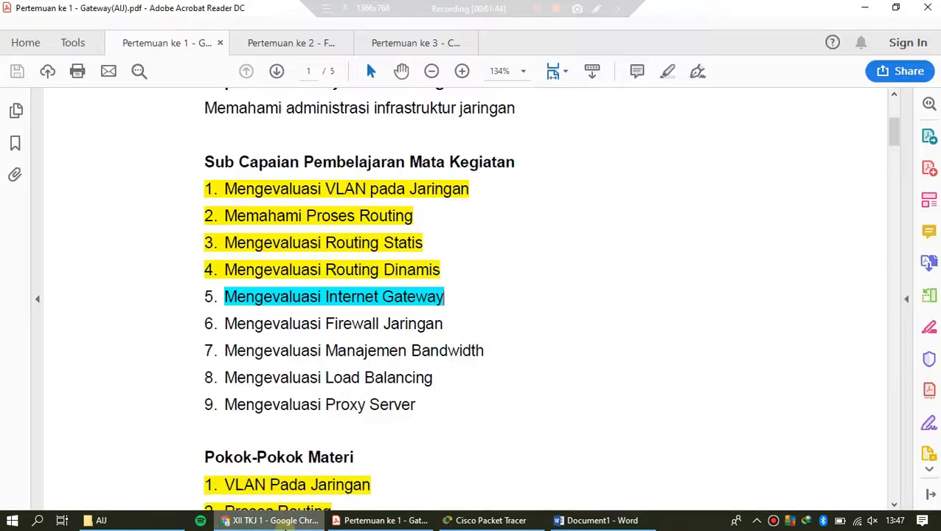
Step: Look through the Pokok-Pokok Materi list, select "Internet Gateway", and continue to the Uraian Materi section
scroll(397, 377, "down", 1)
scroll(397, 377, "down", 2)
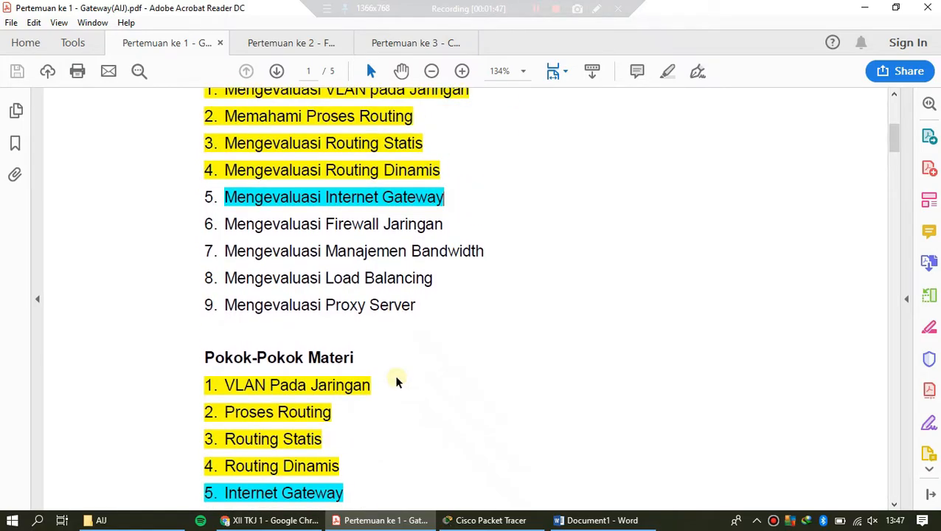
scroll(397, 381, "down", 3)
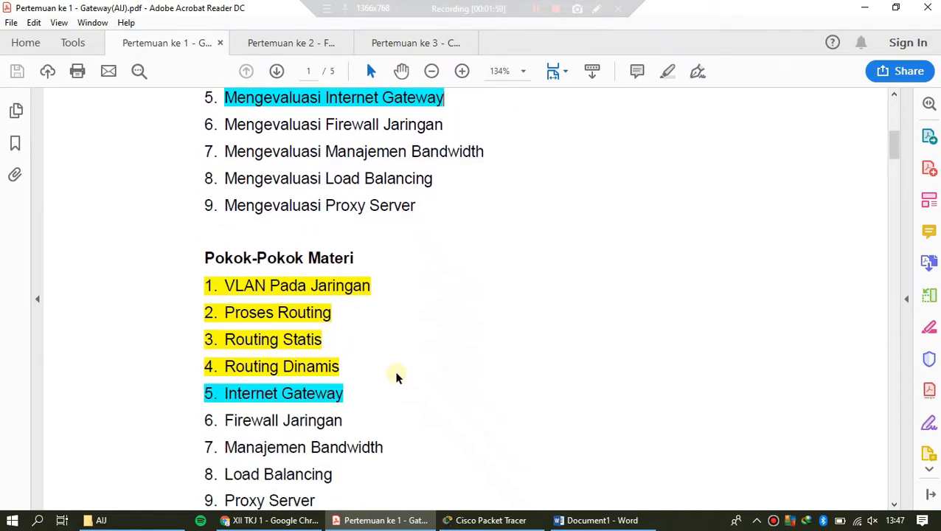
scroll(397, 376, "down", 1)
scroll(397, 374, "down", 2)
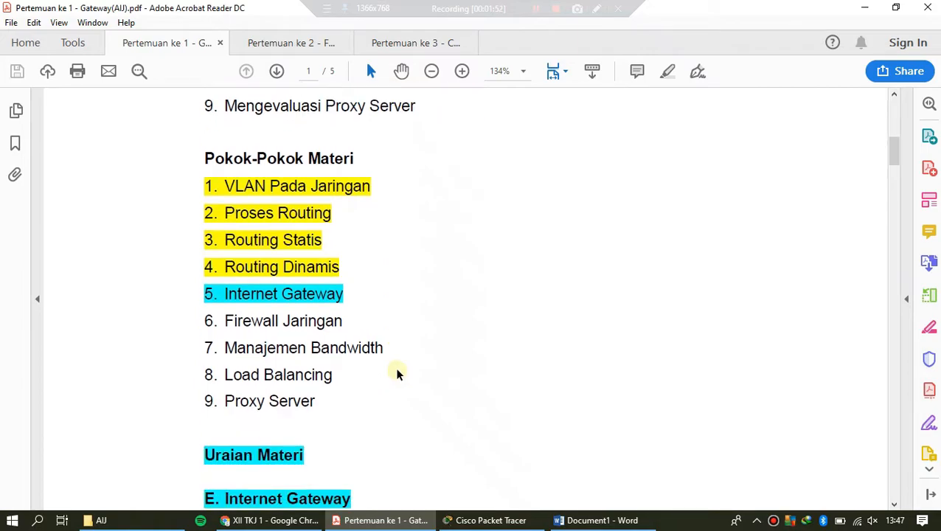
left_click_drag(225, 294, 344, 296)
scroll(359, 315, "down", 5)
scroll(358, 314, "down", 1)
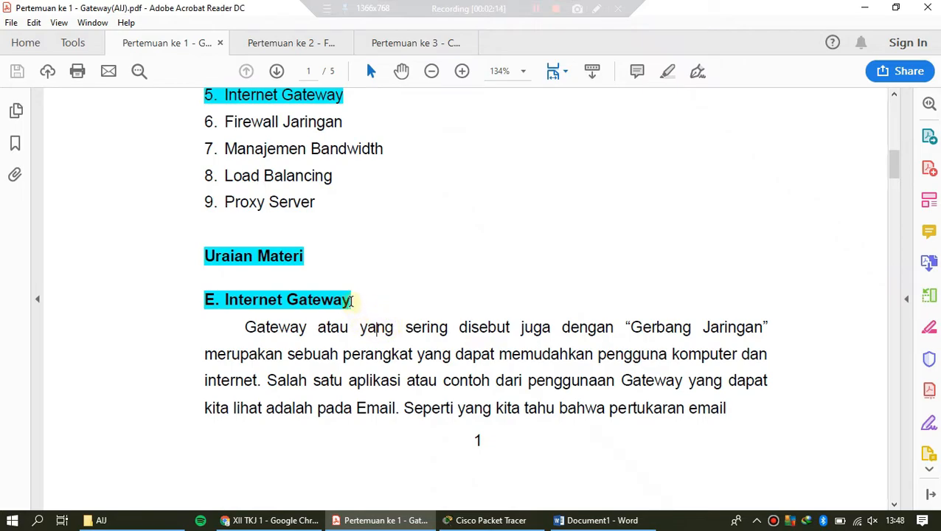
Step: Read the opening paragraph of section E. Internet Gateway, selecting "Gateway" and "Gerbang Jaringan" to point them out
left_click_drag(353, 300, 287, 301)
left_click(317, 328)
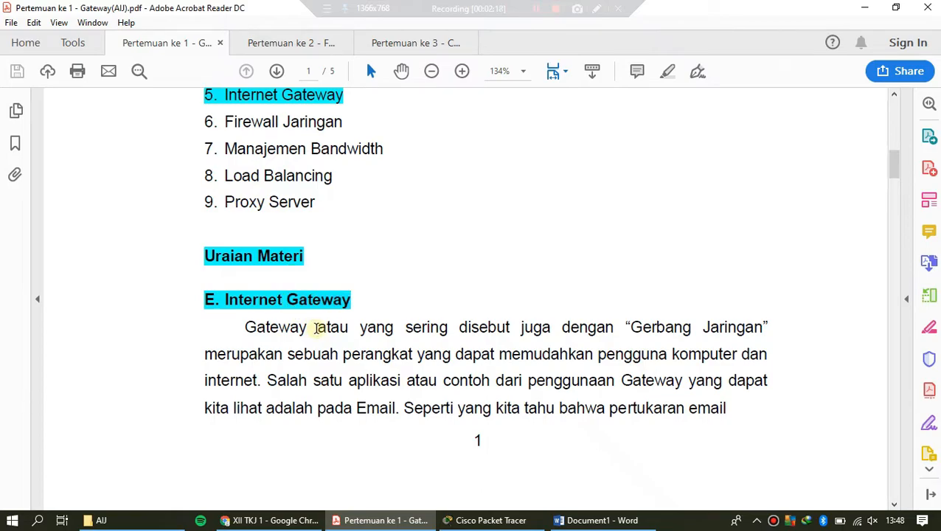
scroll(373, 330, "down", 2)
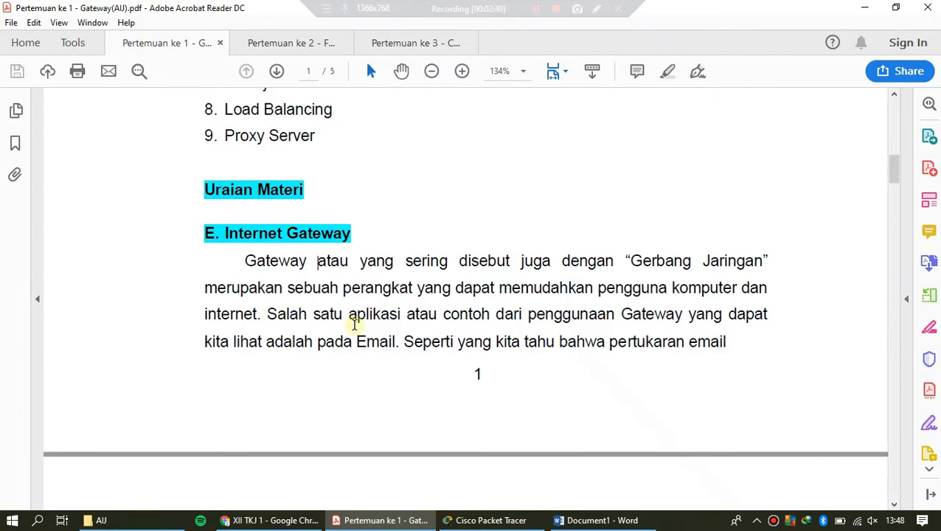
scroll(357, 326, "down", 2)
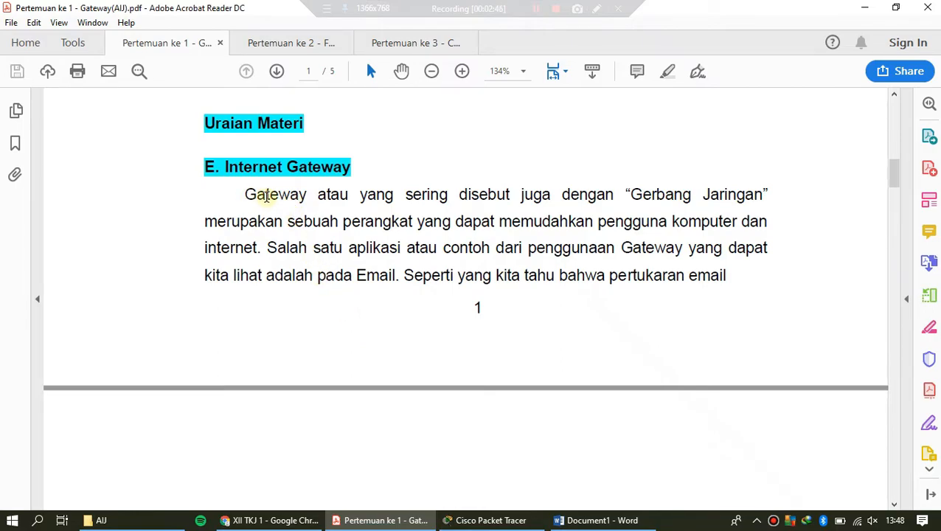
left_click_drag(247, 195, 310, 200)
left_click_drag(629, 195, 754, 200)
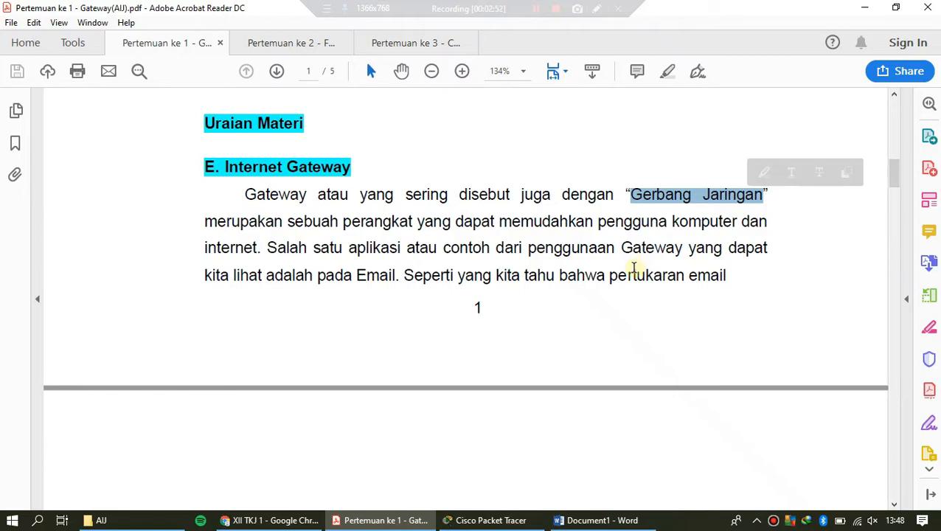
scroll(564, 290, "down", 10)
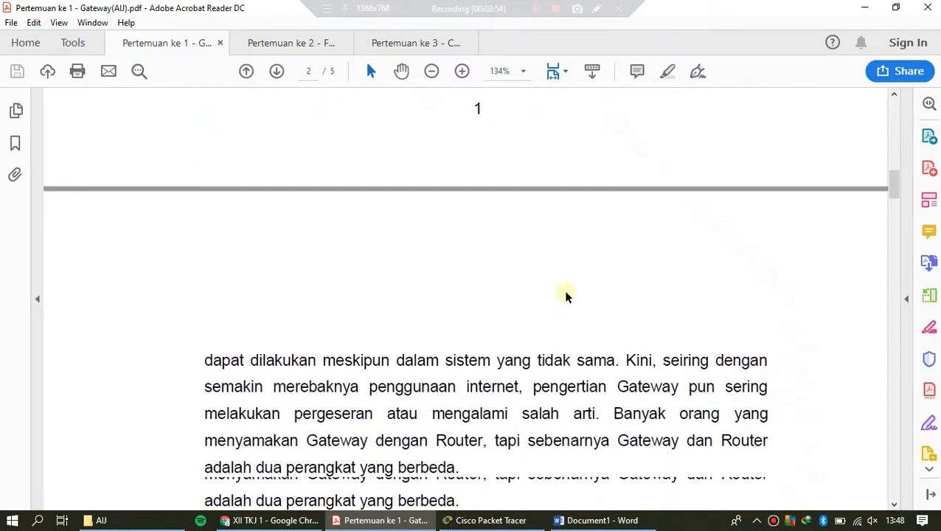
scroll(564, 290, "up", 5)
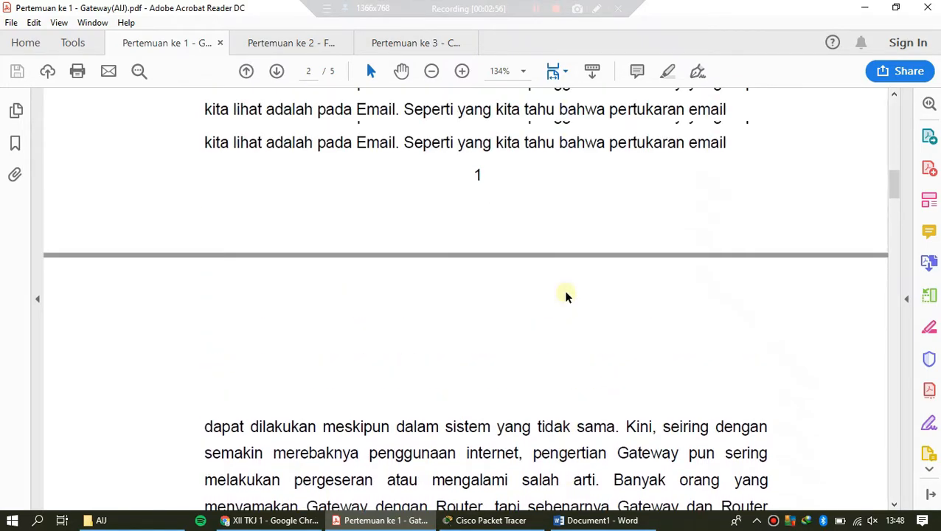
scroll(548, 277, "up", 1)
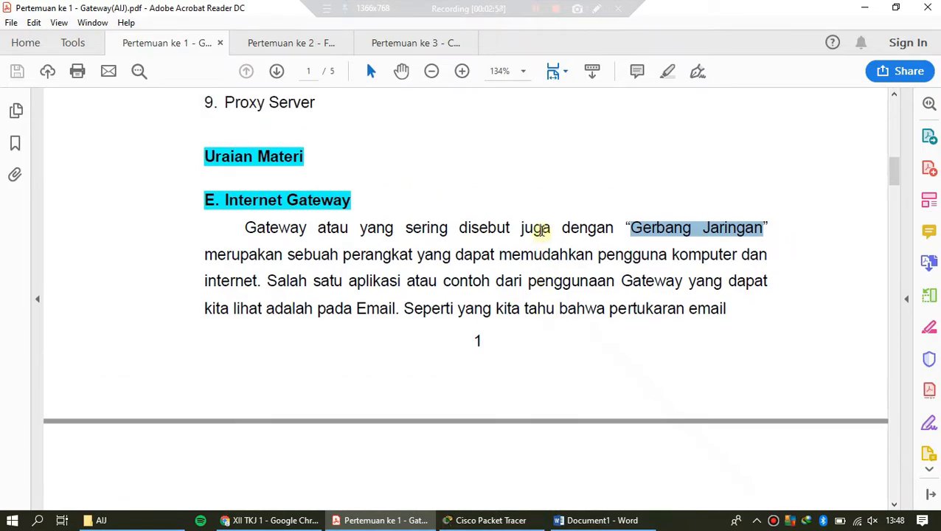
Step: Compare the word "Gateway" in the section heading and paragraph with "Gerbang" by selecting each term
left_click(542, 227)
left_click_drag(352, 202, 288, 208)
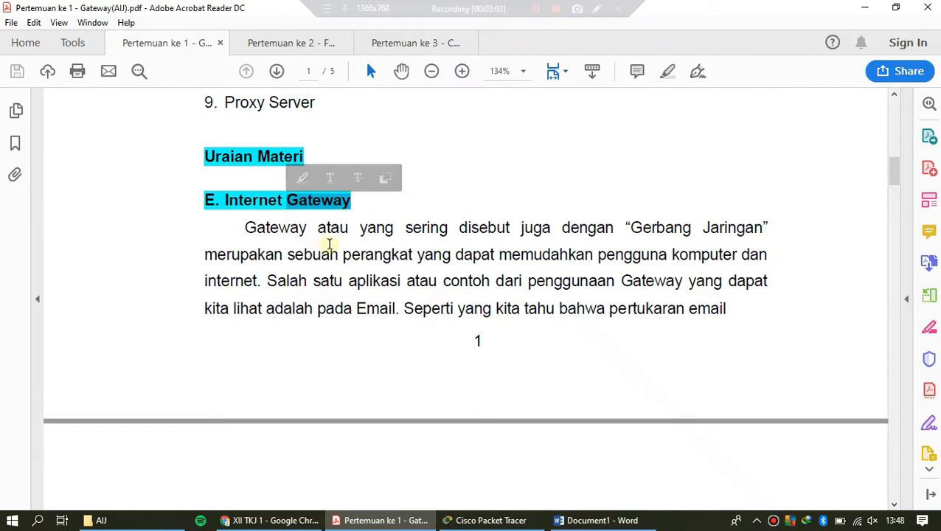
left_click(347, 242)
left_click_drag(245, 227, 308, 230)
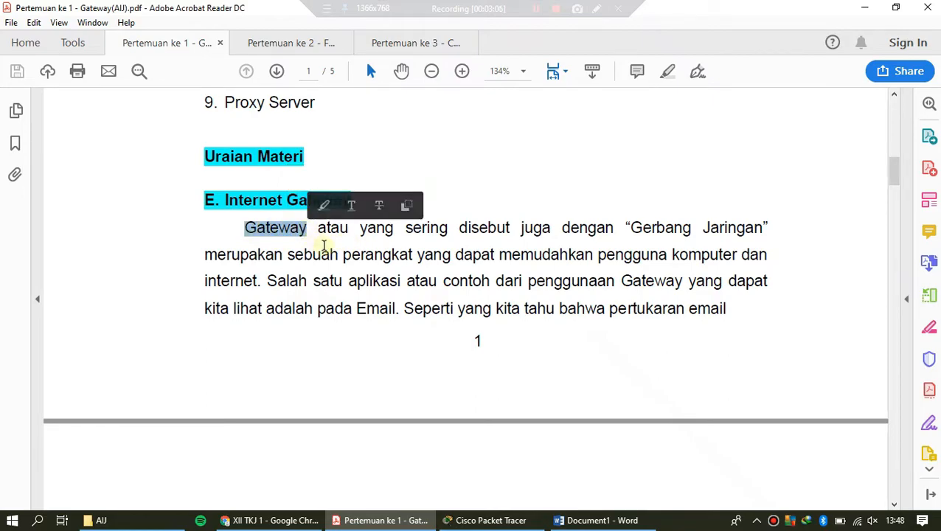
left_click_drag(632, 229, 695, 232)
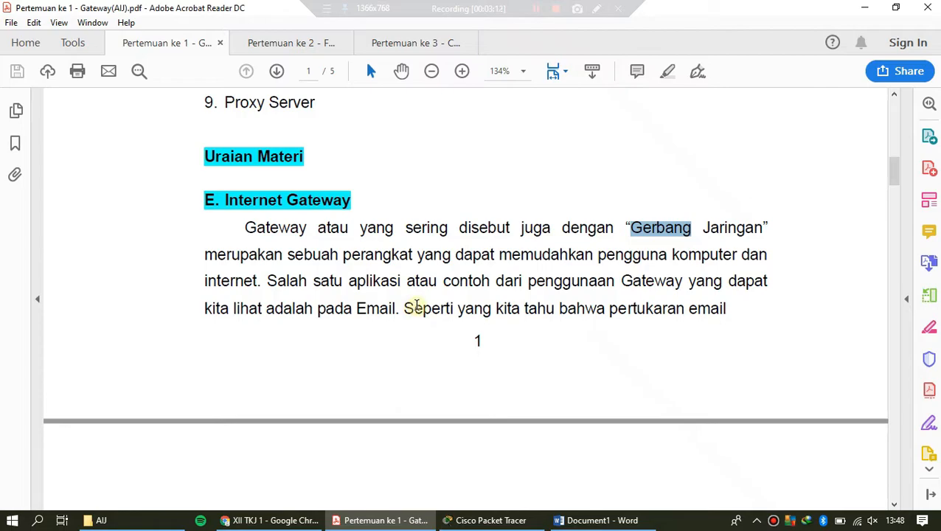
left_click(445, 282)
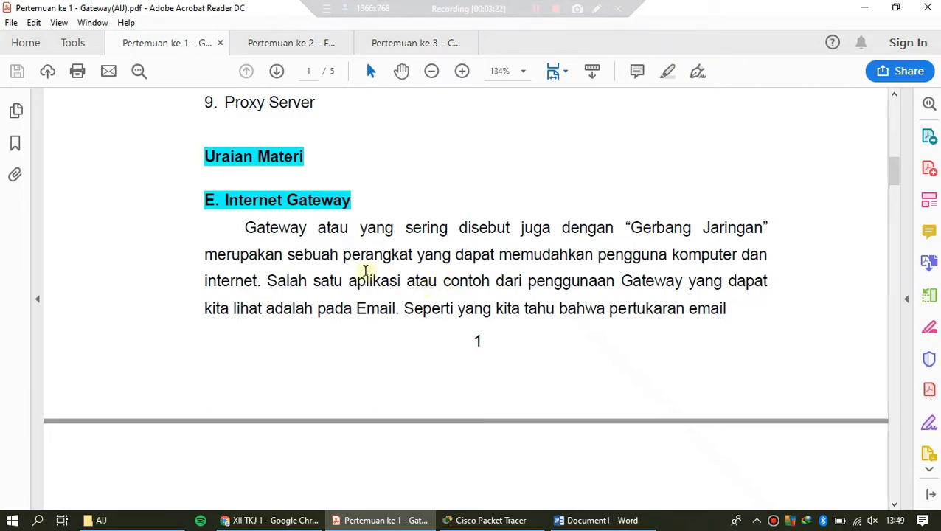
left_click_drag(353, 200, 288, 200)
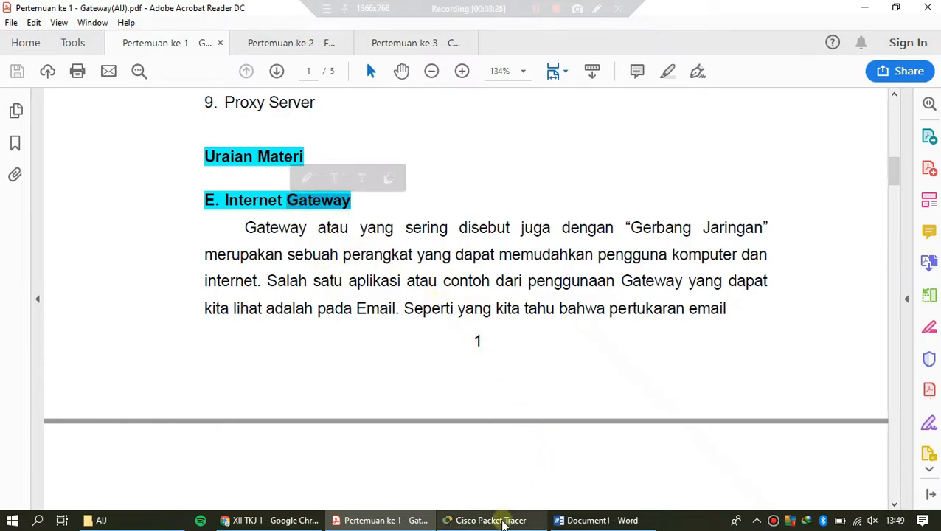
left_click(503, 520)
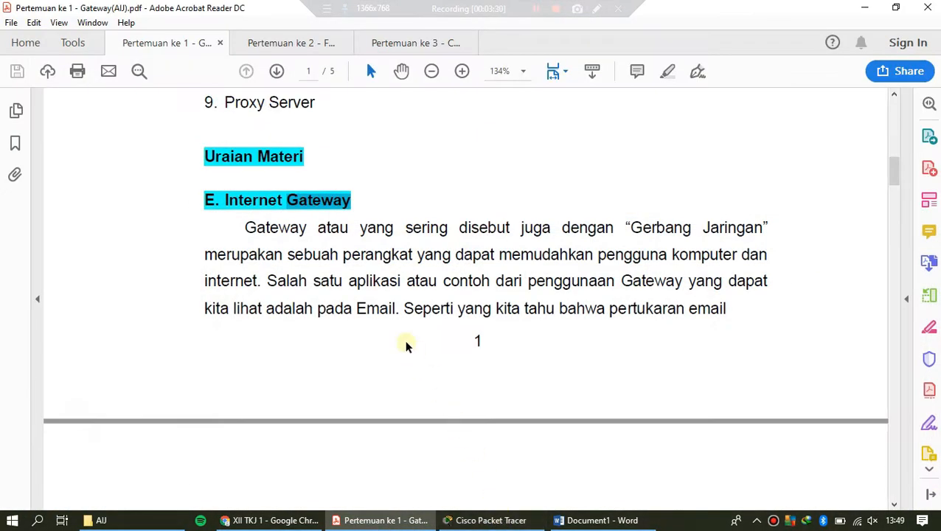
left_click(388, 223)
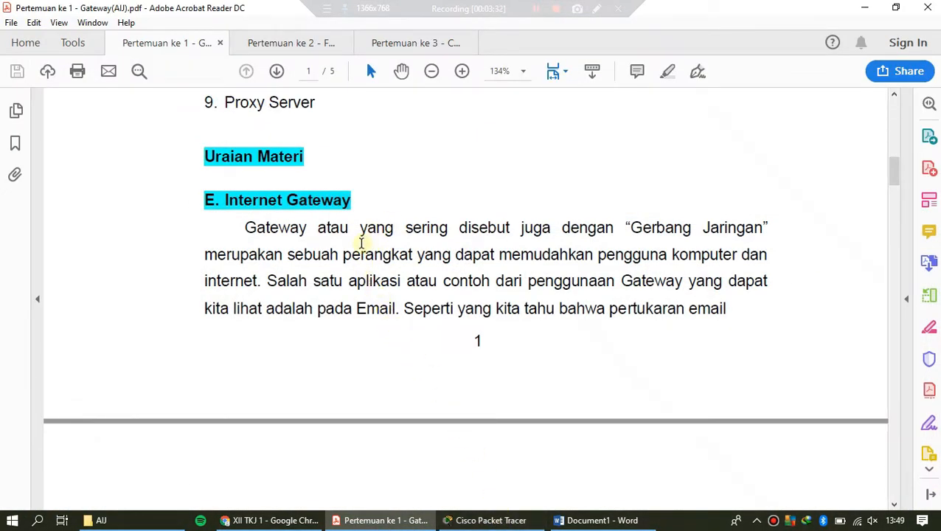
Step: Highlight "Gateway berfungsi untuk menghubungkan sebuah jaringan komputer" in the Fungsi Gateway section on page 2
scroll(361, 267, "down", 5)
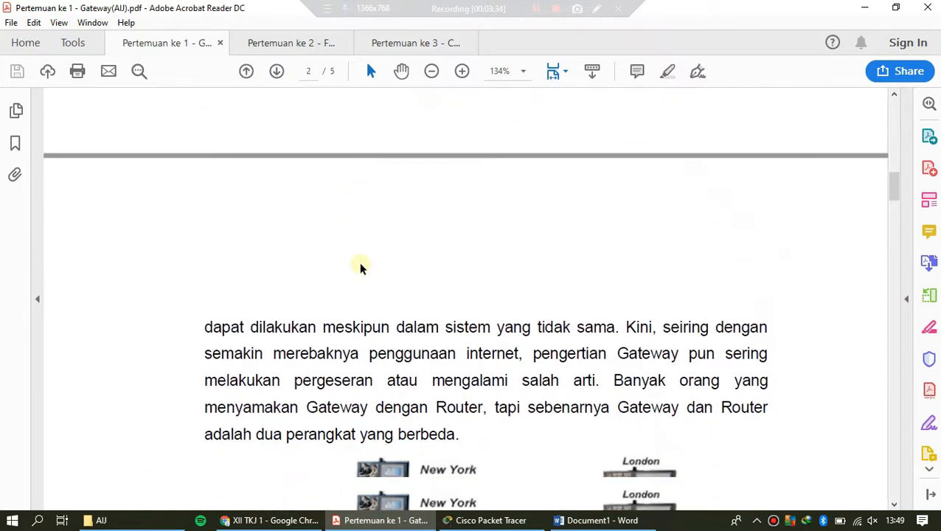
scroll(361, 267, "down", 6)
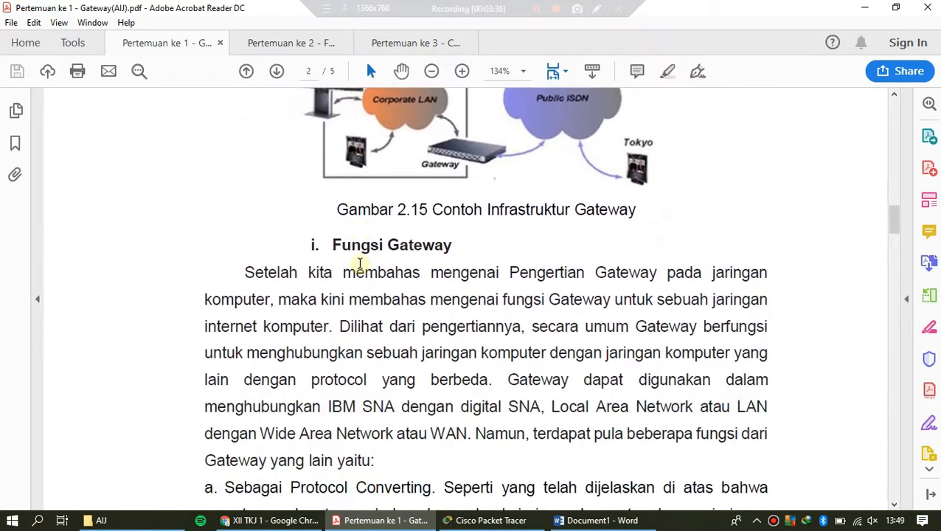
scroll(361, 264, "down", 3)
left_click_drag(639, 227, 544, 255)
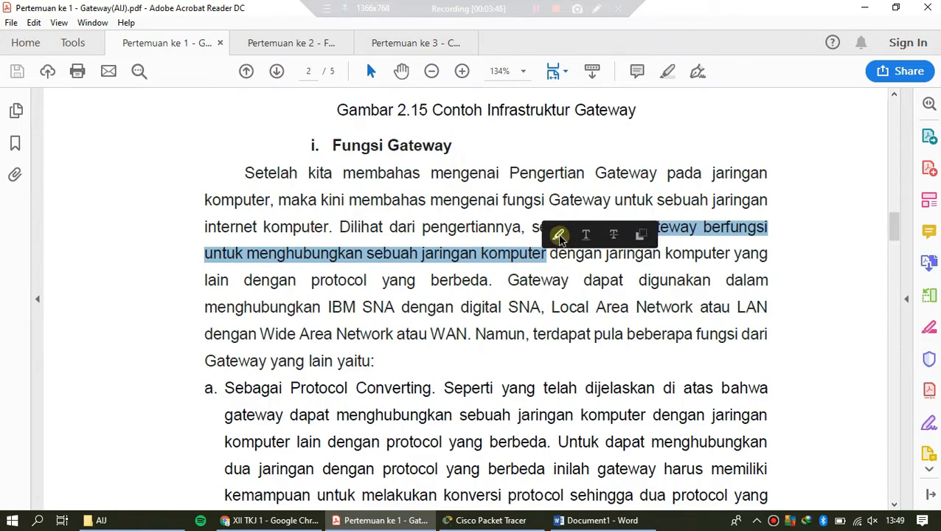
left_click(559, 236)
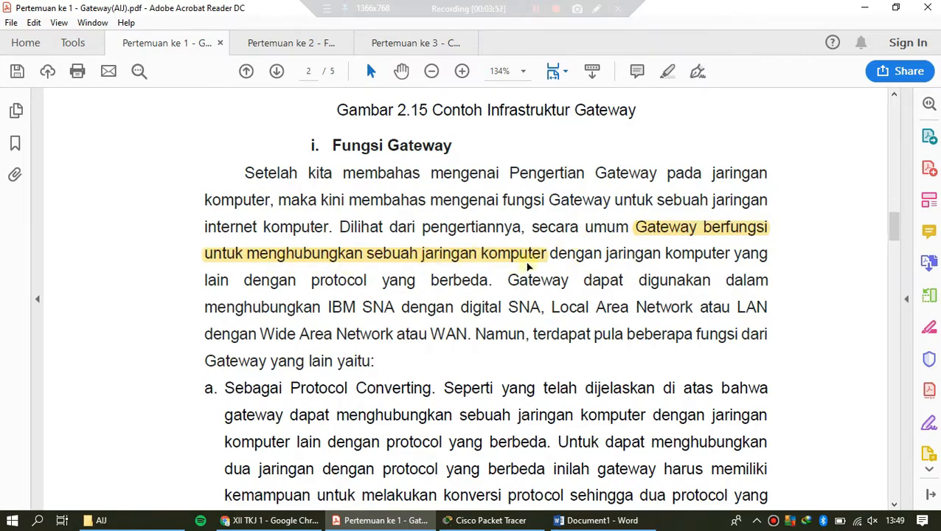
left_click(551, 254)
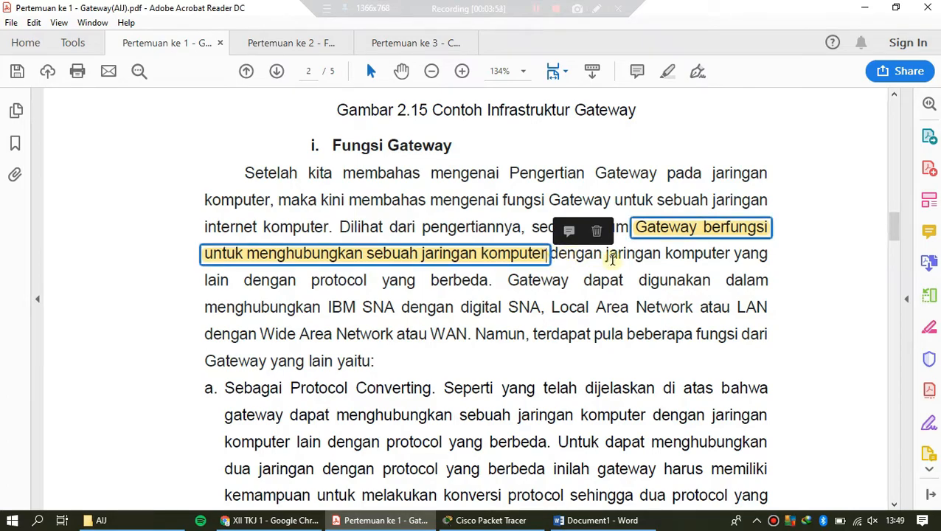
Step: Highlight the rest of the gateway function sentence, "dengan jaringan komputer yang lain dengan protocol yang berbeda"
left_click(569, 259)
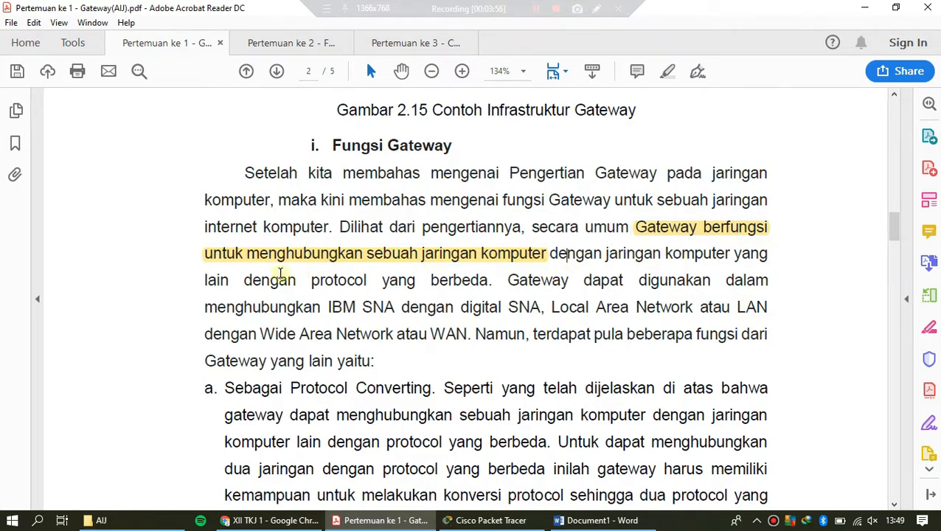
left_click_drag(229, 282, 561, 264)
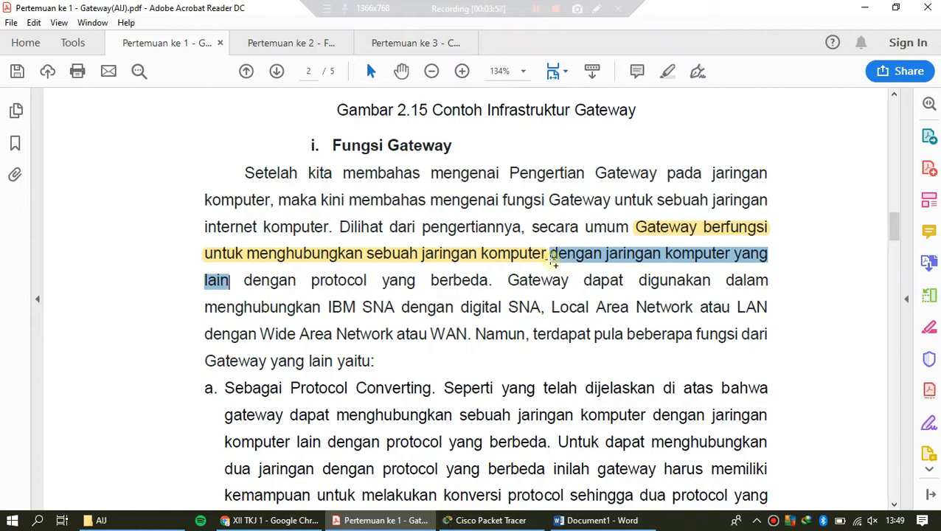
left_click(561, 228)
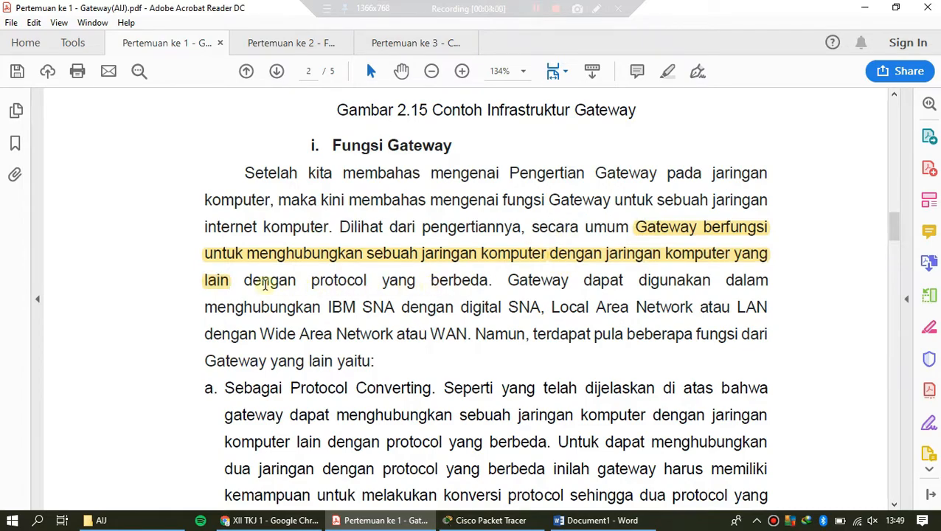
left_click_drag(243, 282, 488, 293)
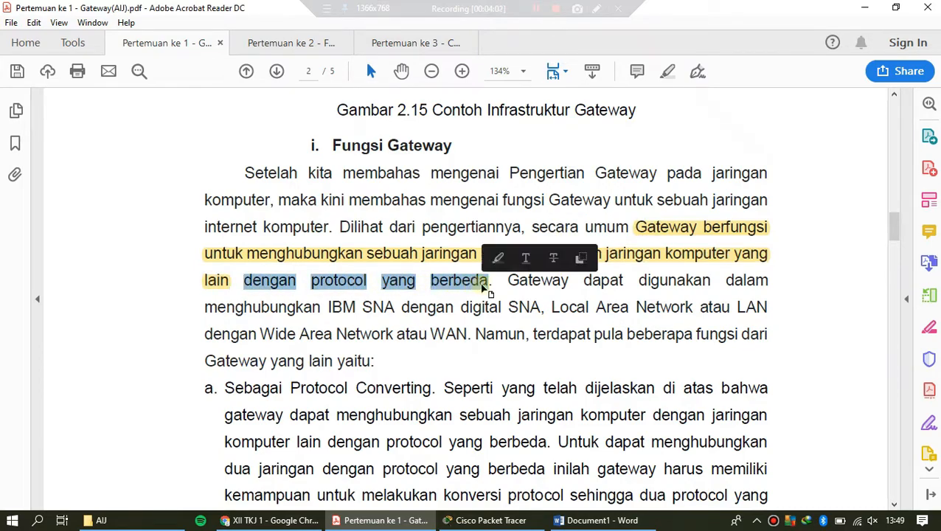
left_click(498, 257)
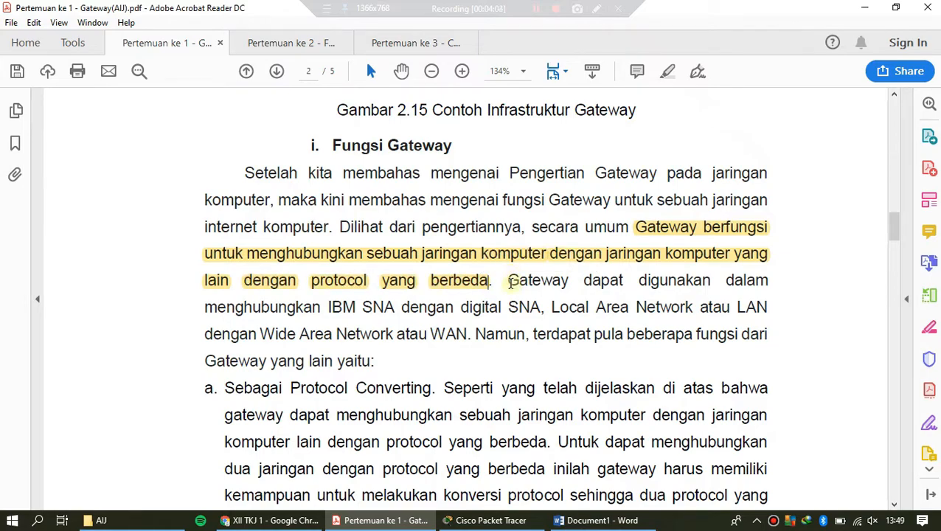
Step: Highlight "Gateway dapat digunakan dalam menghubungkan" and "Local Area Network atau LAN dengan Wide Area Network" in the Fungsi Gateway paragraph
left_click_drag(511, 280, 325, 308)
left_click(348, 286)
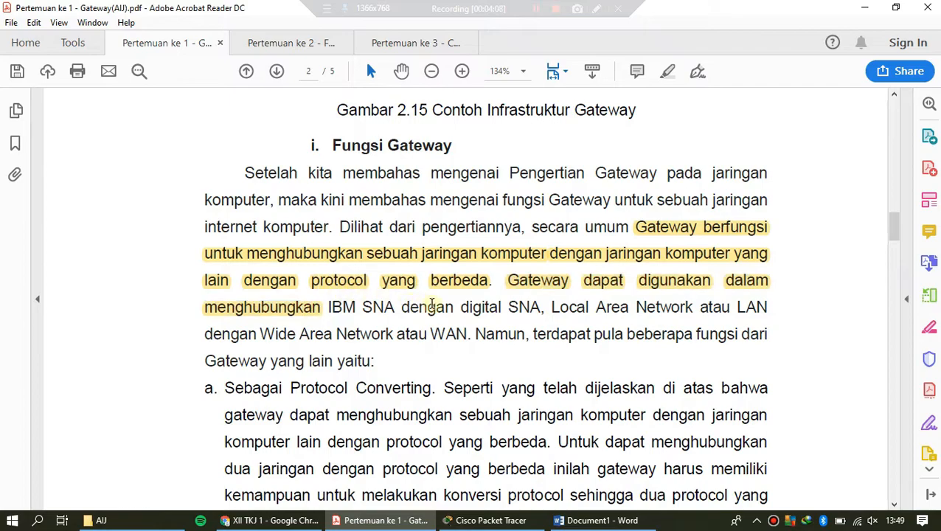
left_click_drag(551, 307, 391, 340)
left_click(405, 316)
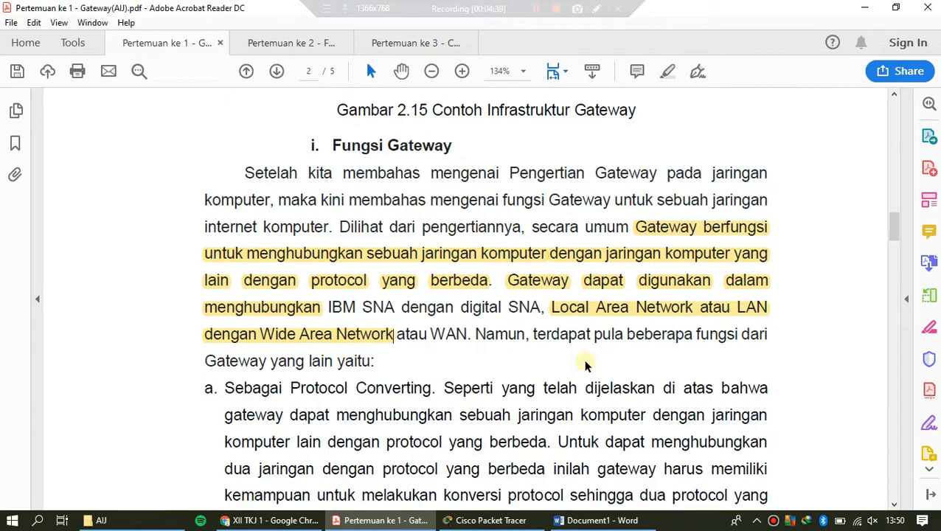
Step: Switch to Cisco Packet Tracer and place a generic Server-PT near the middle of the empty workspace
left_click(487, 520)
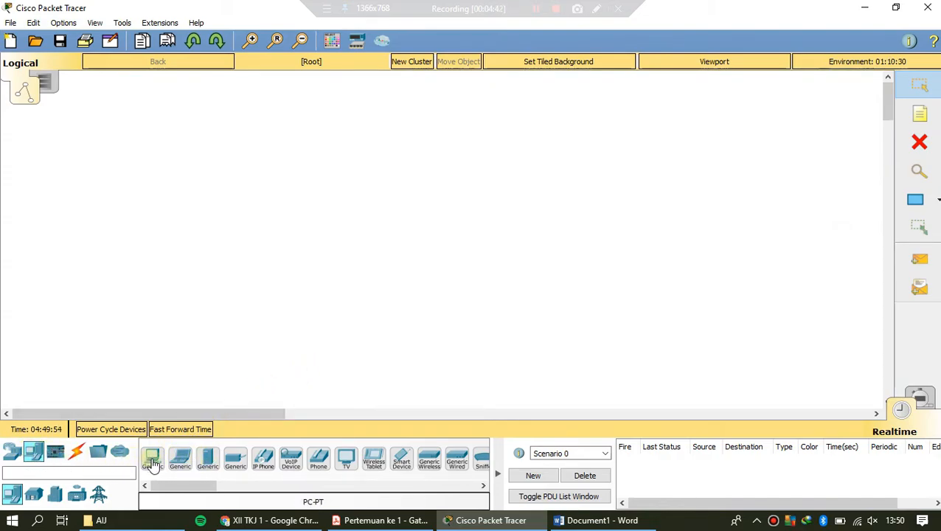
left_click(207, 459)
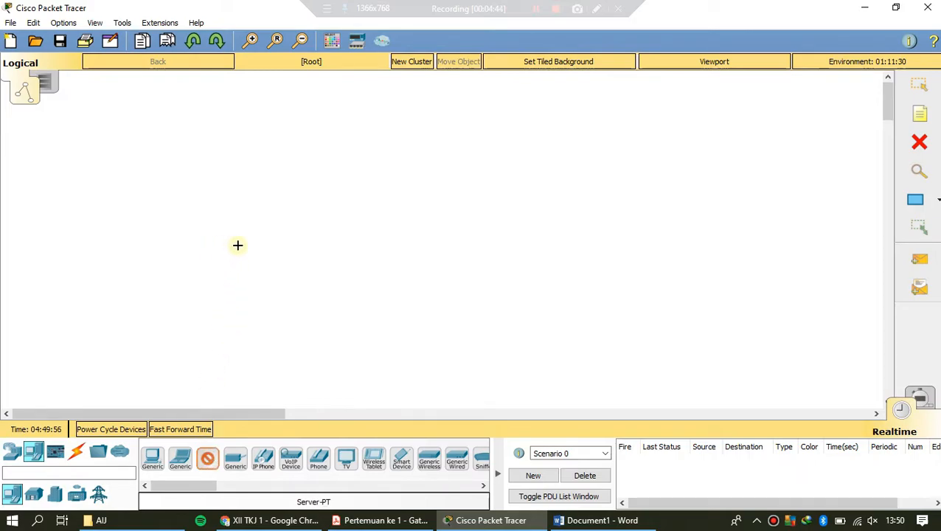
left_click(333, 239)
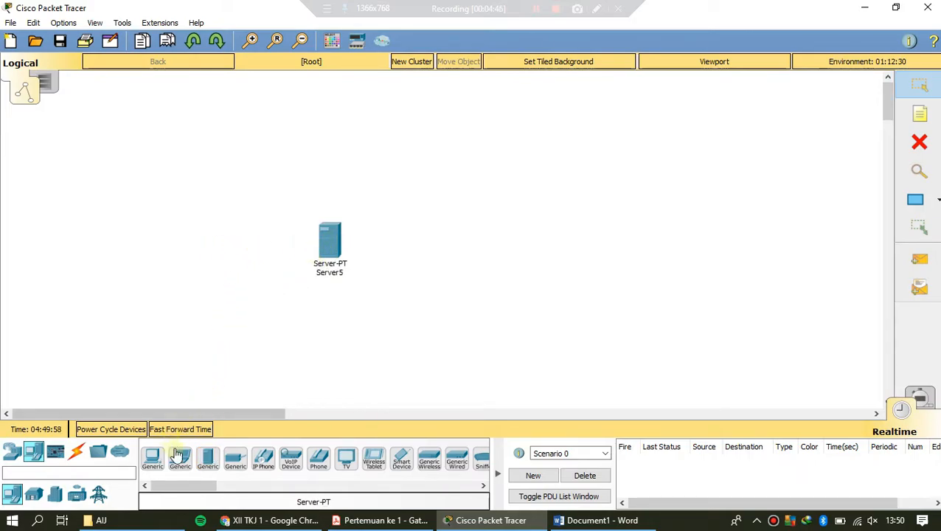
Step: Add two generic PC-PT devices to the right of the server, and align the lower one beneath the upper one
left_click(255, 39)
left_click(255, 39)
left_click(255, 39)
left_click_drag(176, 414, 161, 415)
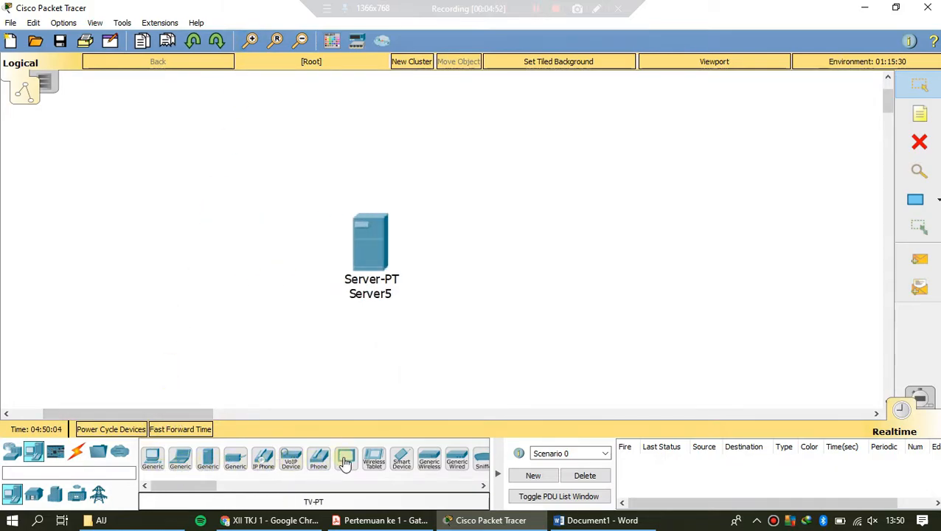
left_click(153, 462)
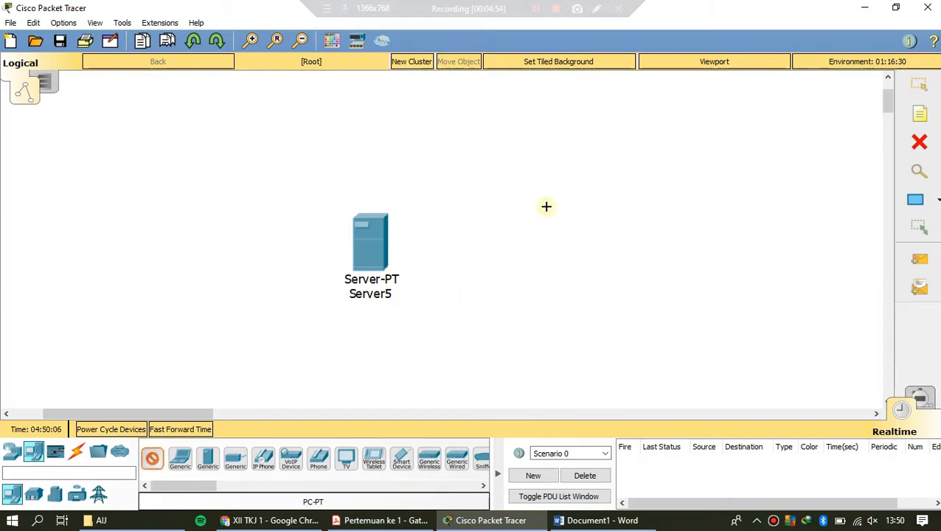
left_click(600, 191)
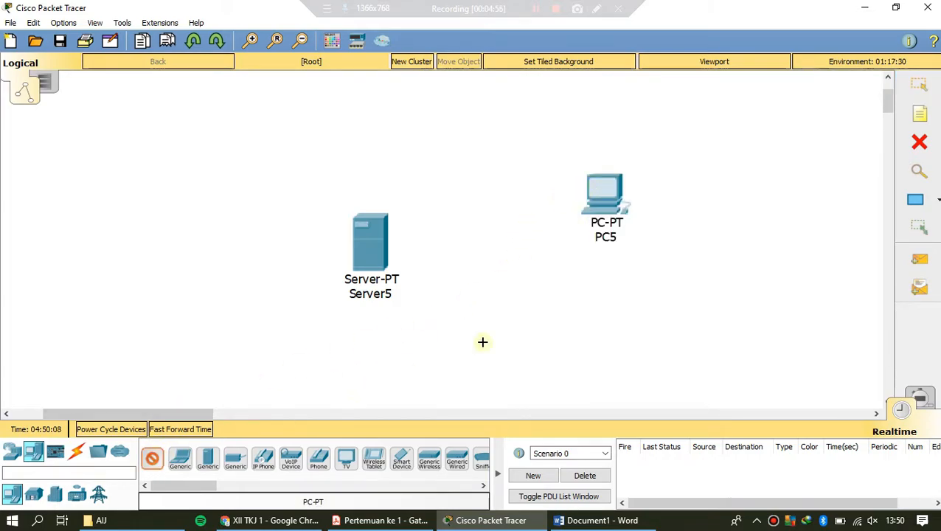
left_click(615, 308)
left_click(301, 41)
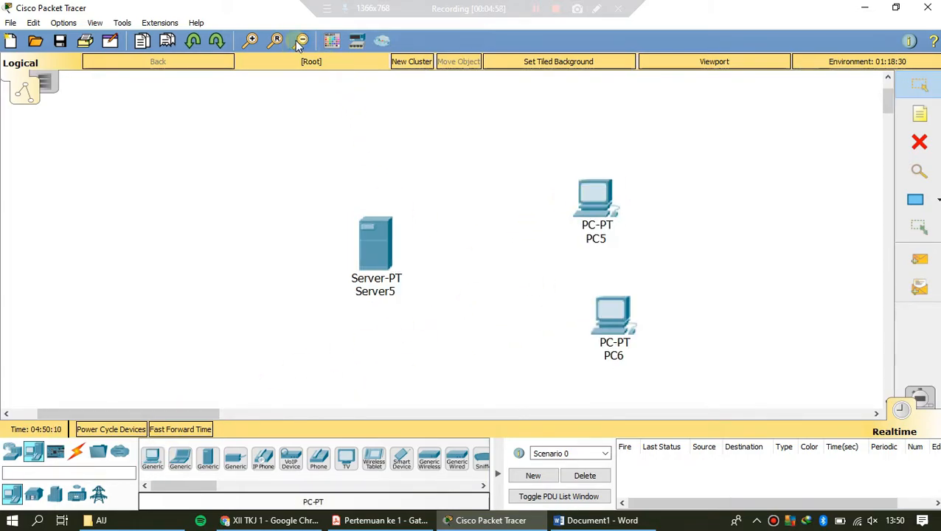
left_click_drag(587, 316, 574, 311)
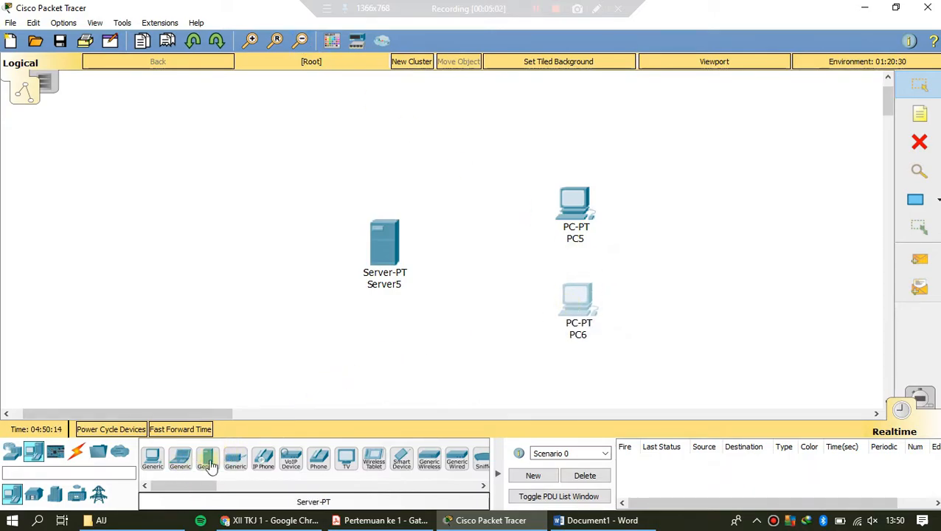
Step: Place a generic Hub-PT between the server and the two PCs
left_click(12, 452)
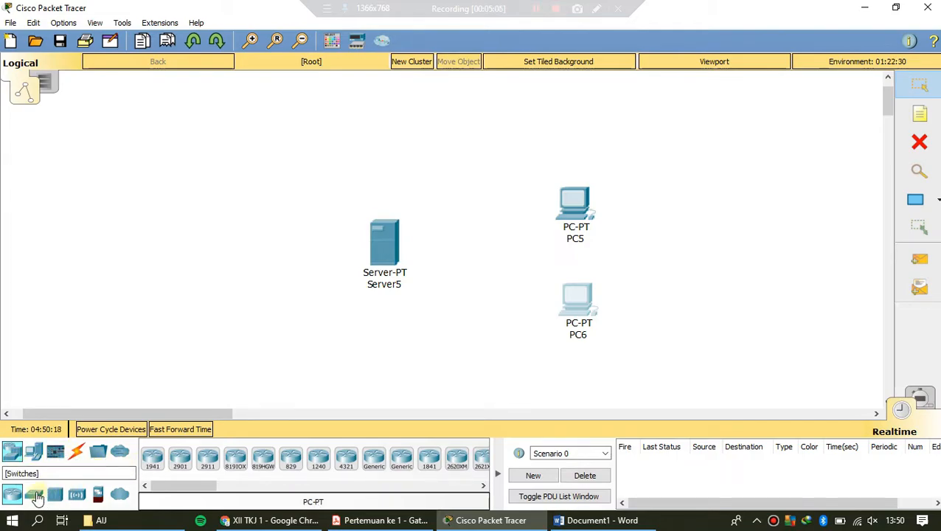
left_click(56, 496)
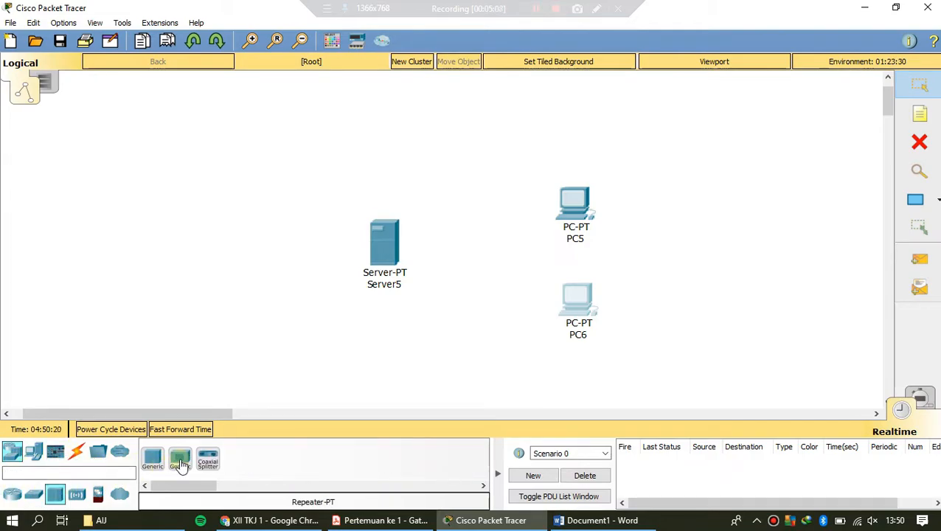
left_click(153, 459)
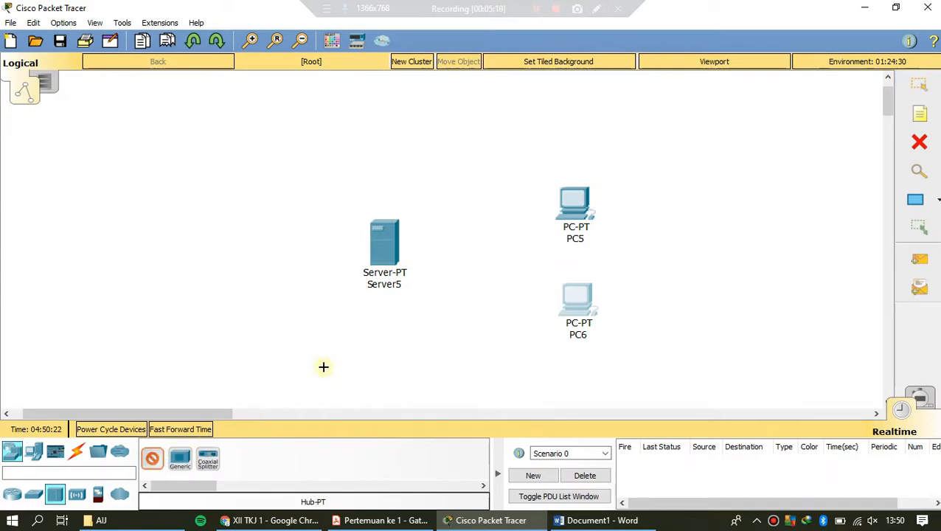
left_click(489, 252)
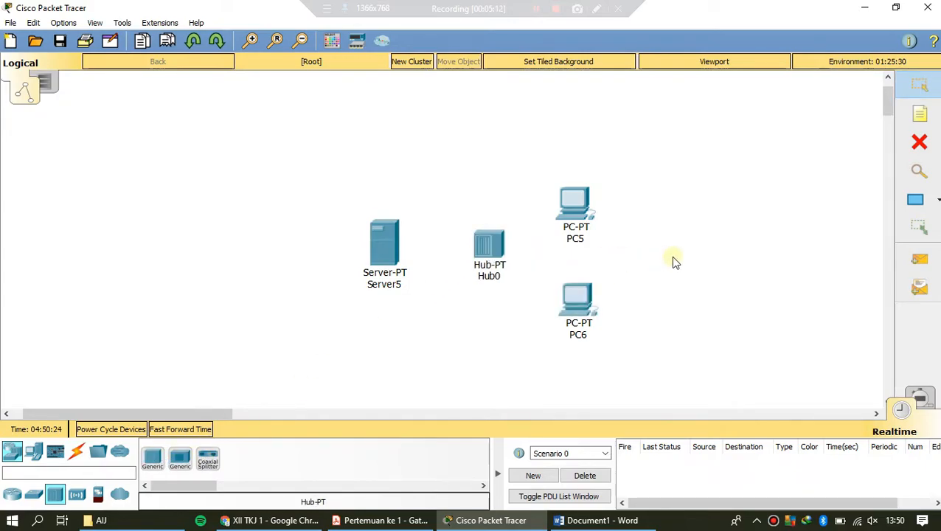
Step: Find the WAN emulation devices and place a DSL-Modem-PT to the left of the server
left_click_drag(162, 414, 131, 414)
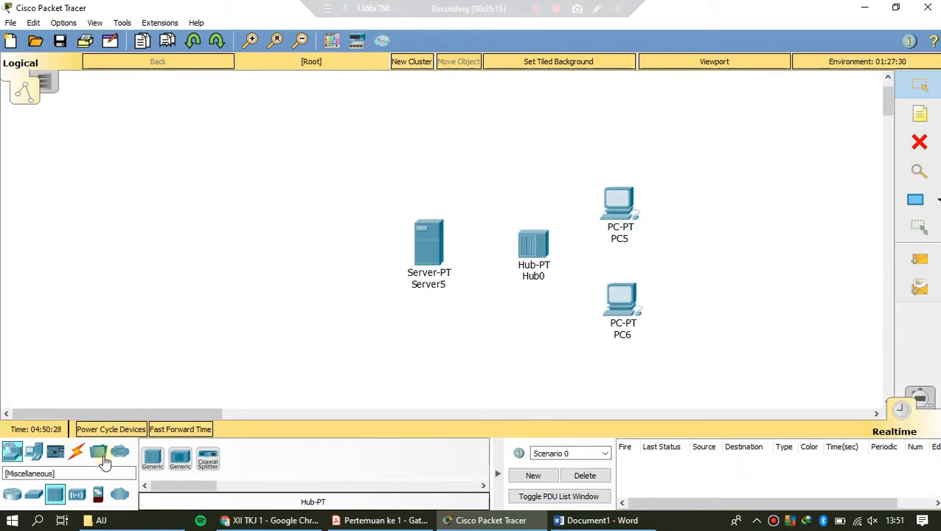
left_click(12, 455)
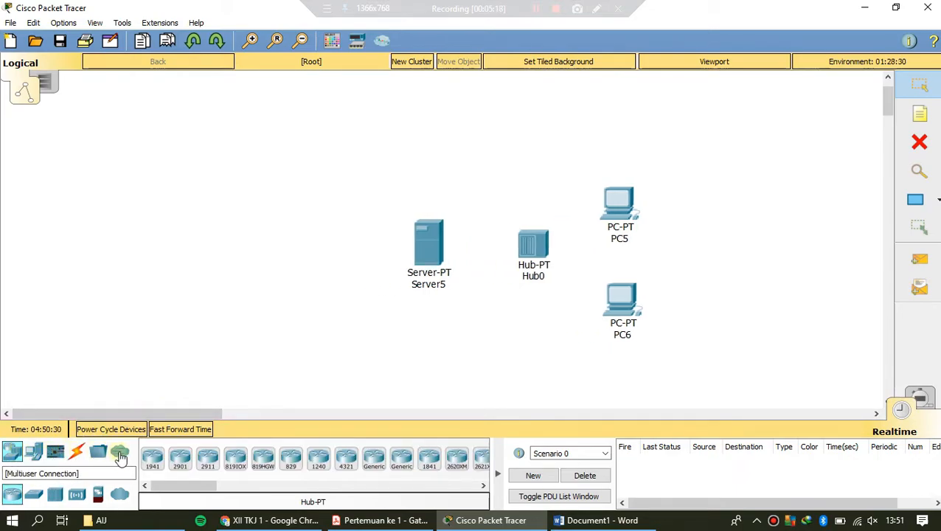
left_click(35, 453)
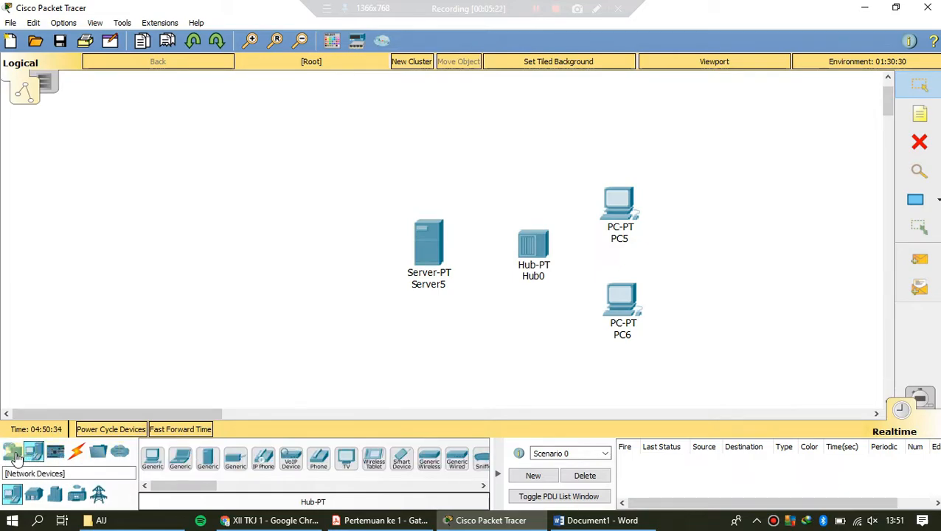
left_click(11, 453)
left_click(37, 495)
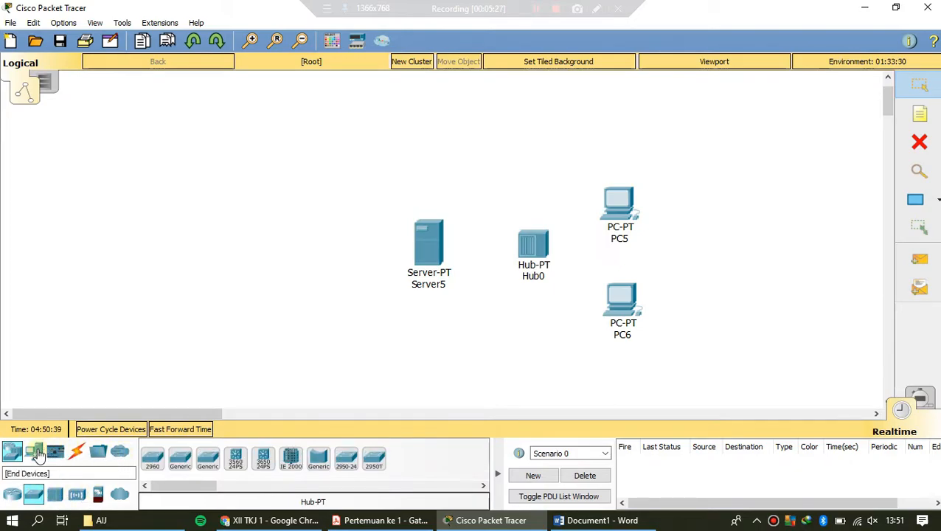
left_click(120, 494)
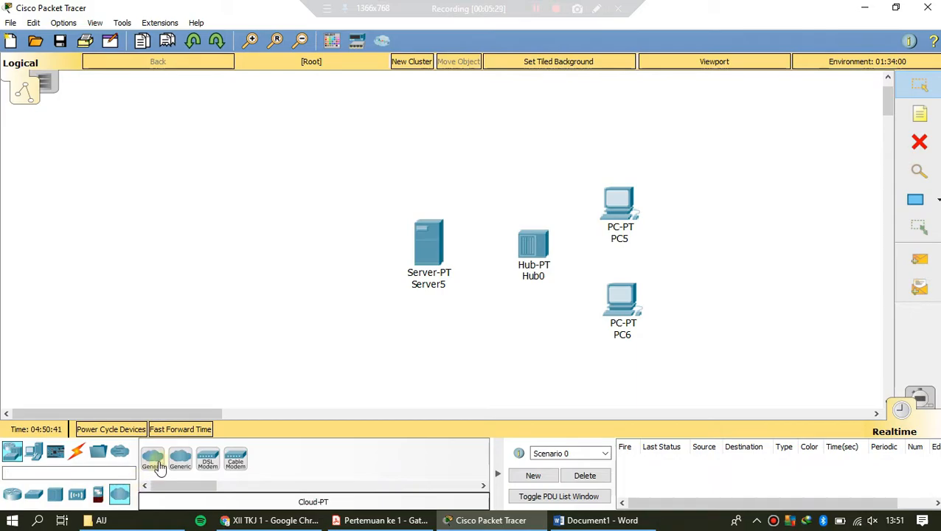
left_click(212, 466)
left_click(284, 219)
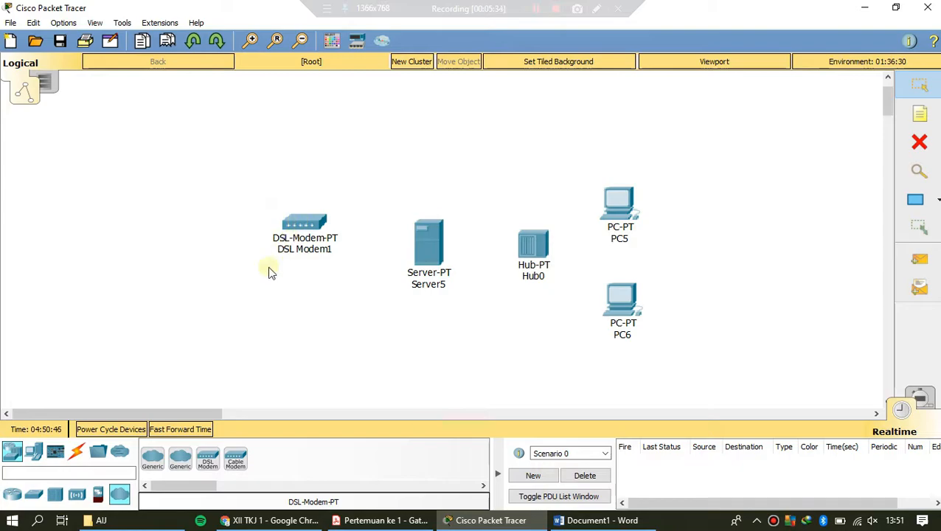
Step: Add a Cloud-PT to the upper left of the DSL modem, and shift the modem slightly further left
left_click(153, 460)
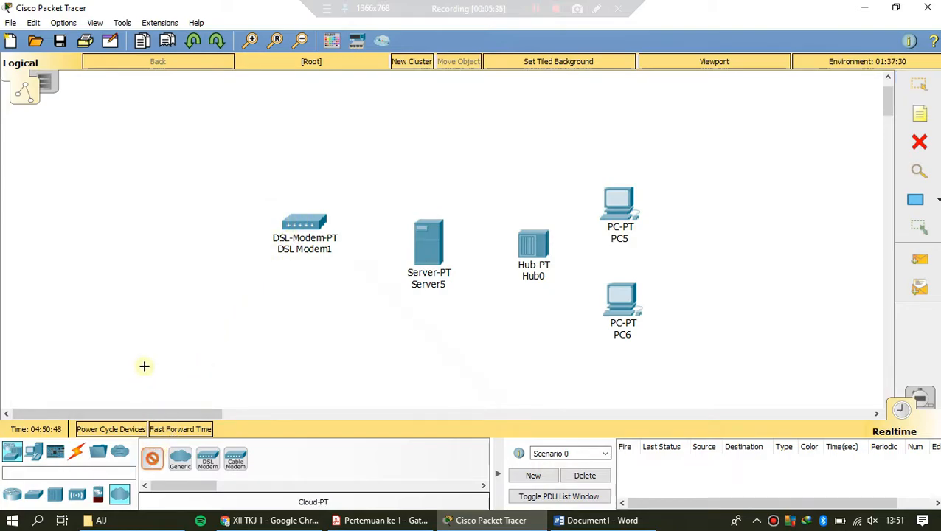
left_click(146, 144)
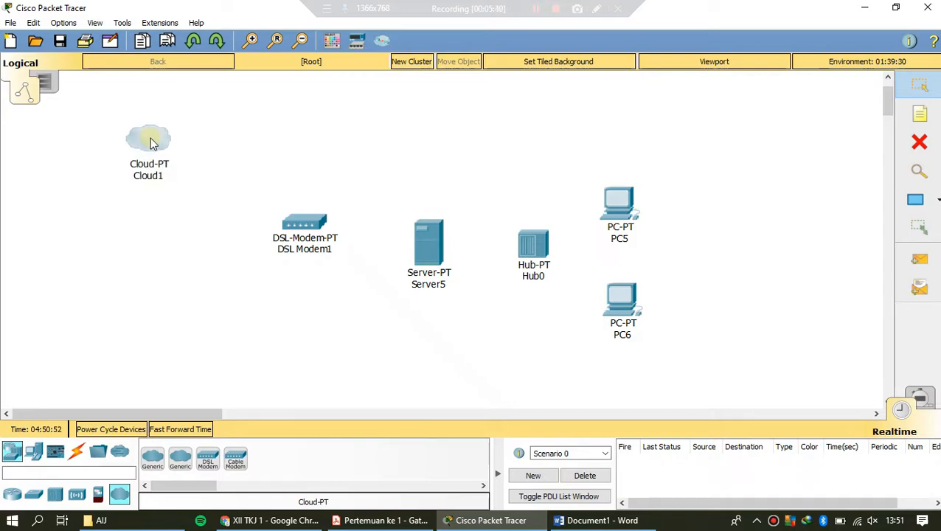
left_click_drag(310, 221, 271, 221)
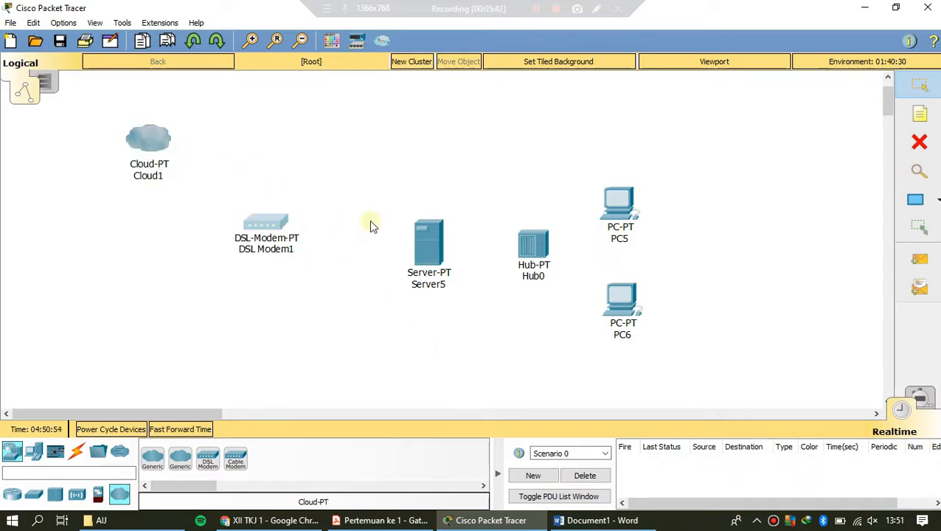
Step: Draw one unfilled, black-outlined rectangle around the server, hub and PCs and a tall one around the cloud
left_click(927, 202)
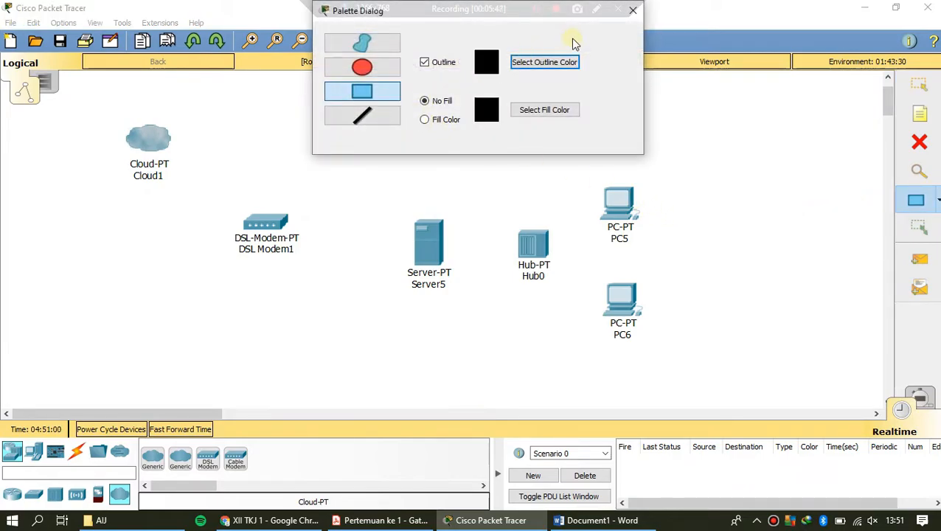
left_click_drag(610, 27, 858, 49)
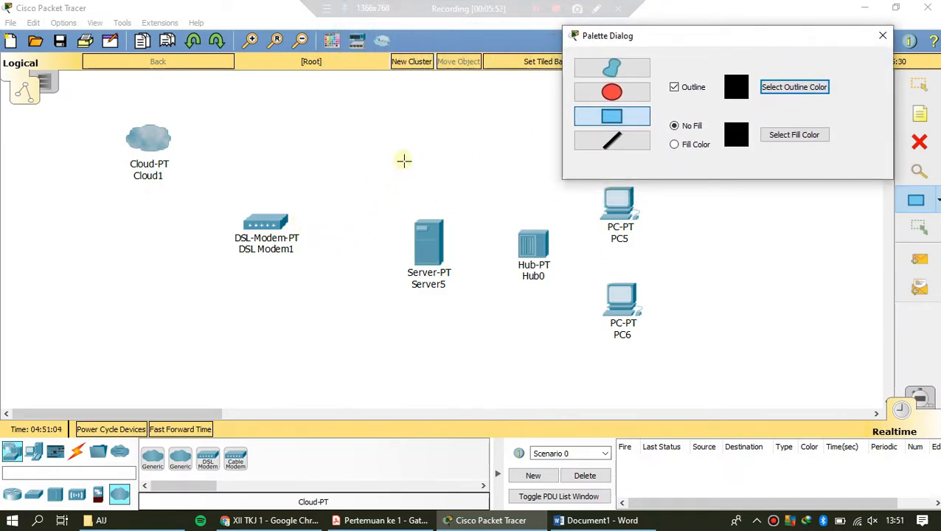
left_click_drag(392, 138, 680, 374)
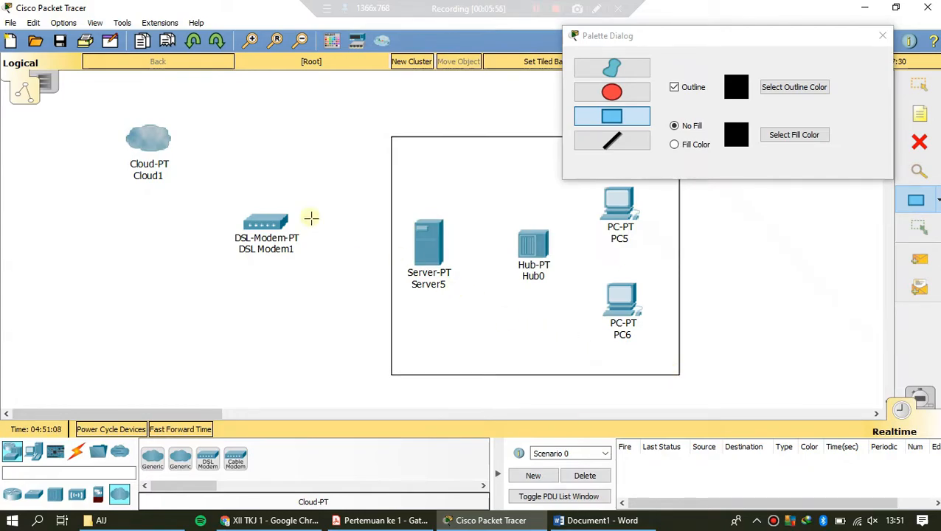
mouse_move(68, 91)
left_mouse_down()
mouse_move(183, 237)
mouse_move(222, 403)
left_mouse_up()
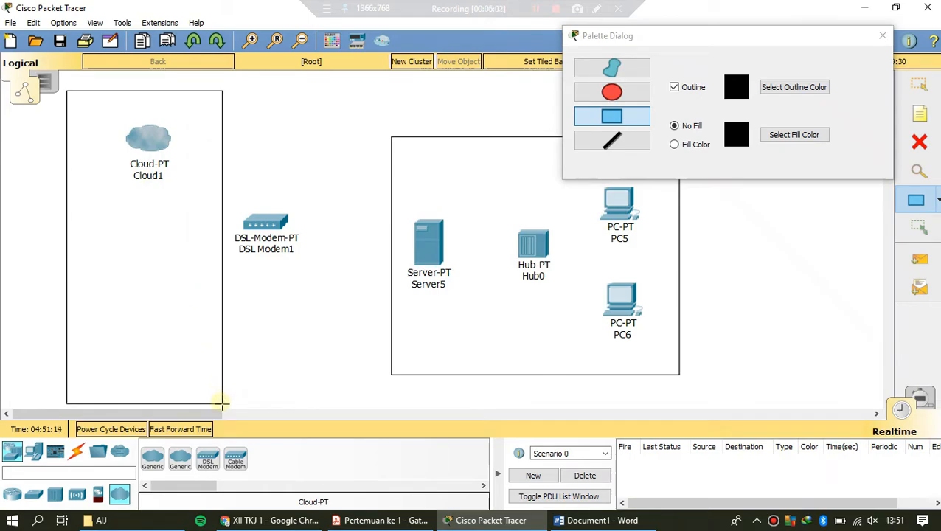
left_click(882, 36)
Step: Move the DSL modem into the gap between the two rectangles and draw an unfilled rectangle around it
left_click_drag(265, 232, 298, 236)
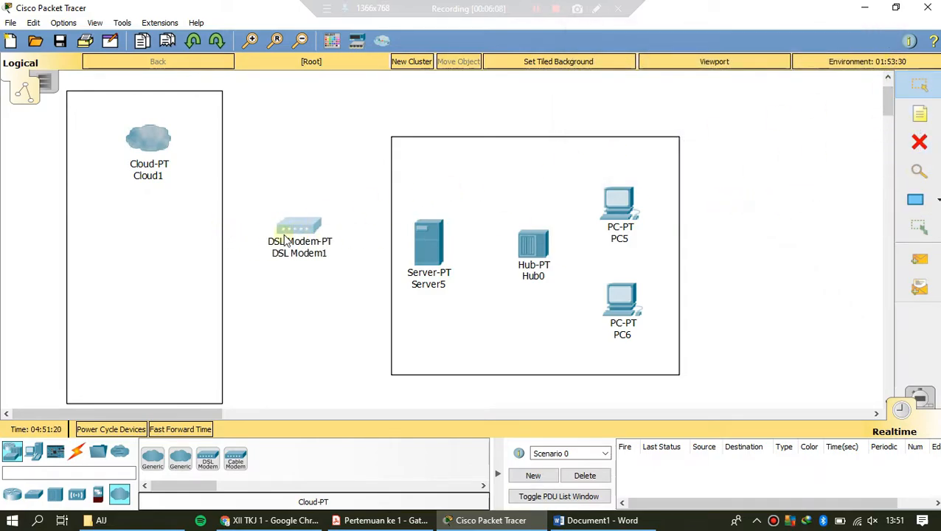
left_click(916, 199)
mouse_move(247, 132)
left_mouse_down()
mouse_move(325, 255)
mouse_move(354, 337)
mouse_move(352, 359)
left_mouse_up()
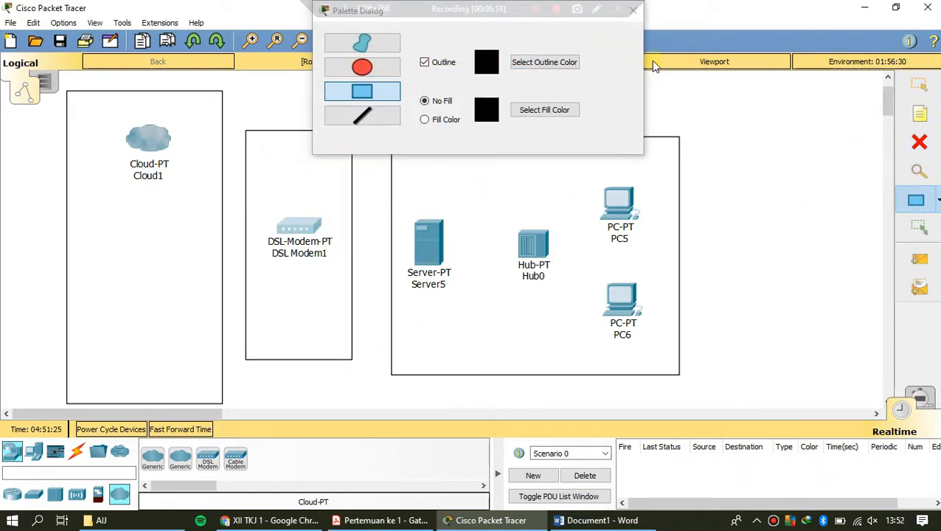
left_click(633, 9)
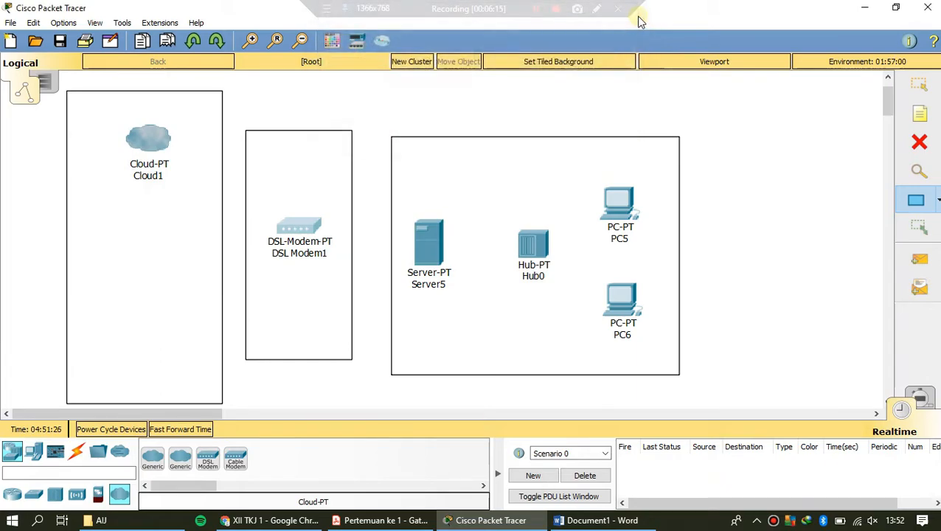
Step: Cable the hub to the server, PC5 and PC6 using the automatically chosen connection type
left_click(913, 93)
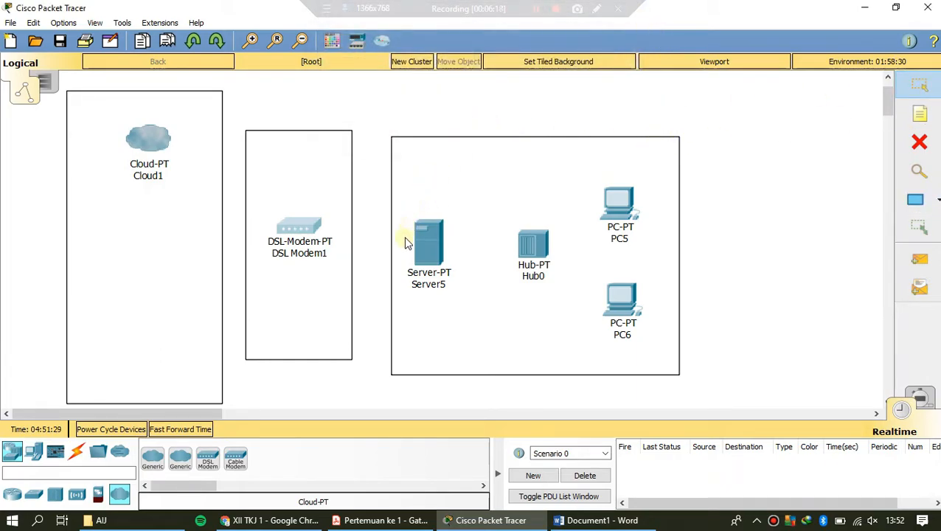
left_click(77, 452)
left_click(152, 458)
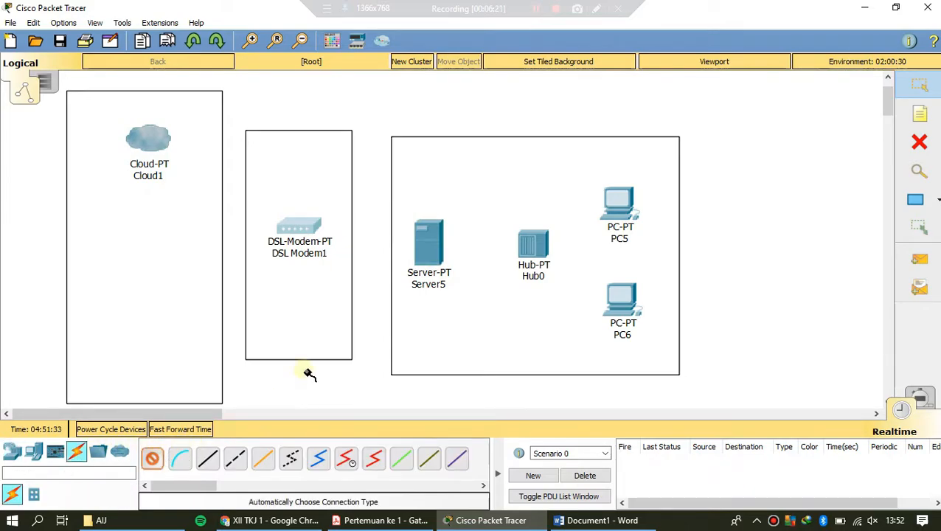
left_click(433, 254)
left_click(531, 247)
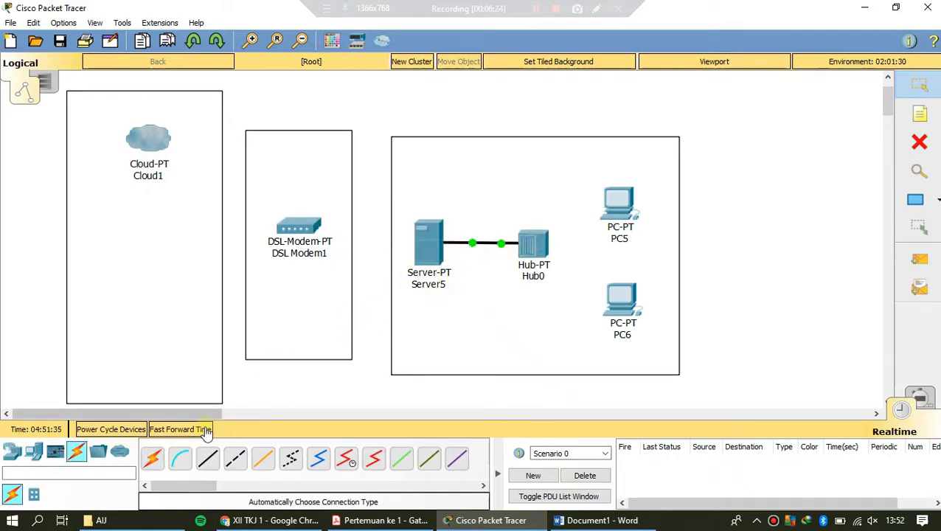
left_click(532, 245)
left_click(618, 204)
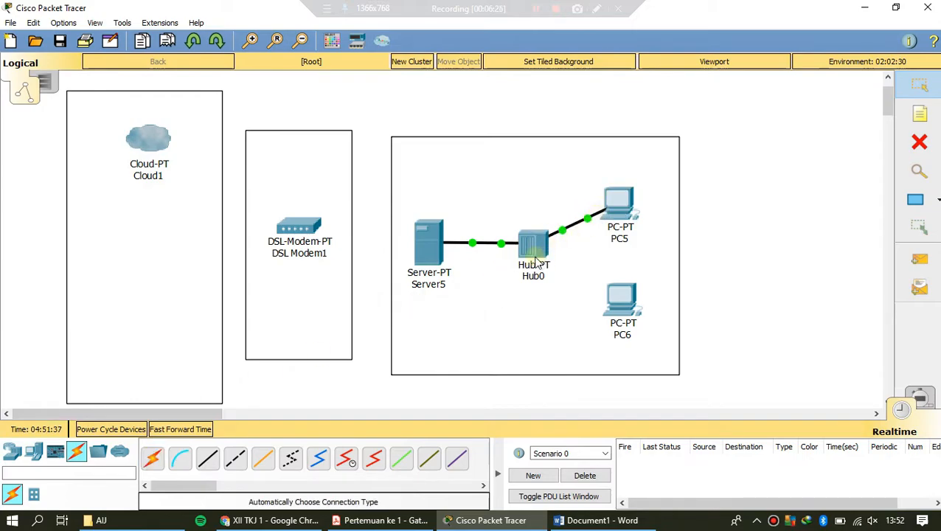
left_click(152, 458)
left_click(531, 245)
left_click(621, 298)
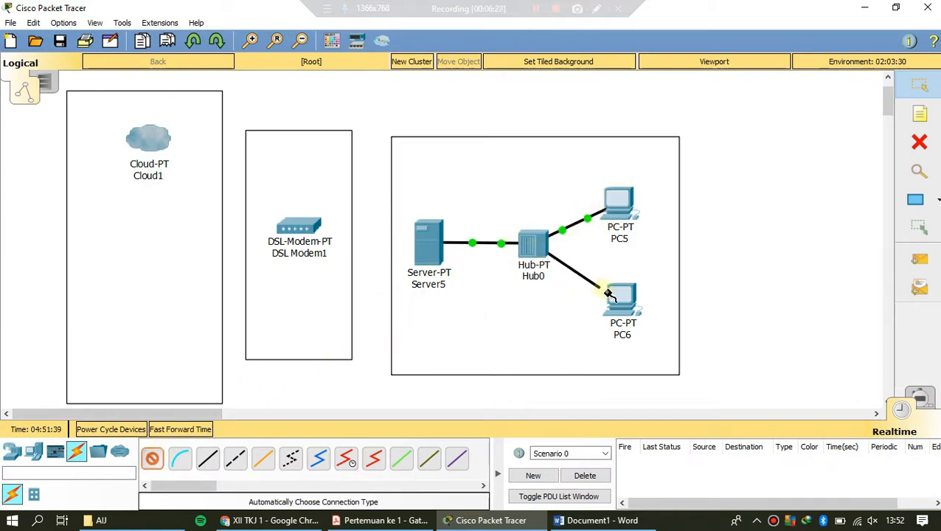
Step: Link the DSL modem to the cloud using the automatically chosen connection type
left_click(152, 458)
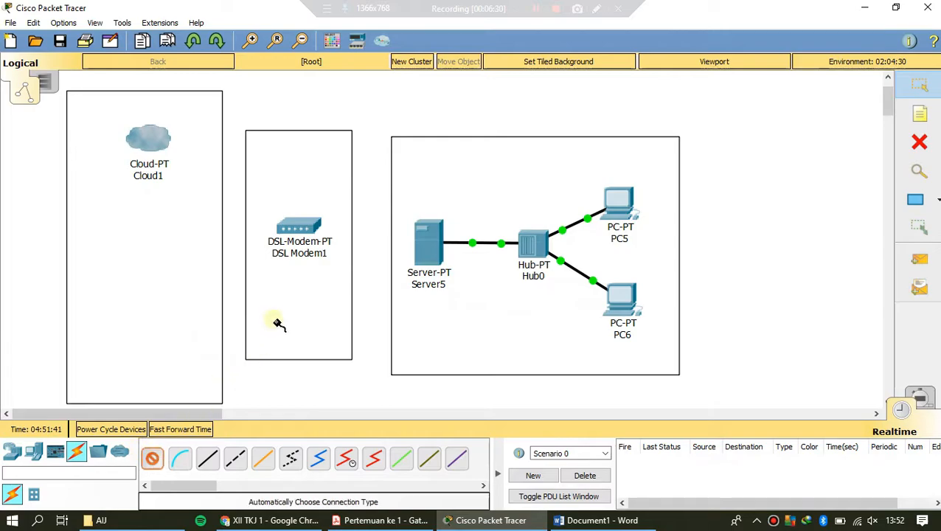
left_click(299, 233)
left_click(159, 140)
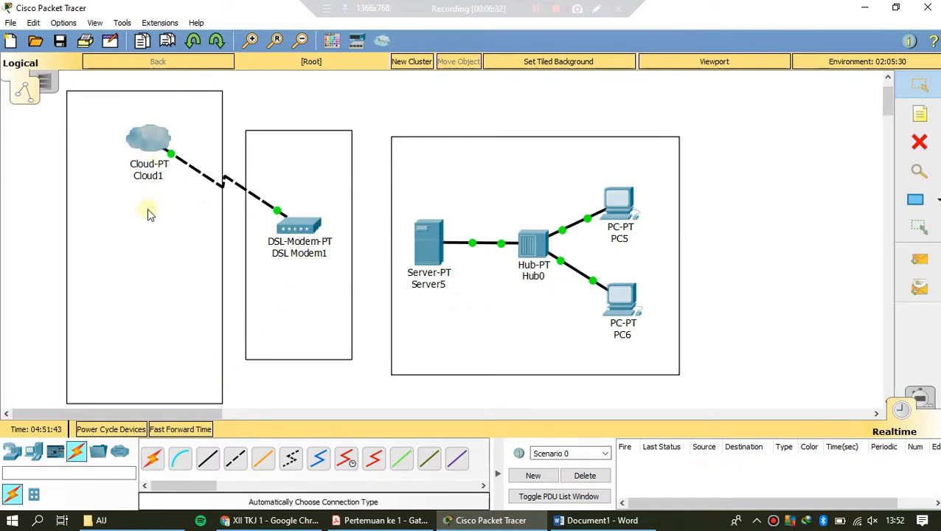
Step: Try to connect the DSL modem to the server with an automatically chosen cable
left_click(152, 461)
left_click(297, 233)
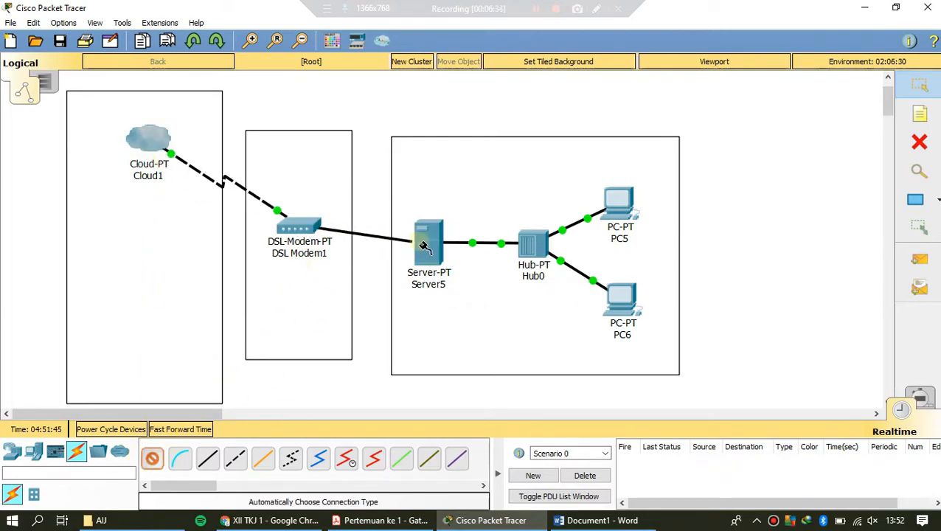
left_click(460, 256)
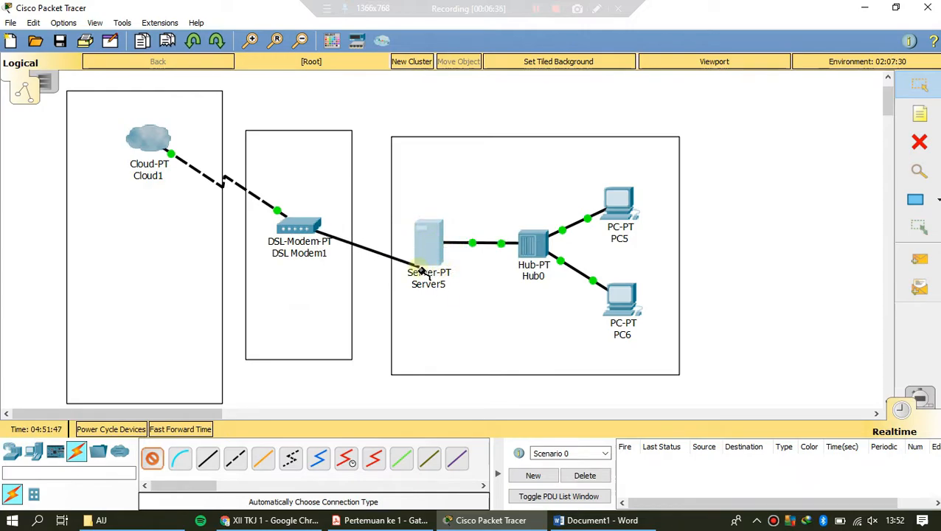
key("Escape")
Step: Power off the server, install a PT-HOST-NM-1CFE module in its empty slot, and power it back on
left_click(434, 245)
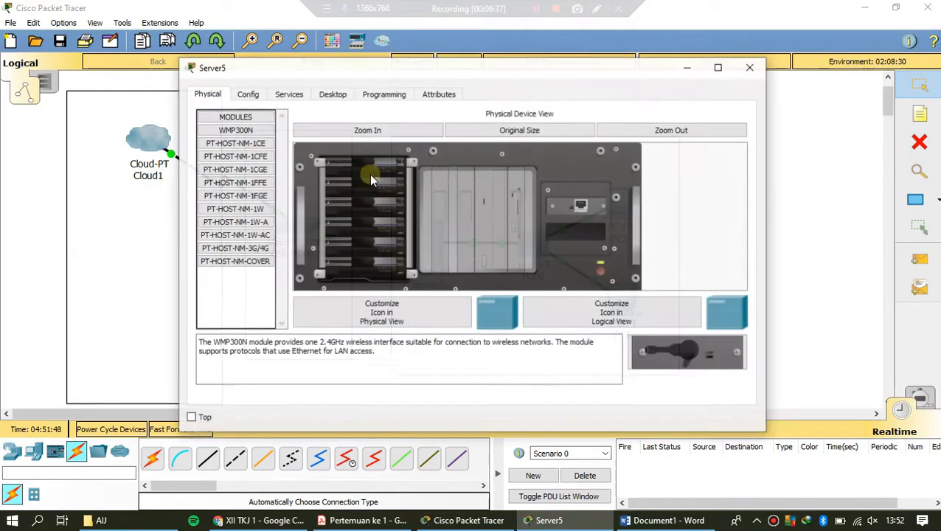
left_click(244, 95)
left_click(207, 95)
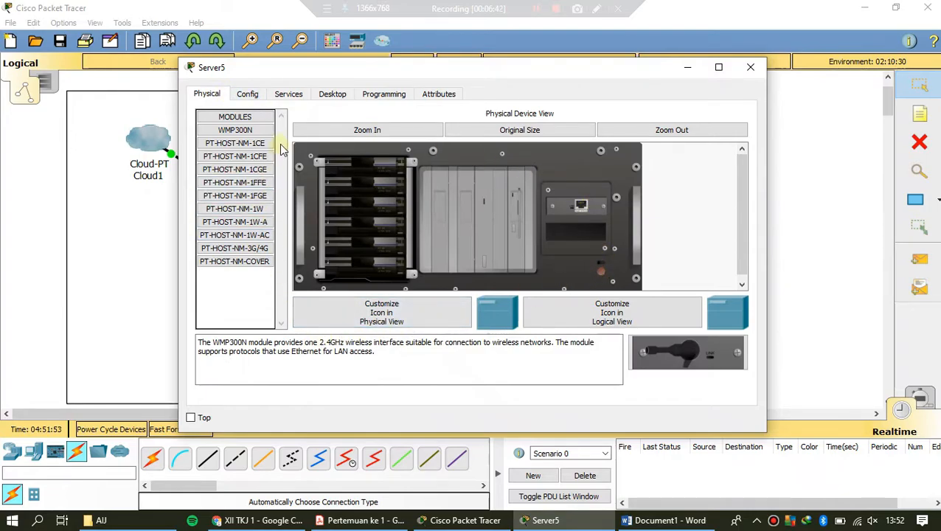
left_click_drag(235, 156, 575, 235)
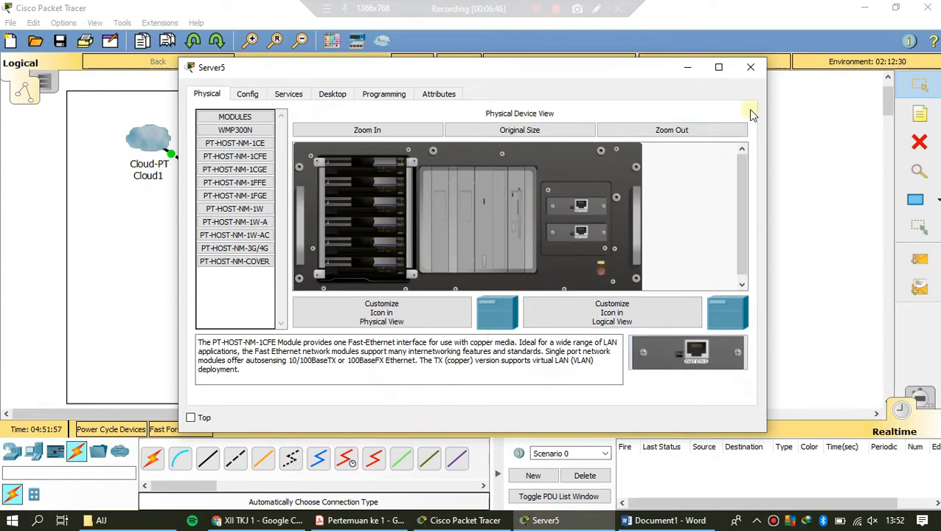
left_click(751, 67)
Step: Connect the DSL modem to the server with an automatically chosen cable and shift the modem slightly down, level with the server
left_click(153, 459)
left_click(299, 228)
left_click(417, 246)
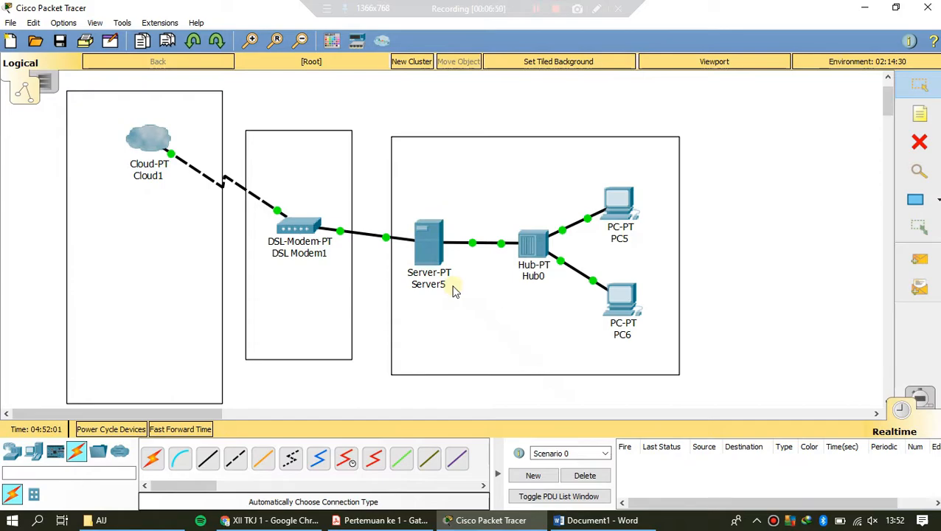
left_click_drag(309, 230, 305, 241)
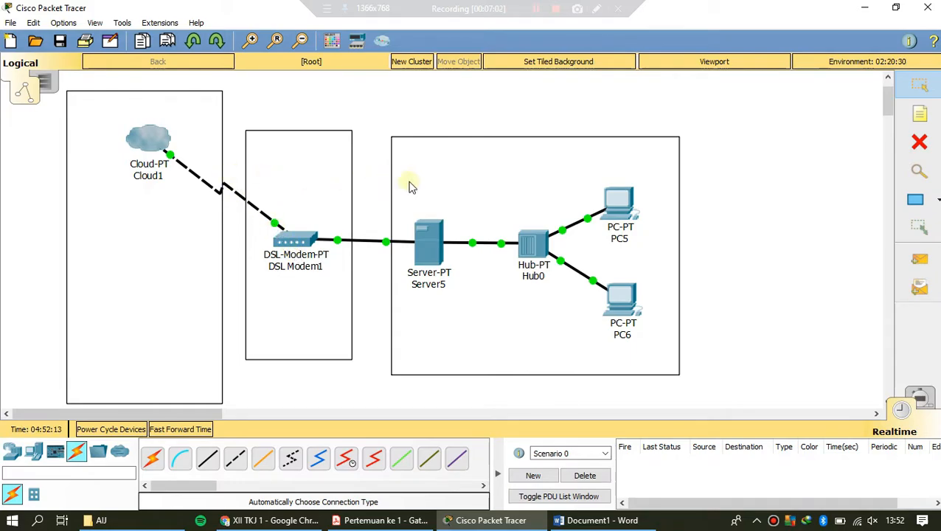
Step: Add the note "JARINGAN LAN" on the upper edge of the rectangle around the server, hub and PCs
left_click(918, 119)
left_click(401, 123)
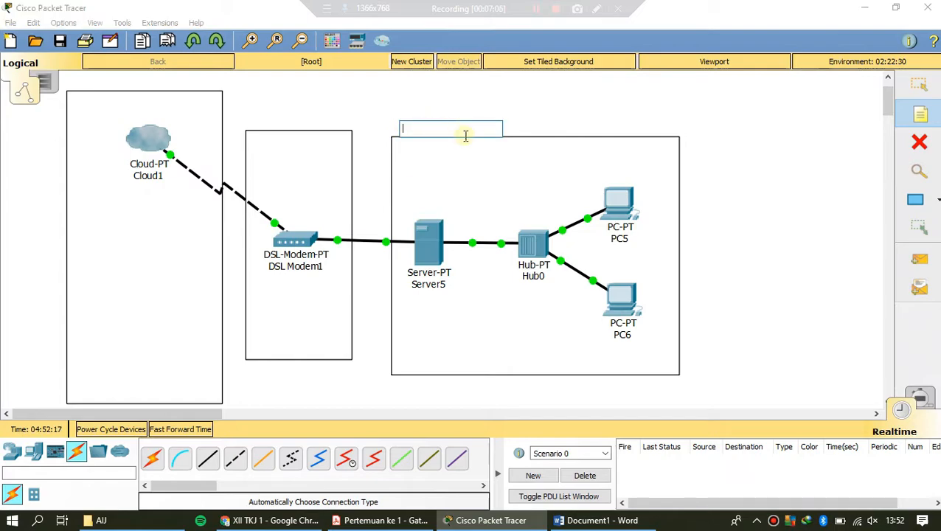
type("JARINGAN LAN")
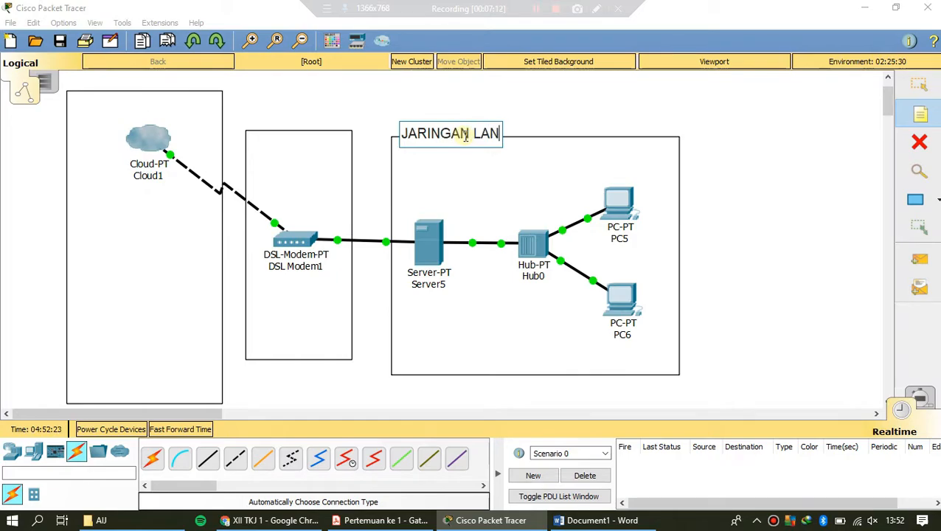
Step: Add the note "JARINGAN WAN" below the cloud inside its rectangle
left_click(100, 241)
type("JARINGAN WAN")
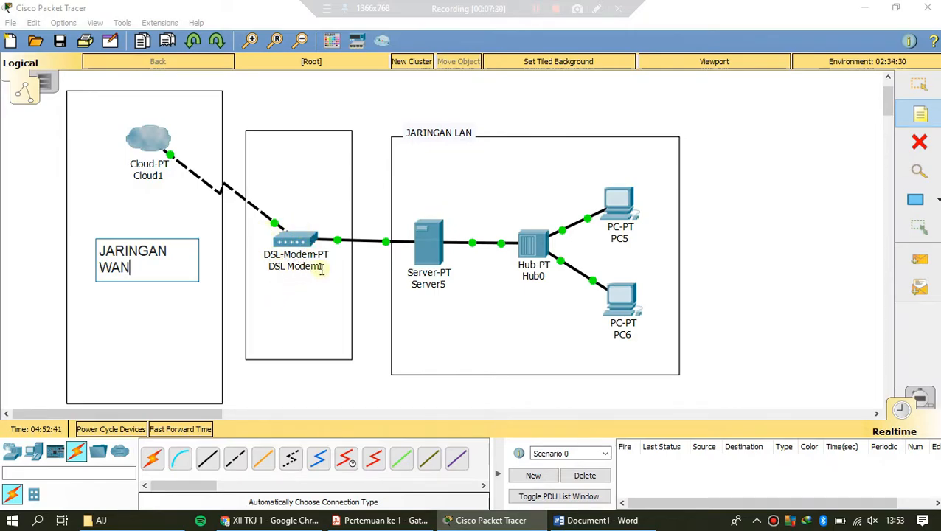
left_click(920, 84)
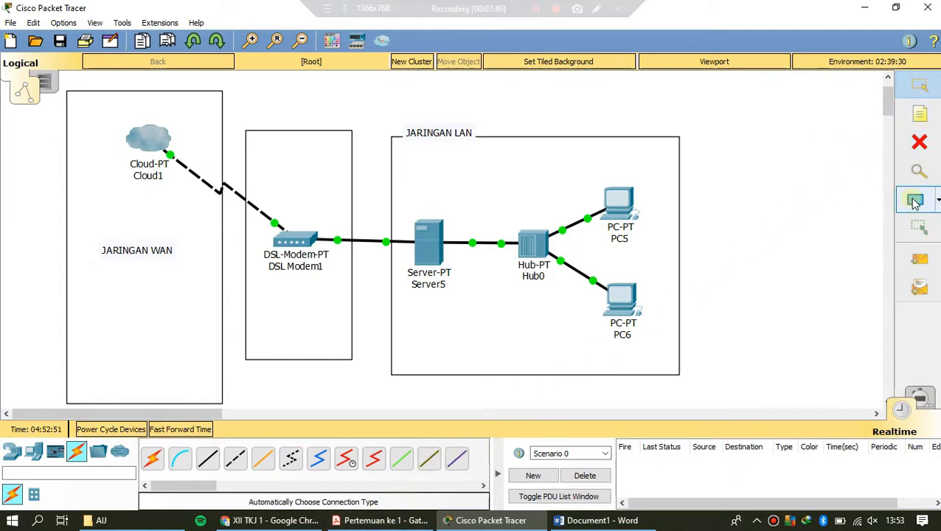
Step: Move the "JARINGAN LAN" note just above the rectangle around the local network
left_click(927, 119)
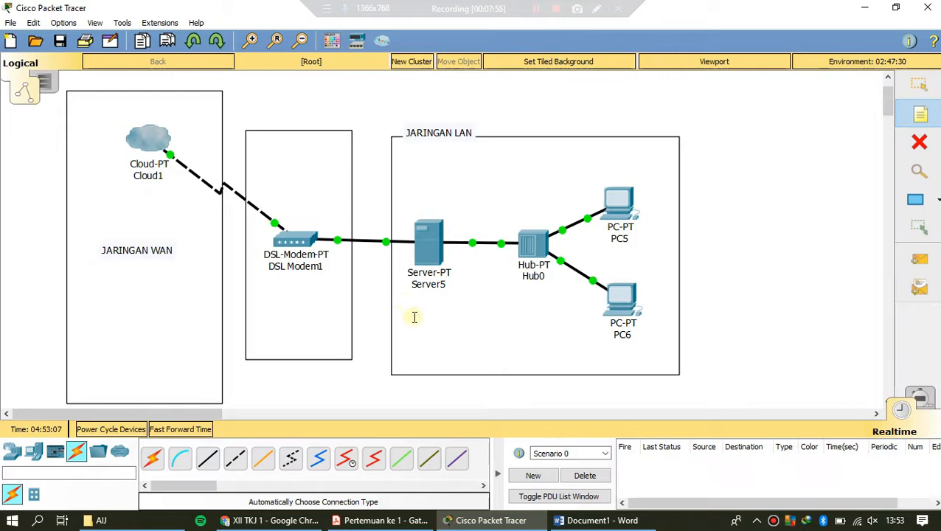
left_click(439, 133)
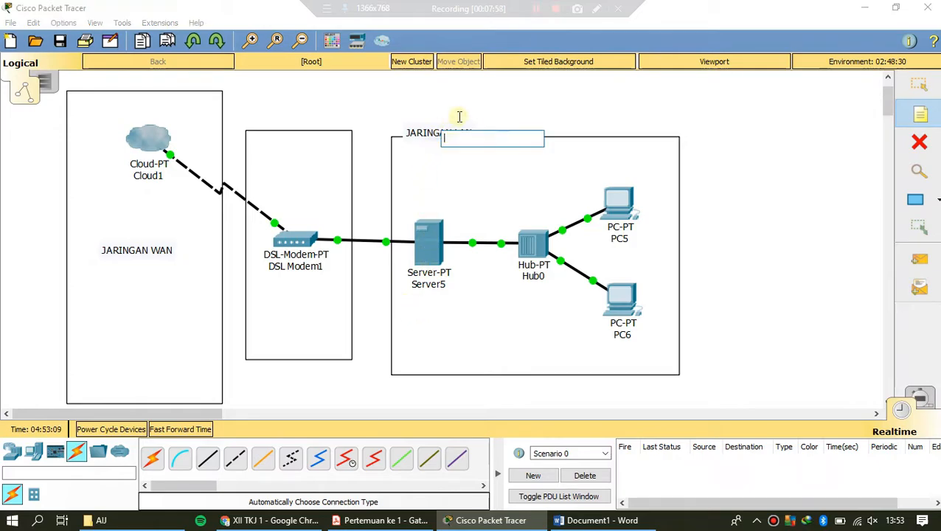
left_click(919, 84)
left_click_drag(446, 136, 439, 127)
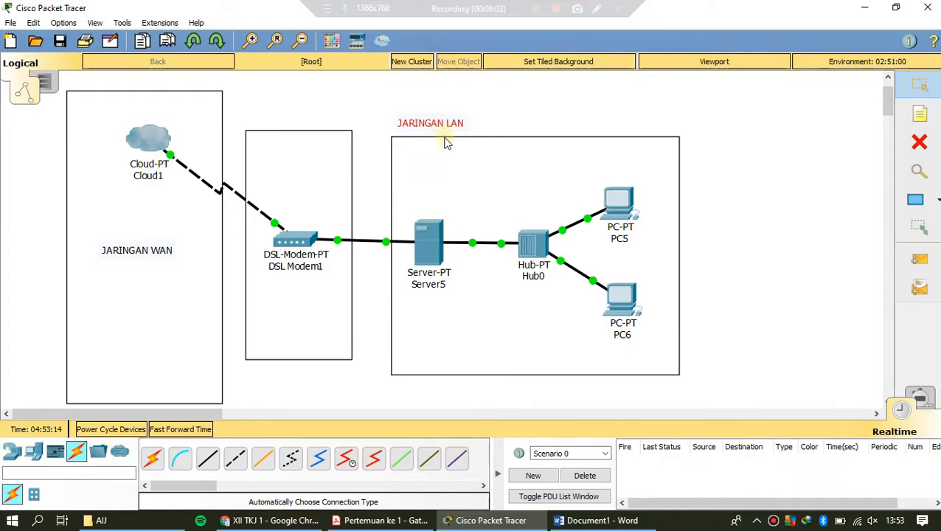
Step: Label the cloud with the note "Indihome" and position the note just above the cloud icon
left_click(919, 114)
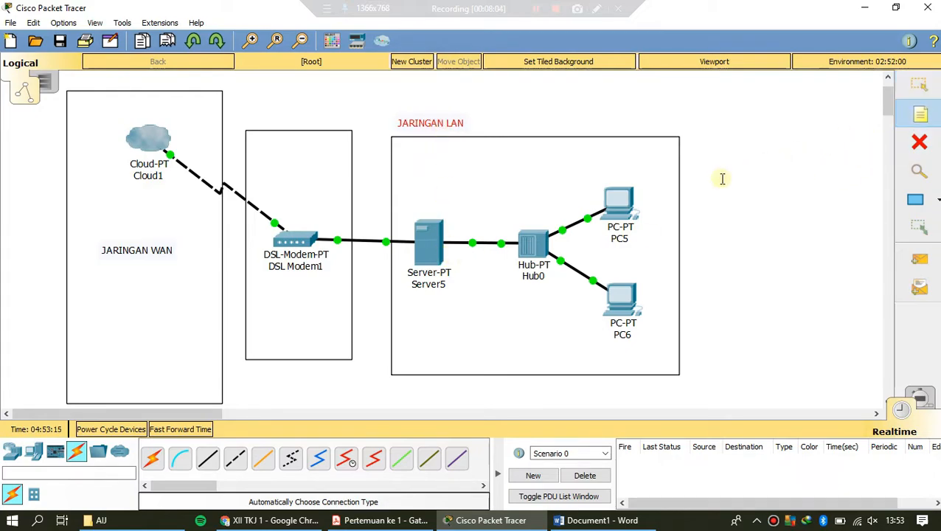
left_click(401, 303)
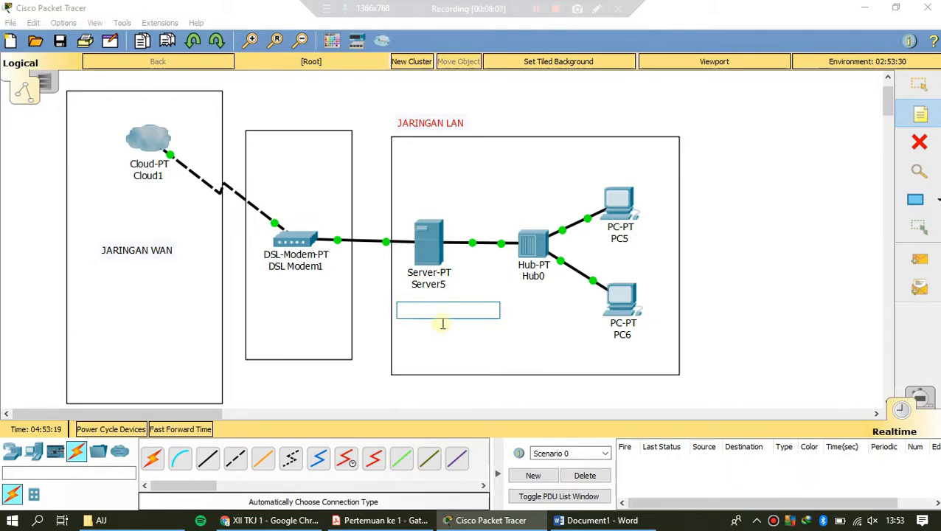
left_click(132, 111)
type("I")
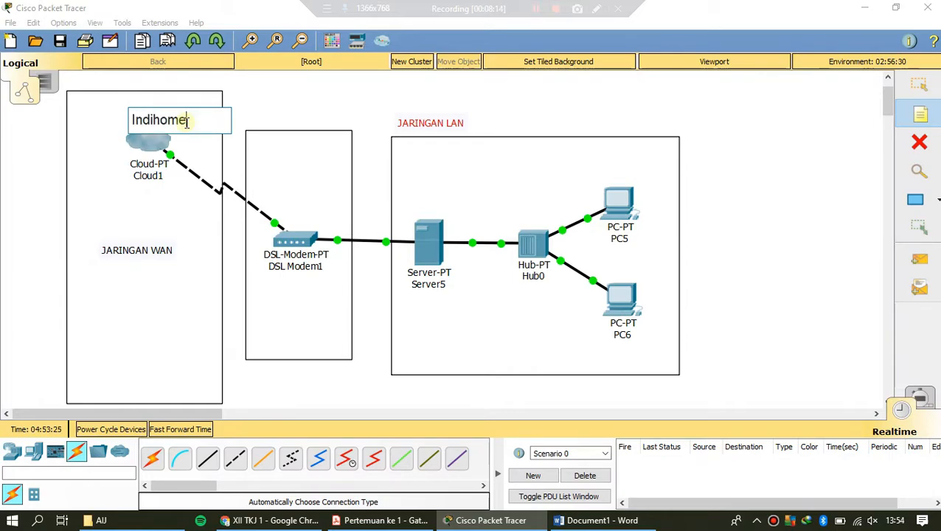
type("ndihome")
left_click(318, 112)
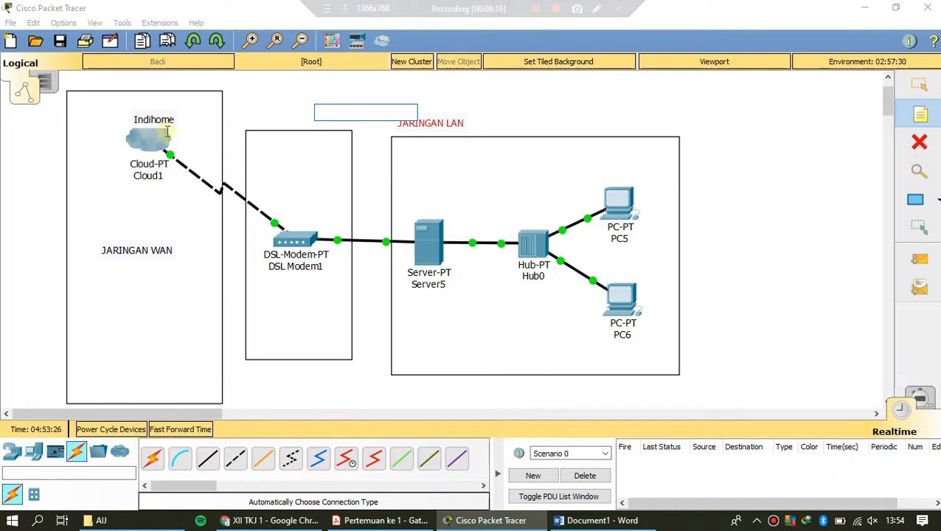
left_click(919, 85)
left_click_drag(141, 128, 133, 121)
Step: Add the note "IP Public :" below the cloud, above the "JARINGAN WAN" note
left_click(920, 115)
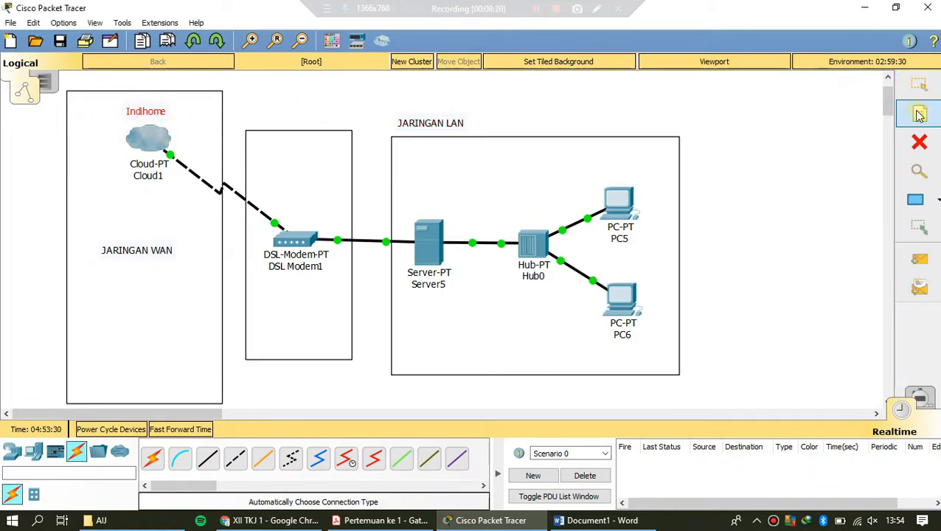
left_click(110, 191)
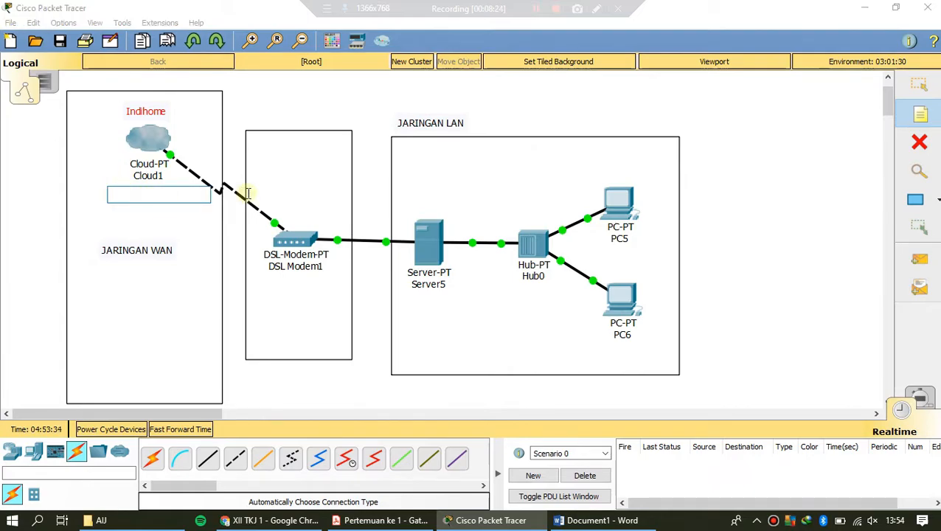
type("IP Public :")
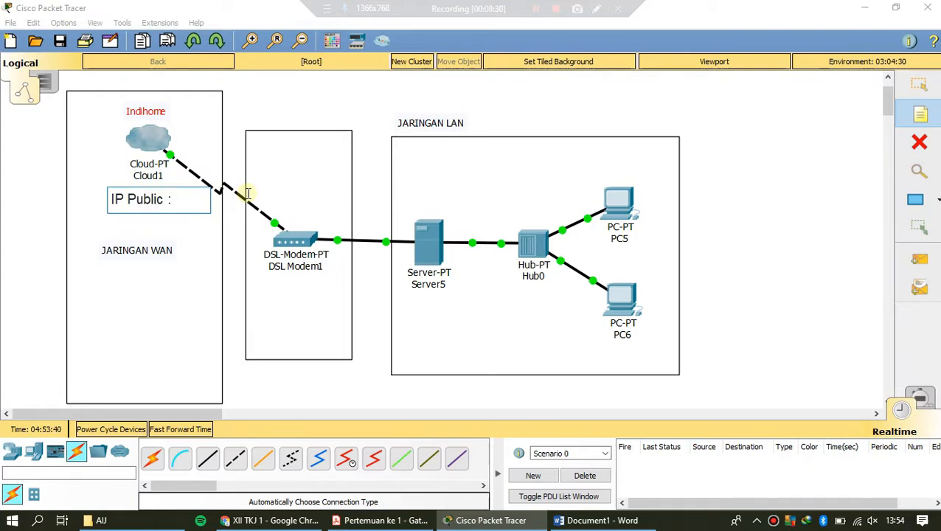
Step: Switch to Chrome, search for "what my ip address" in a new tab, and select the public IP address in the result
left_click(272, 520)
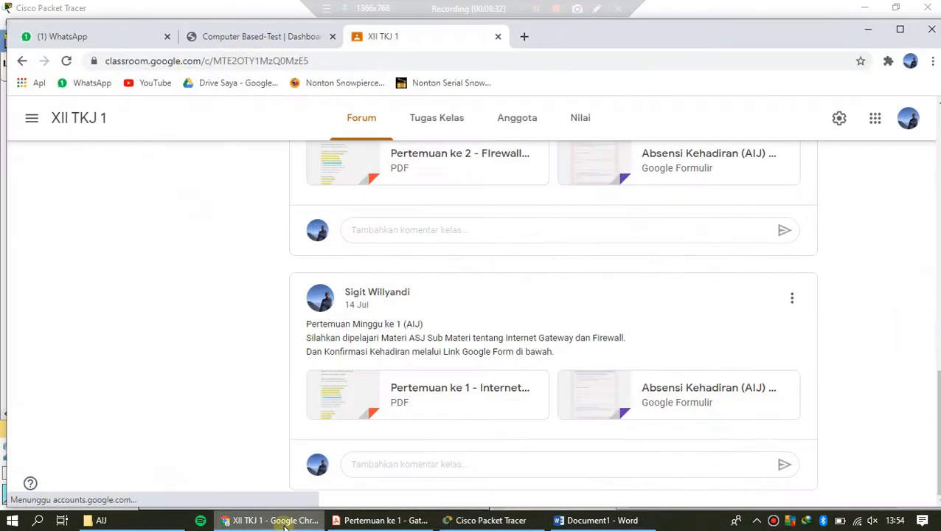
left_click(525, 37)
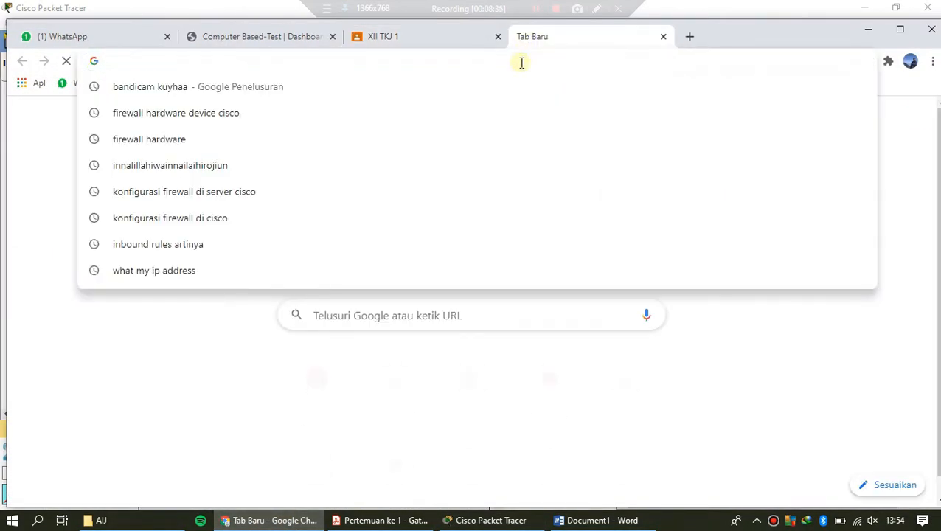
type("why")
key("BackSpace")
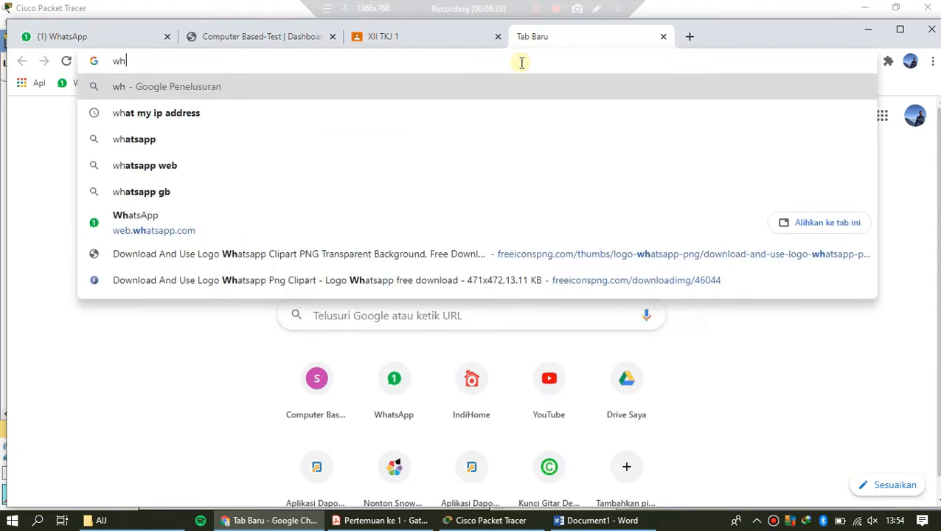
left_click(185, 116)
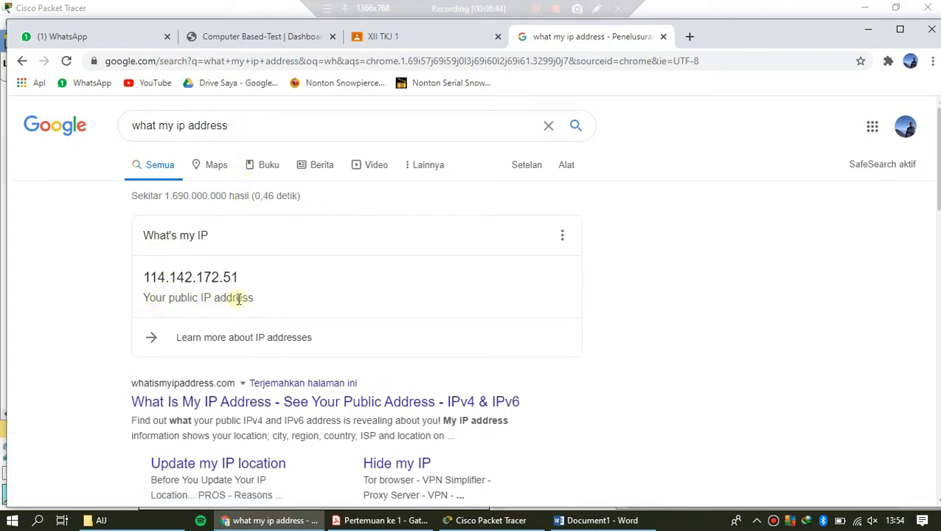
left_click_drag(241, 282, 146, 277)
key("ctrl+c")
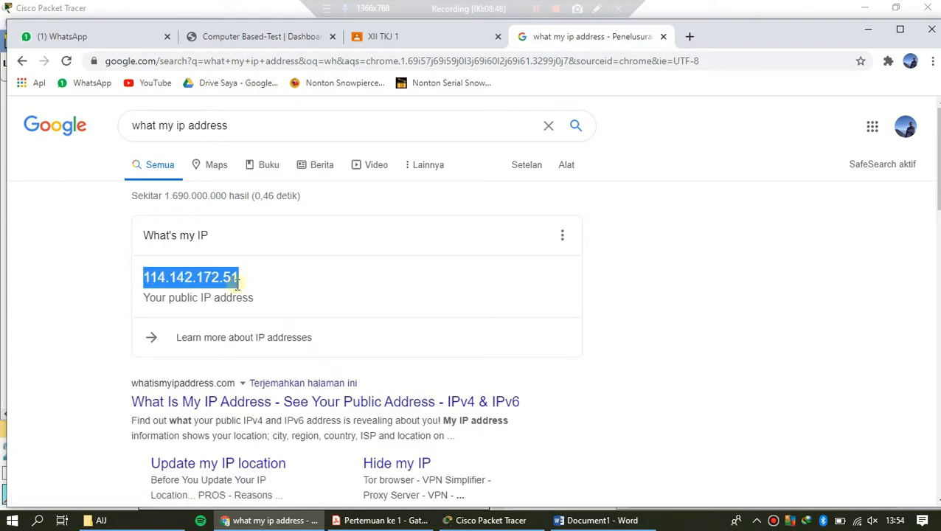
Step: Switch to Cisco Packet Tracer and append the public IP address 114.142.172.51 to the "IP Public :" note
left_click(481, 520)
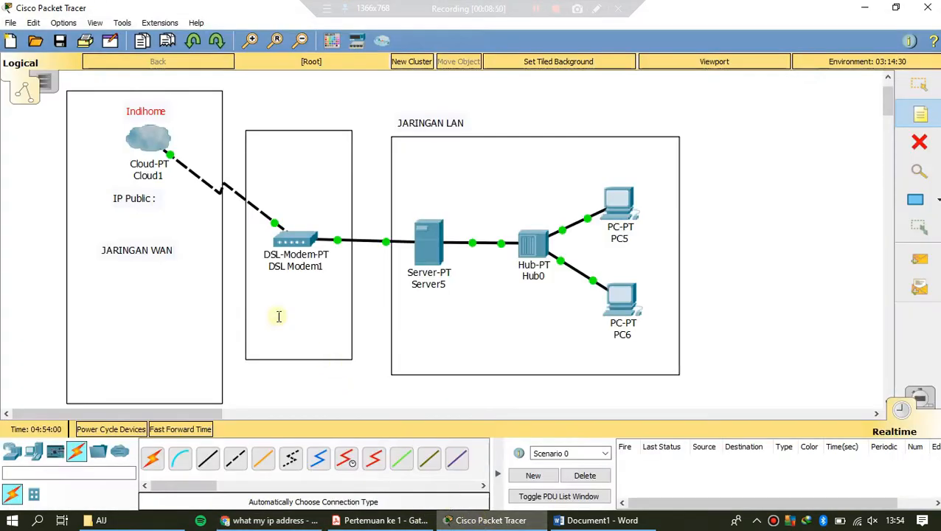
left_click(155, 202)
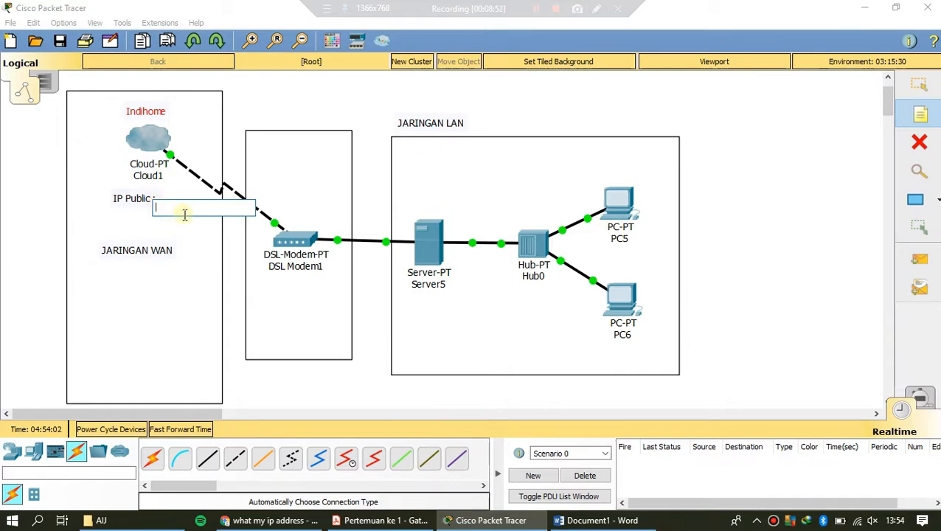
left_click(135, 197)
left_click(920, 85)
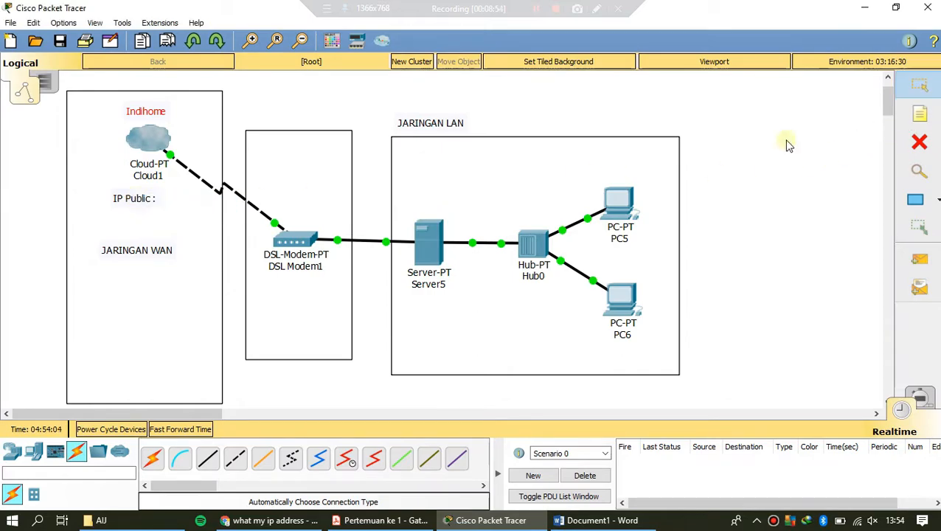
double_click(144, 199)
left_click(182, 203)
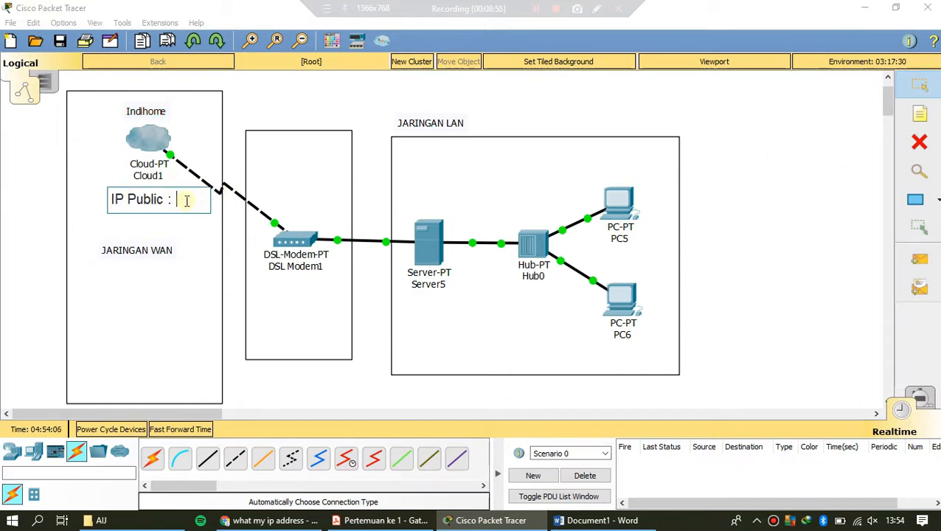
key("ctrl+v")
left_click(193, 247)
Step: Position the public IP note centred below the cloud, inside the WAN rectangle
left_click(179, 204)
left_click_drag(166, 209, 158, 206)
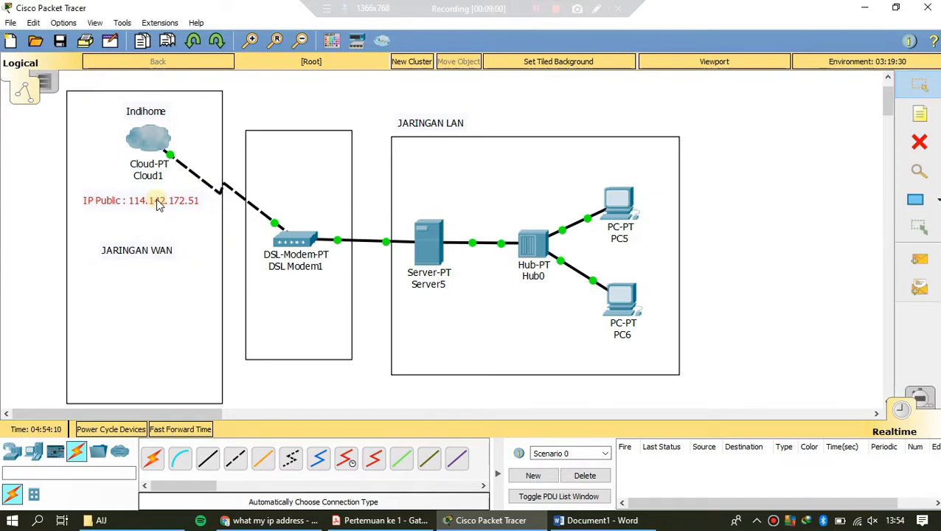
left_click(149, 204)
double_click(146, 206)
left_click(271, 112)
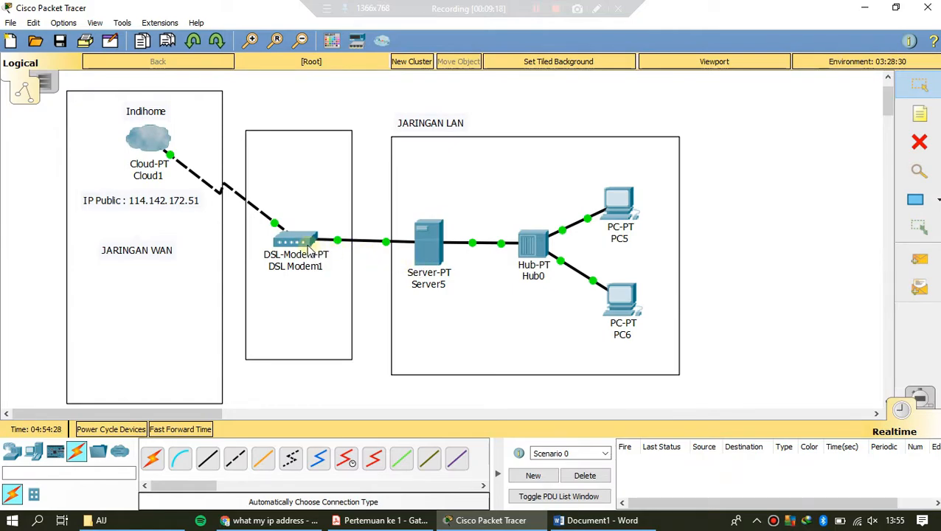
Step: Add the note "IP 192.168.10.2" and place it directly below the server, over its device name
left_click(919, 115)
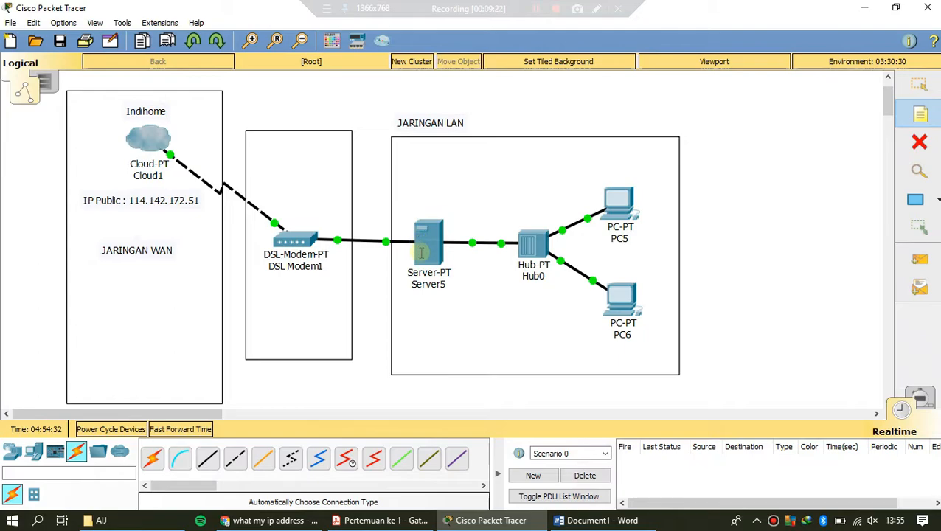
left_click(411, 302)
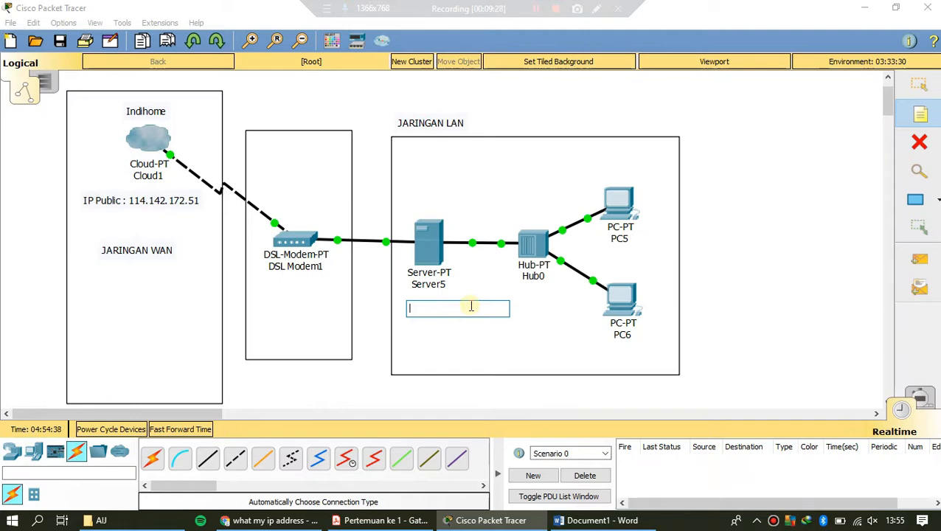
type("IP")
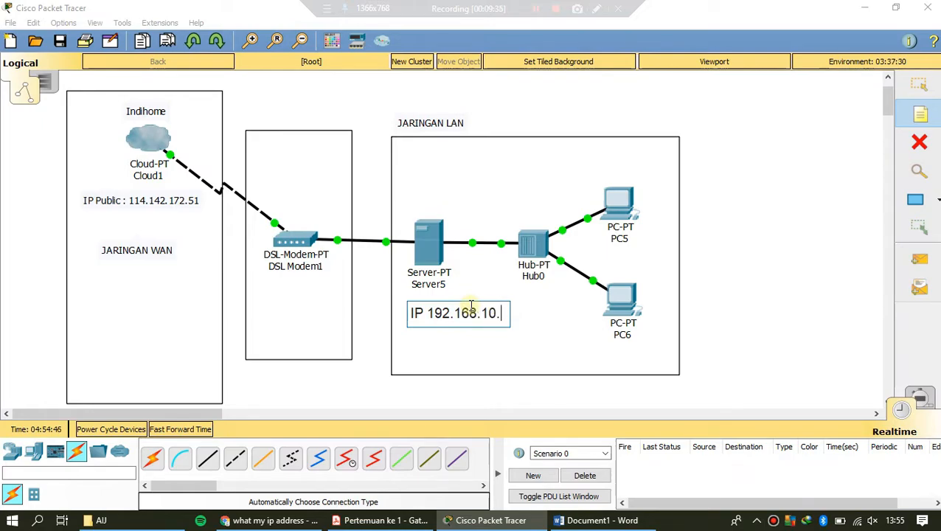
type("192.168.10.2")
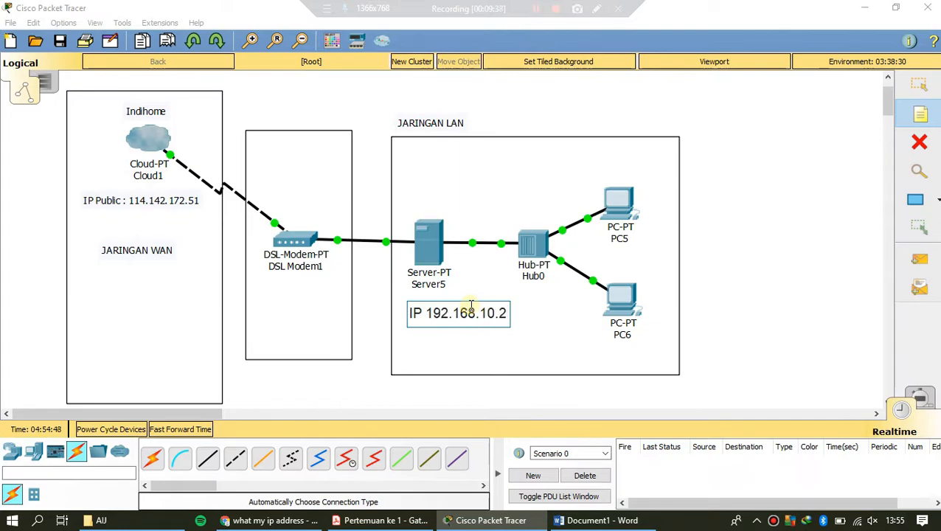
left_click(919, 84)
left_click_drag(473, 320, 426, 296)
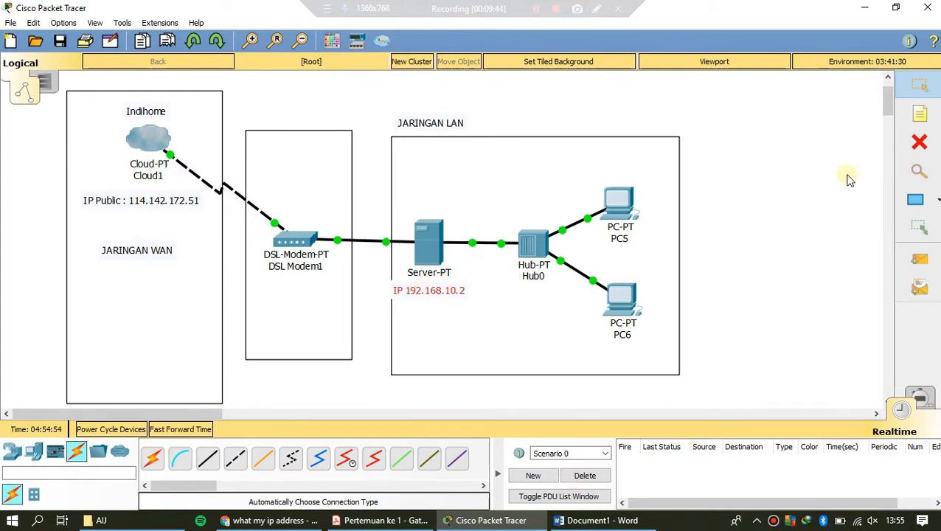
Step: Add the note "192.168.10.1" and place it directly below the DSL modem, over its device name
left_click(919, 114)
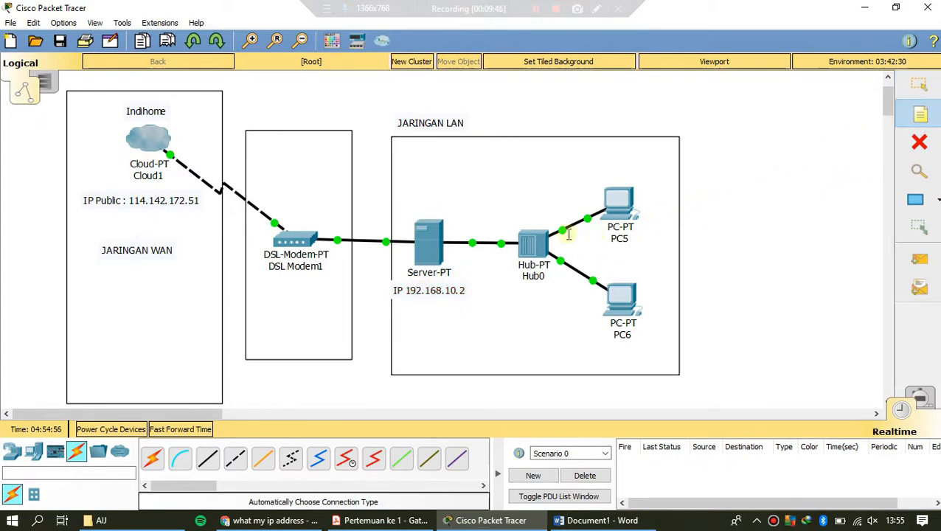
left_click(263, 282)
type("192.168.10.1")
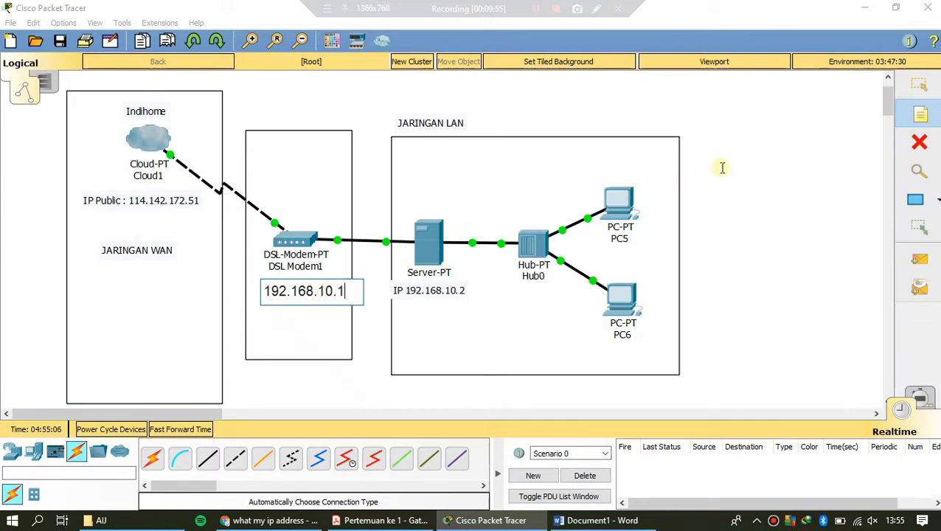
left_click(919, 85)
left_click_drag(321, 295, 319, 275)
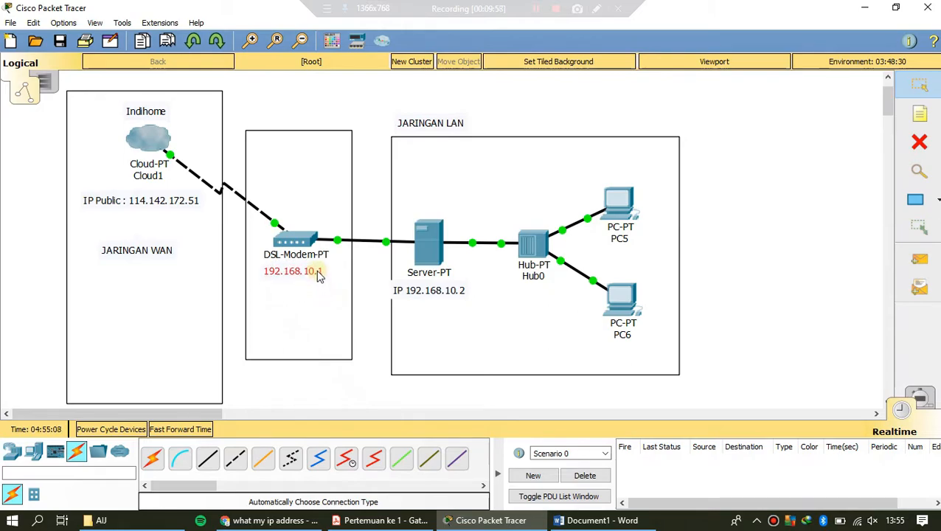
left_click(773, 184)
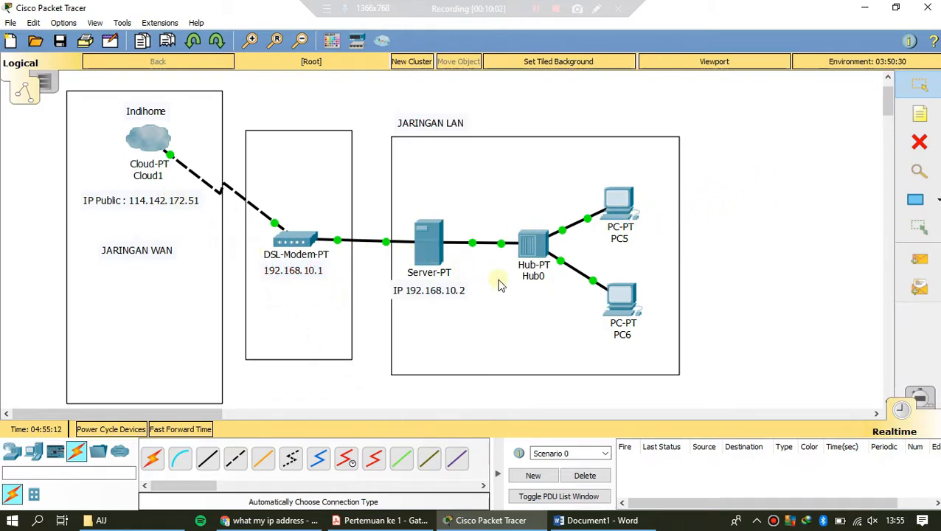
Step: Add the note "192.168.10.3" below the upper PC and "192.168.10.4" below the lower PC
key("n")
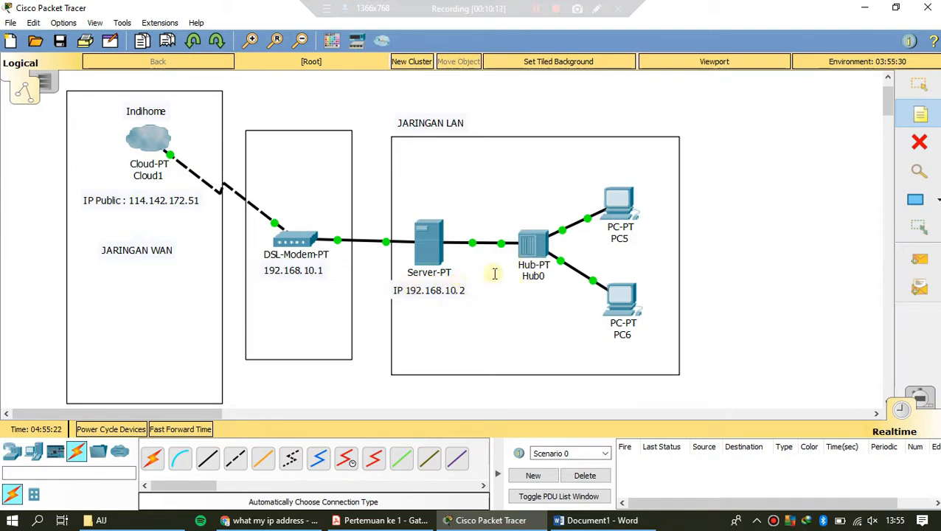
left_click(602, 240)
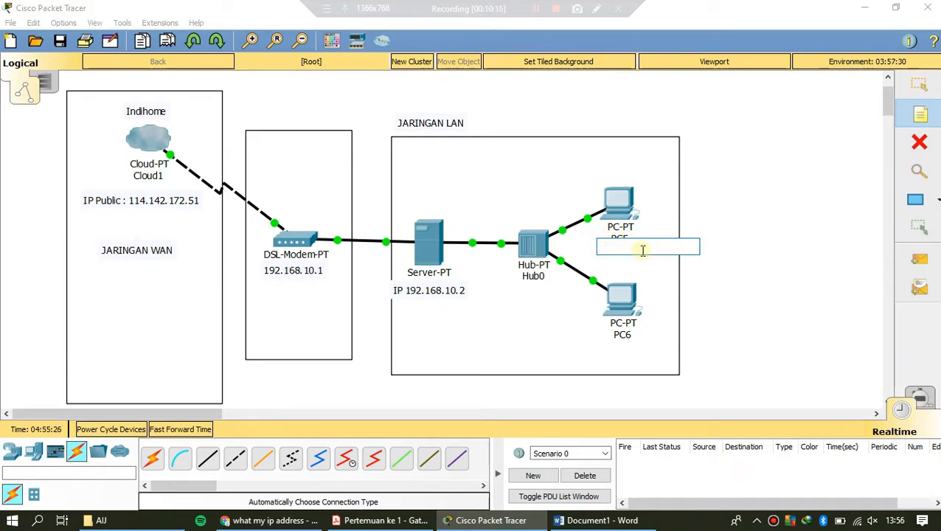
type("192.168.10.3")
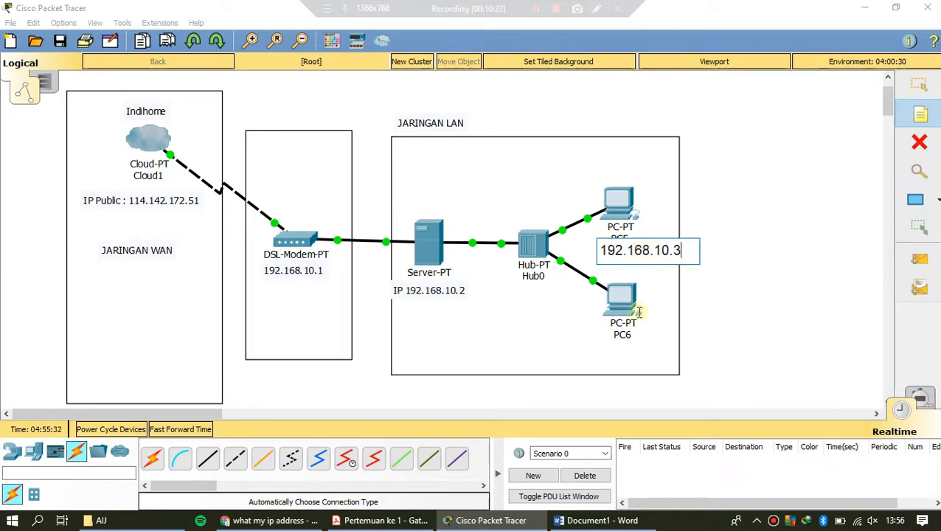
left_click(604, 350)
type("19")
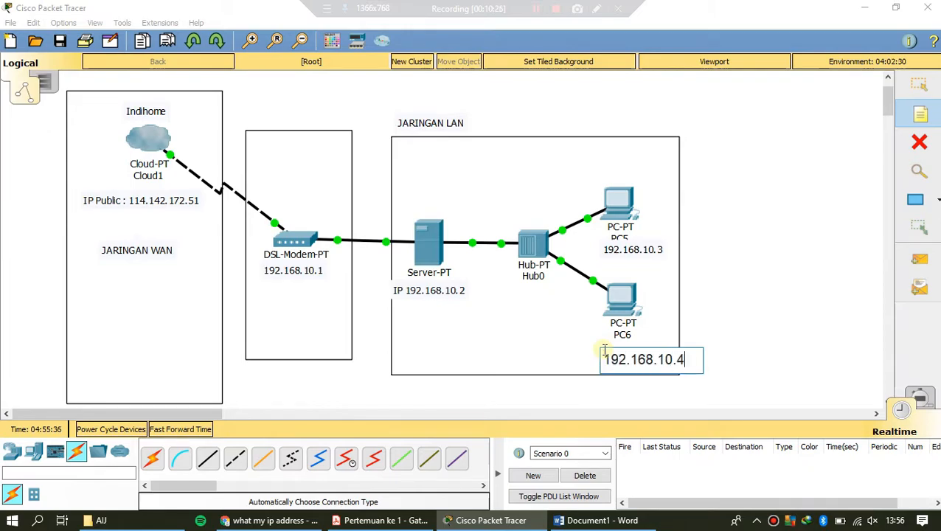
type("2.168.10.4")
Step: Move both PC address notes directly under their PCs, over the device names
left_click(919, 85)
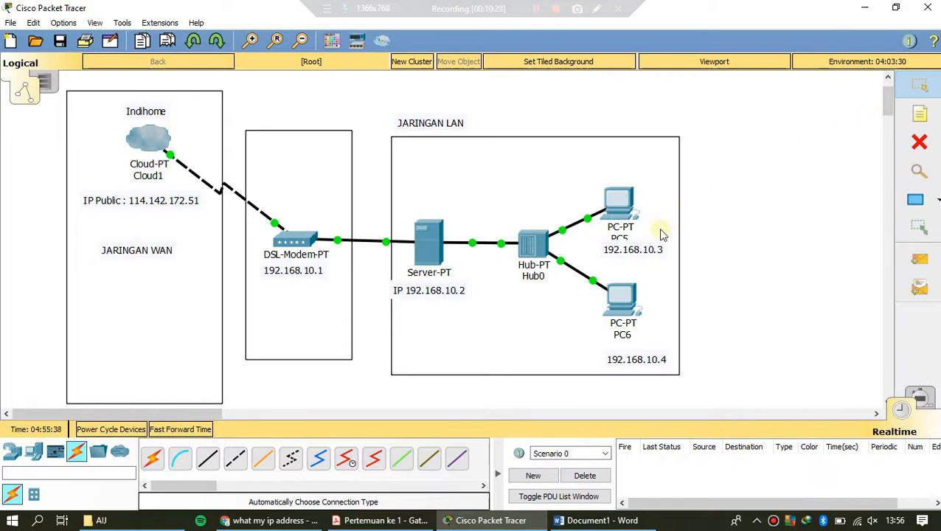
left_click_drag(646, 254, 635, 246)
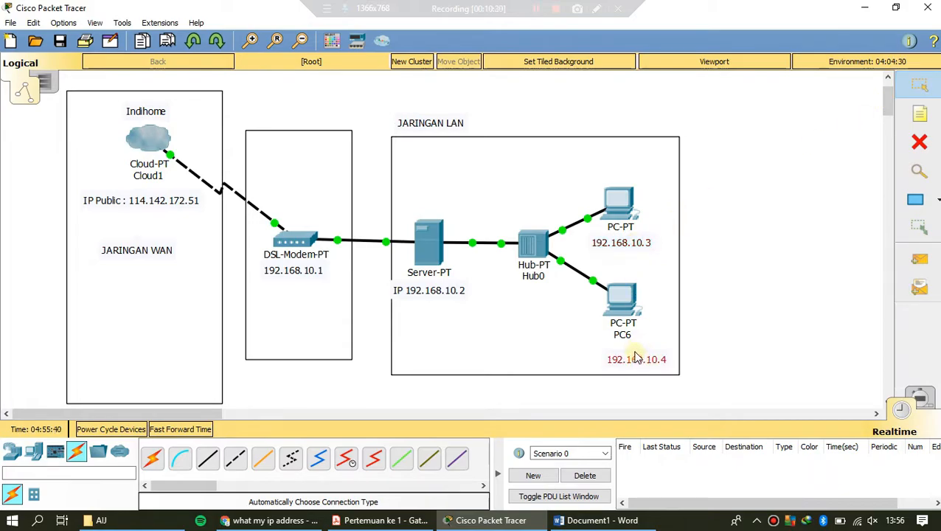
left_click_drag(640, 364, 626, 343)
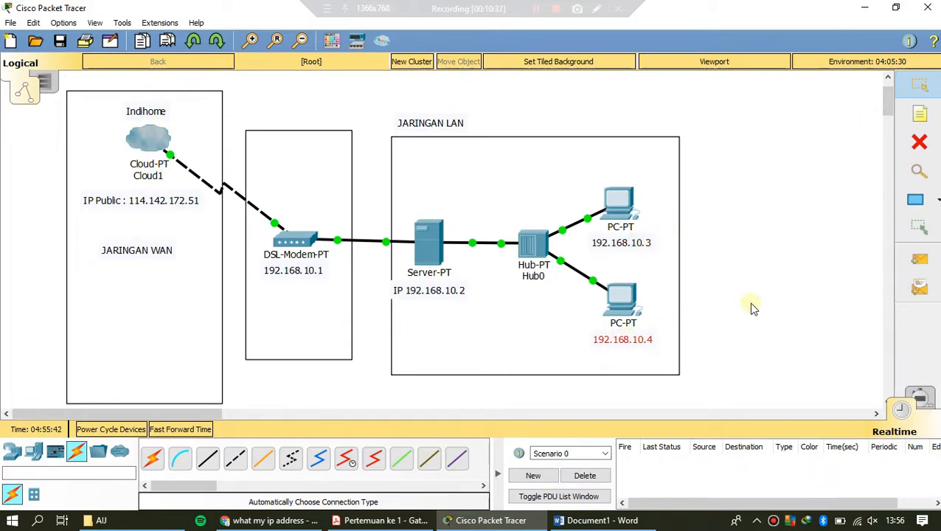
left_click(712, 307)
Step: Shift the rectangle around the local network slightly to the left so it encloses the server's address note
left_click_drag(435, 332, 424, 337)
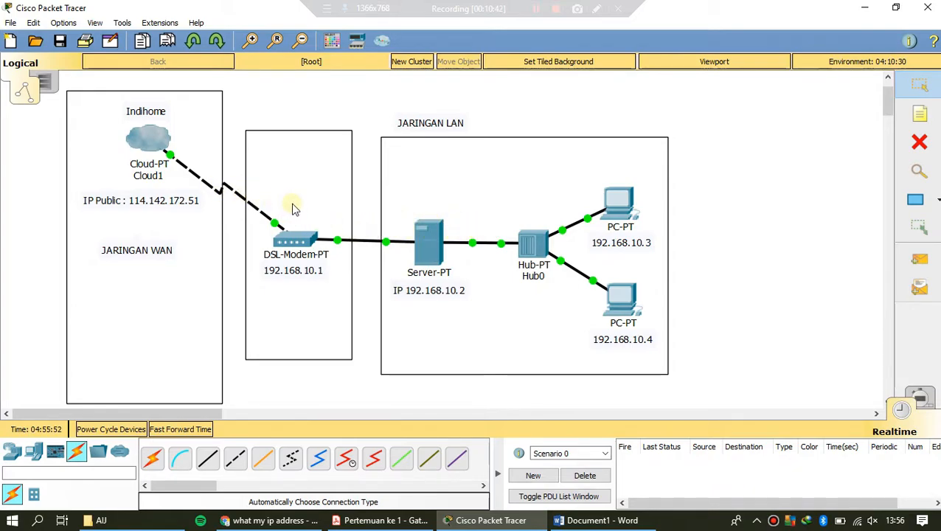
left_click_drag(65, 82, 631, 378)
left_click(738, 380)
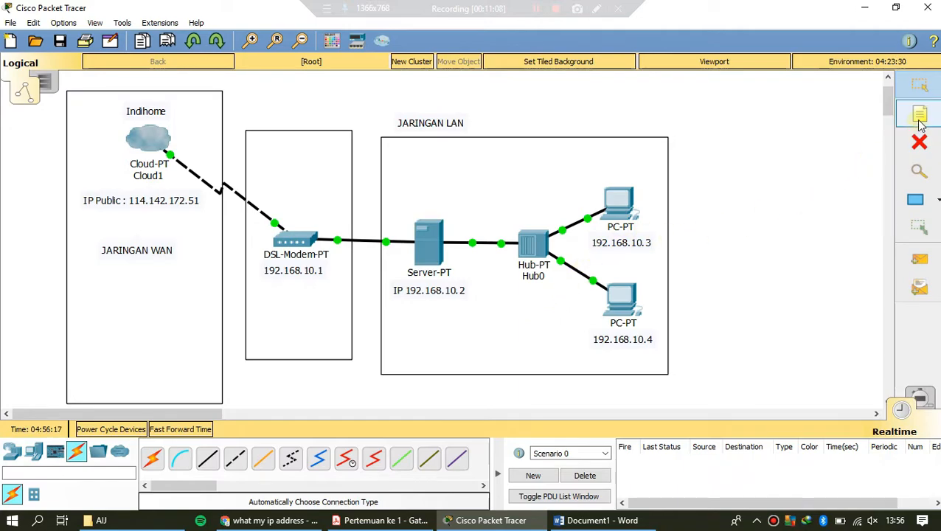
Step: Draw an unfilled rectangle around the PC at 192.168.10.3 and shift it slightly up and to the left
left_click(915, 200)
left_click_drag(694, 263, 585, 166)
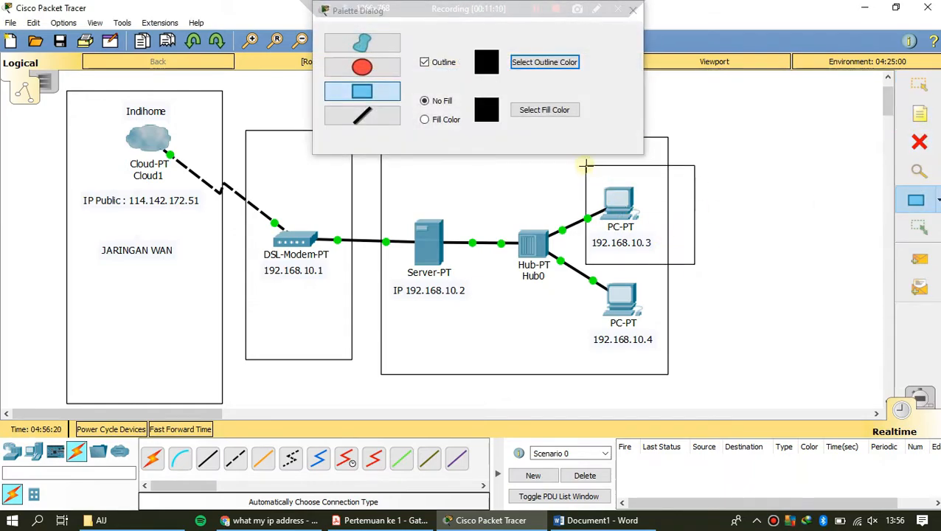
left_click(633, 12)
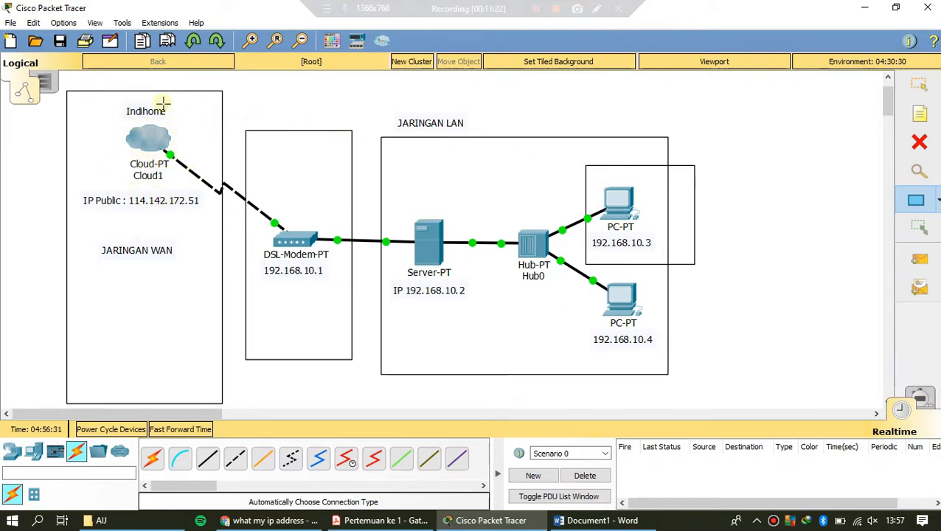
left_click(919, 84)
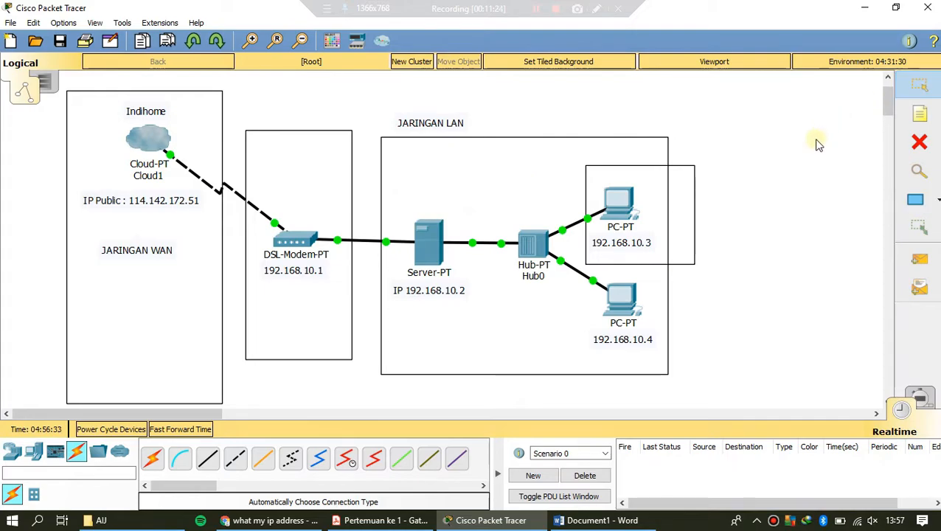
left_click_drag(683, 177, 666, 168)
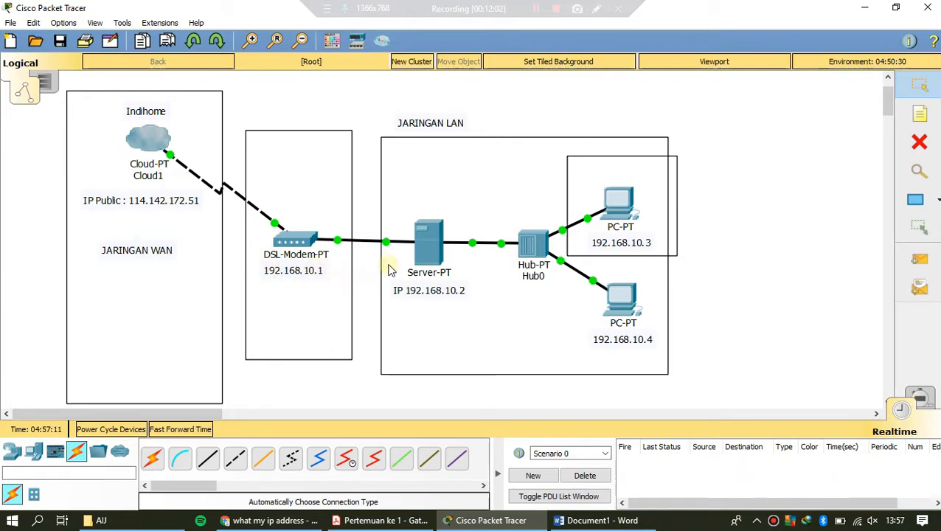
Step: Give the server the static IP address 192.168.10.2 with subnet mask 255.255.255.0 on FastEthernet0
left_click(425, 236)
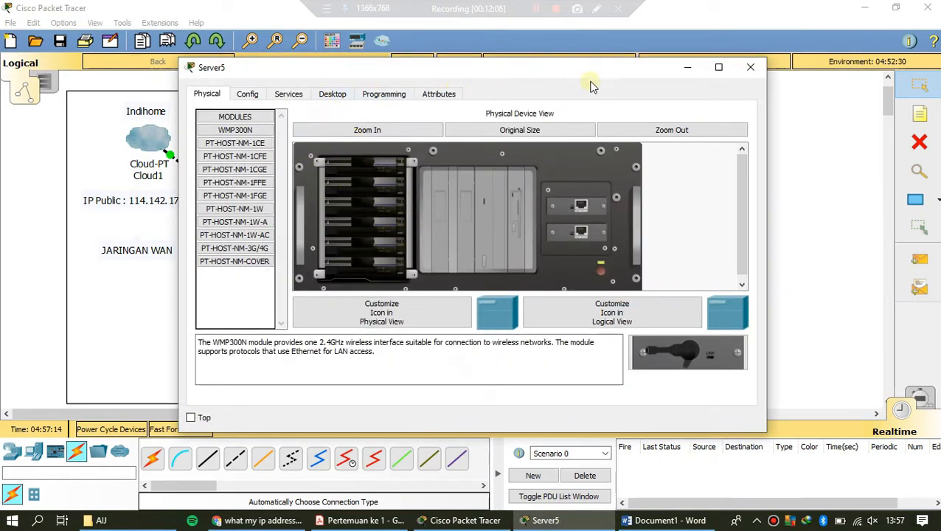
left_click(748, 68)
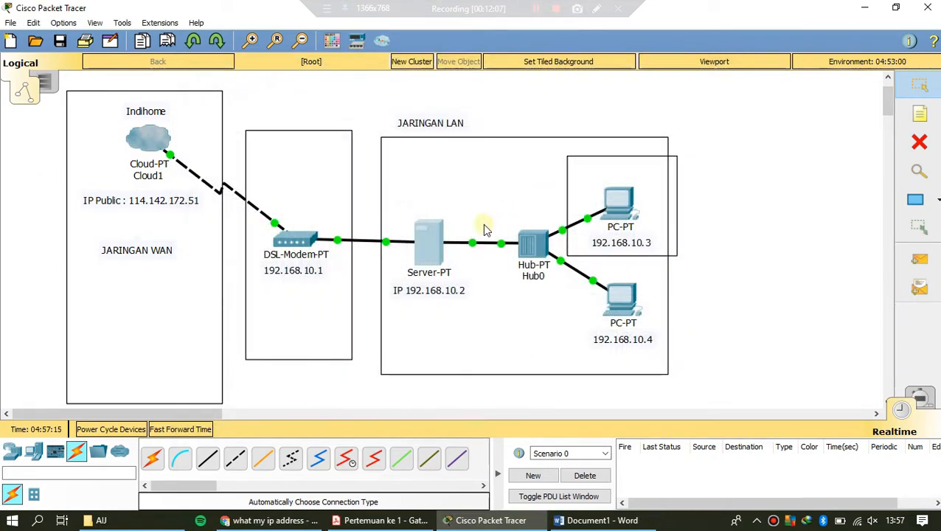
left_click(426, 246)
left_click(332, 94)
left_click(259, 149)
left_click(409, 191)
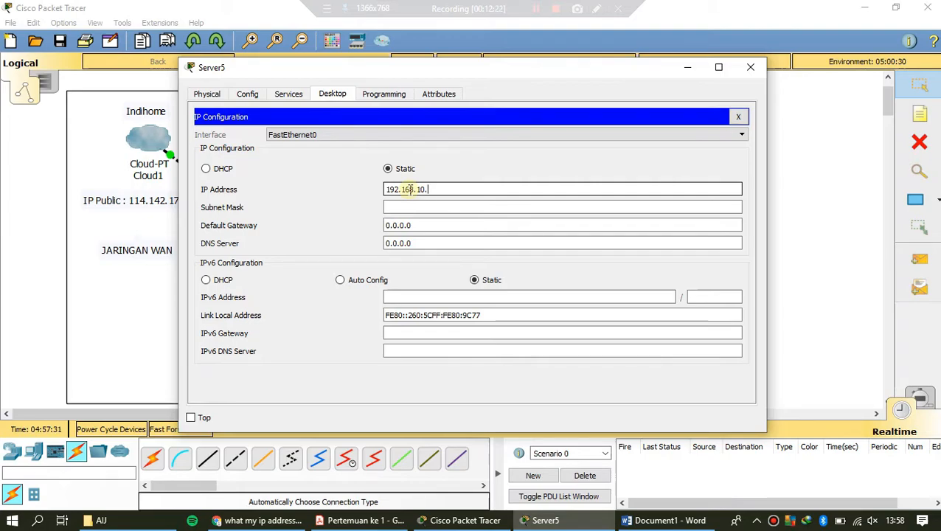
left_click(417, 207)
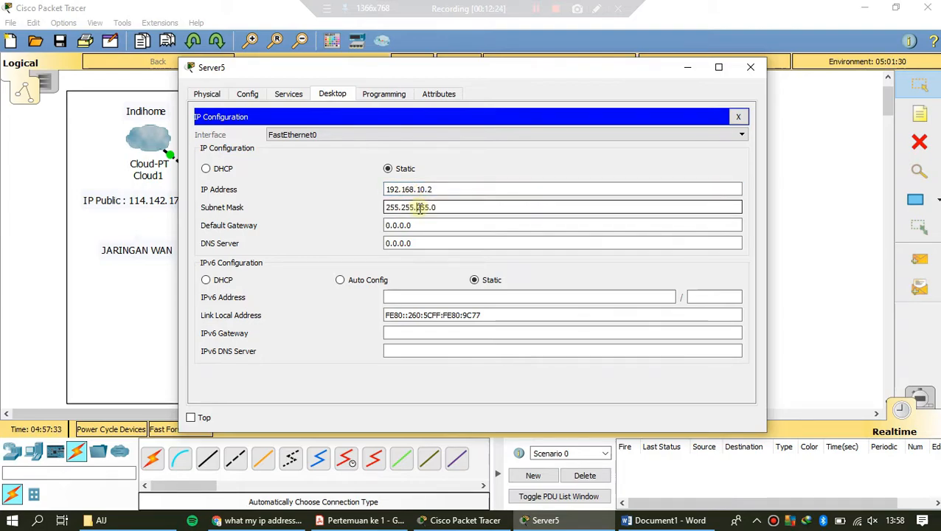
Step: Set the server's default gateway to 192.168.10.1 to match the DSL modem's address, and close the server's configuration
left_click_drag(421, 226, 379, 224)
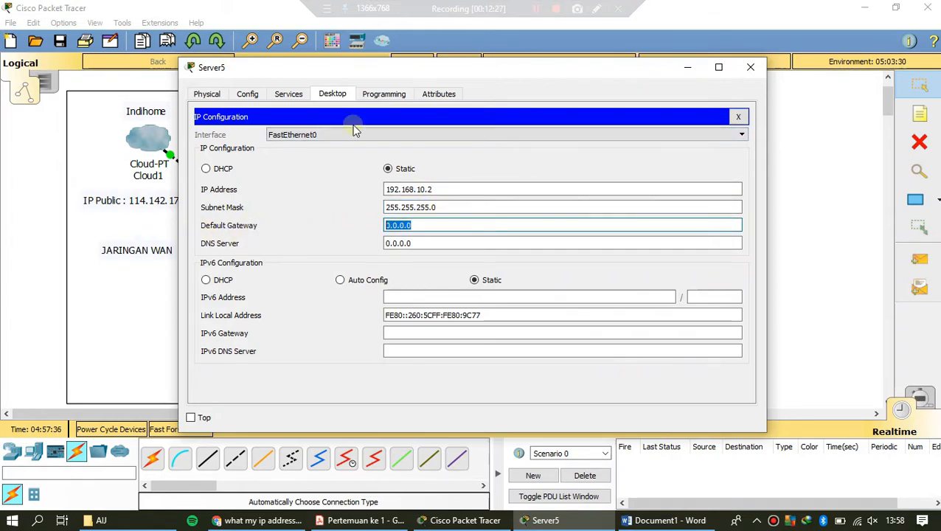
left_click_drag(397, 69, 603, 68)
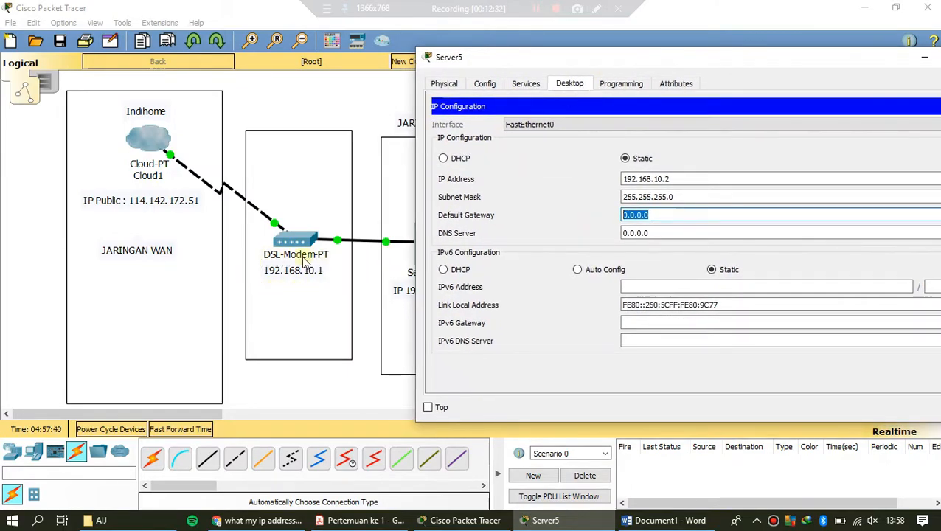
type("192.168.1")
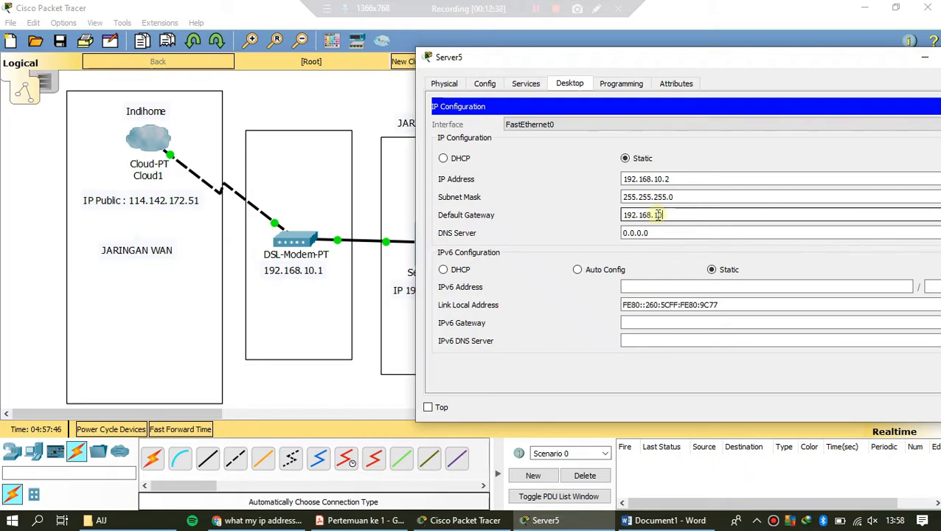
type("0.1")
left_click_drag(730, 64, 605, 72)
left_click_drag(547, 224, 488, 225)
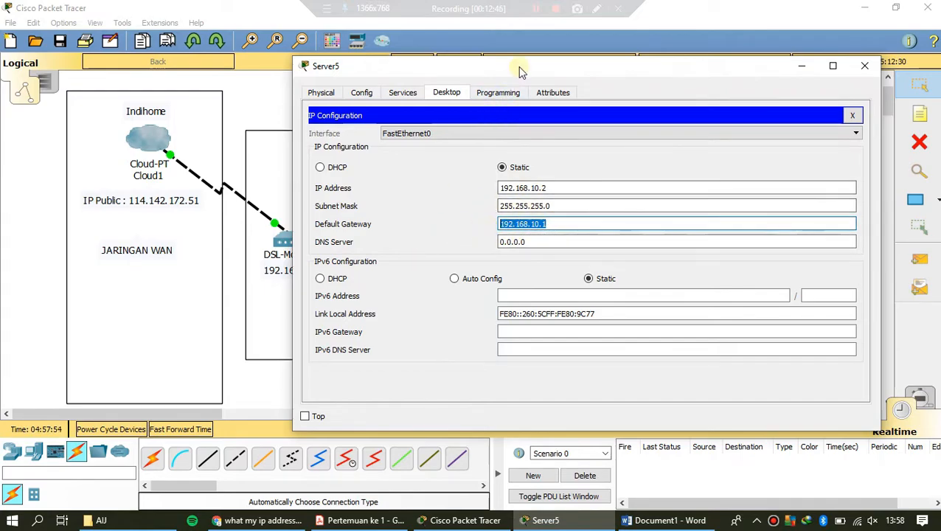
left_click_drag(520, 72, 702, 57)
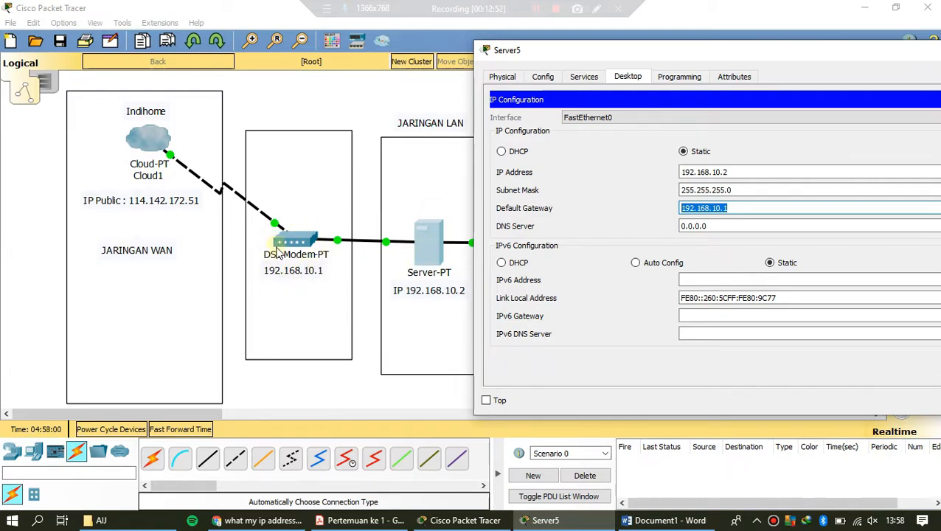
left_click_drag(632, 54, 435, 77)
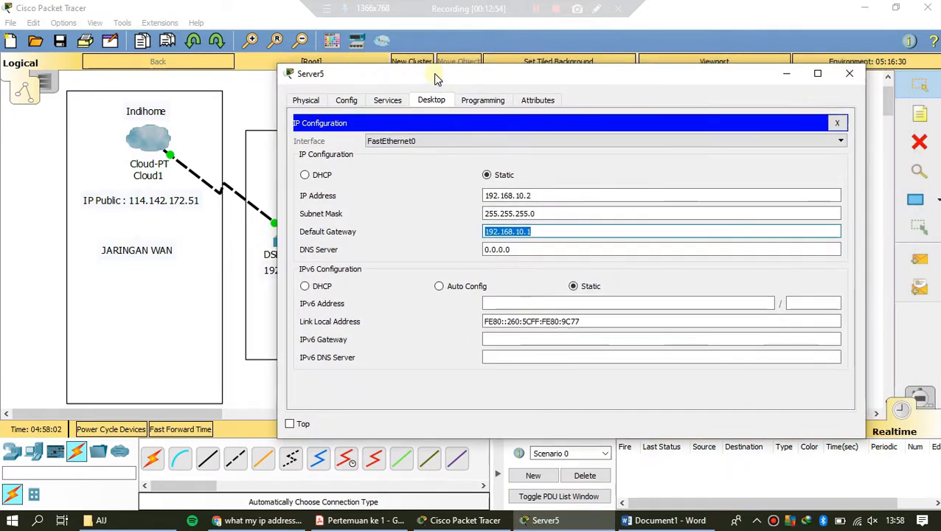
left_click(837, 122)
left_click(849, 73)
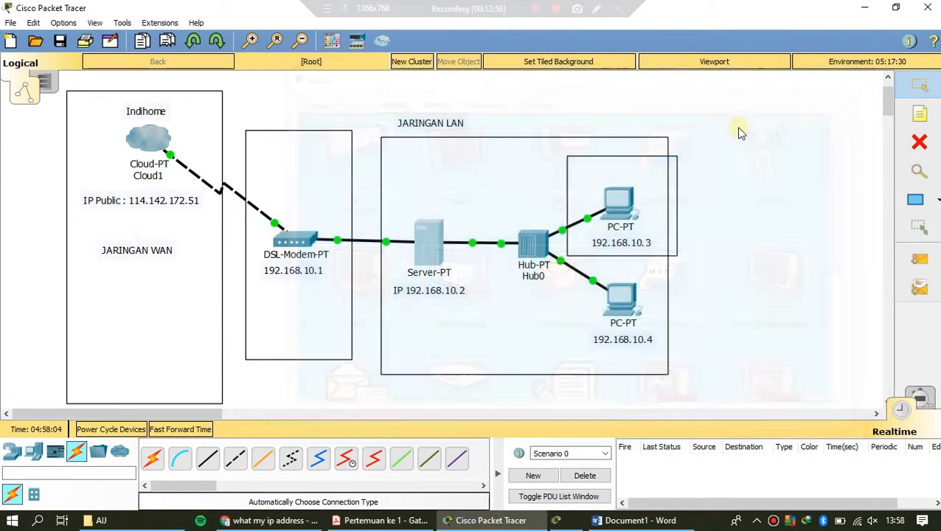
Step: Give the upper PC the static IP address 192.168.10.3 with subnet mask 255.255.255.0 and default gateway 192.168.10.1
left_click(614, 198)
left_click(251, 95)
left_click(286, 96)
left_click(267, 149)
left_click(408, 174)
type("192.168.10.3")
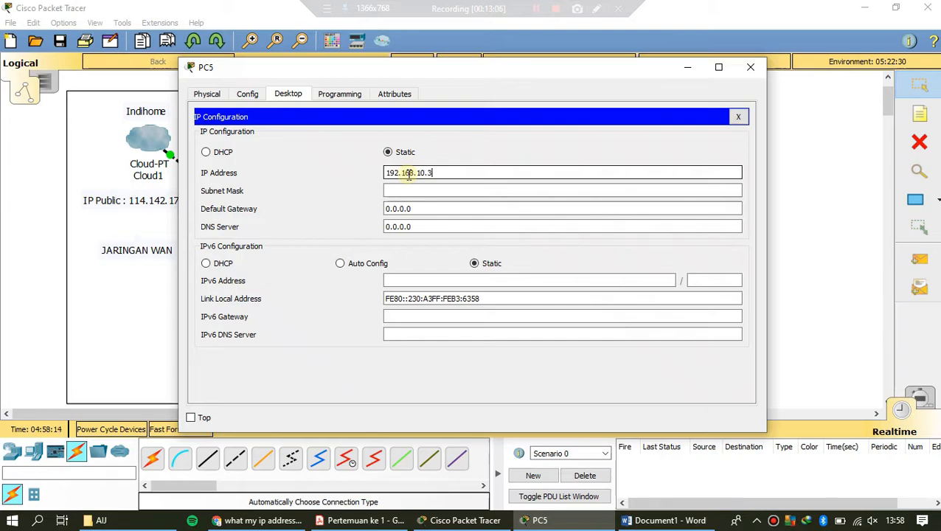
left_click(411, 186)
left_click_drag(420, 209, 373, 209)
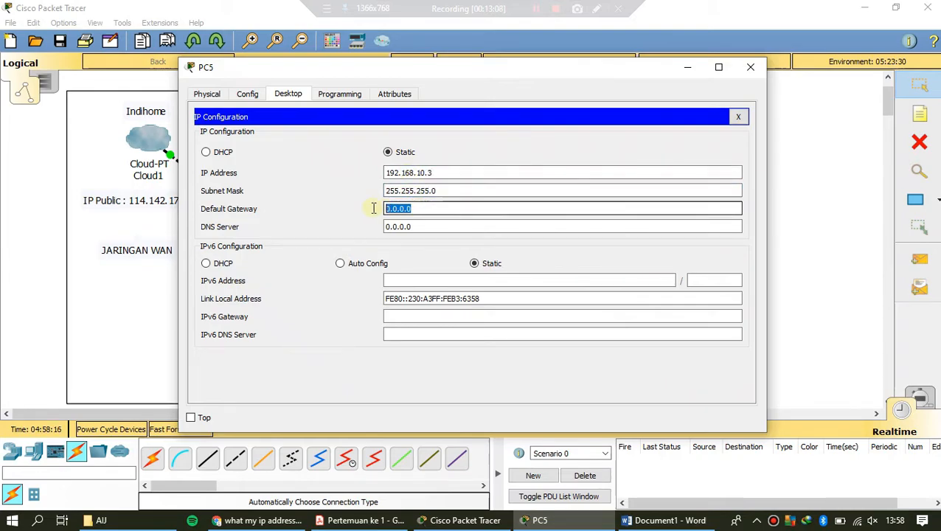
type("192.1")
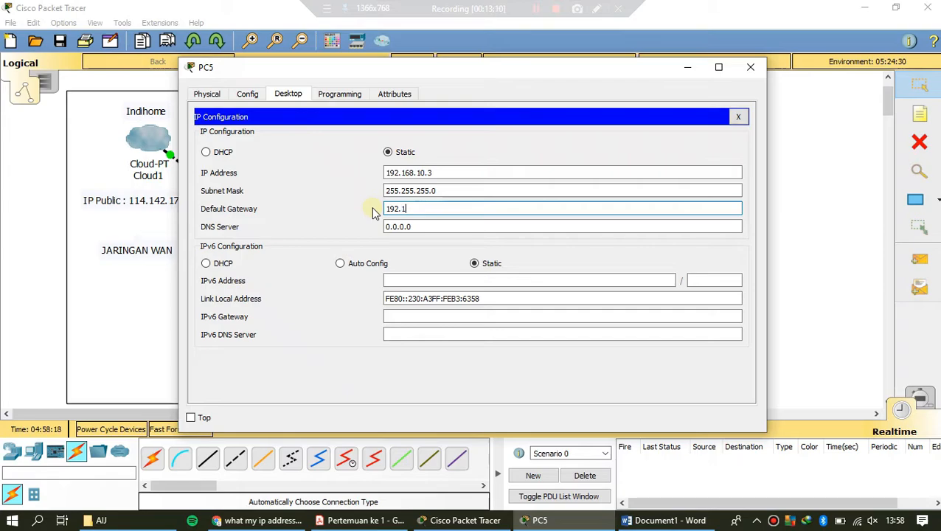
type("68.10.1")
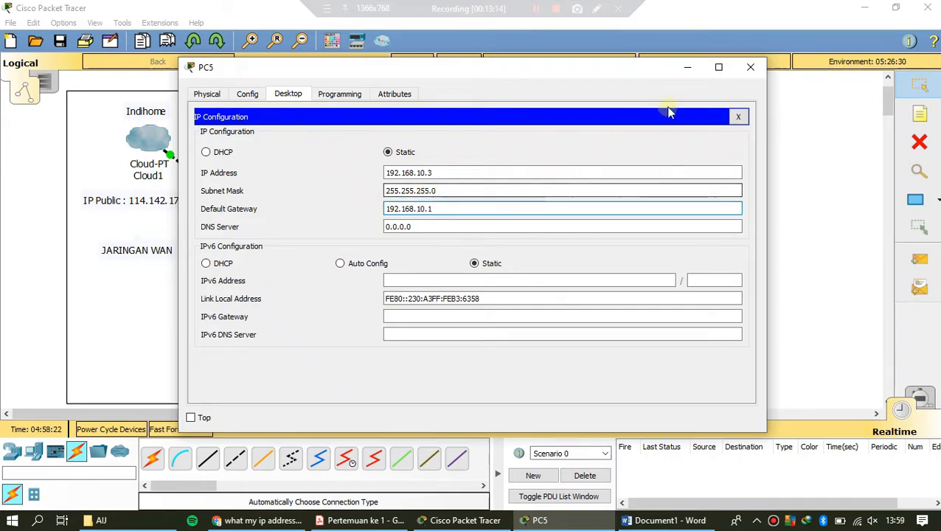
left_click(754, 66)
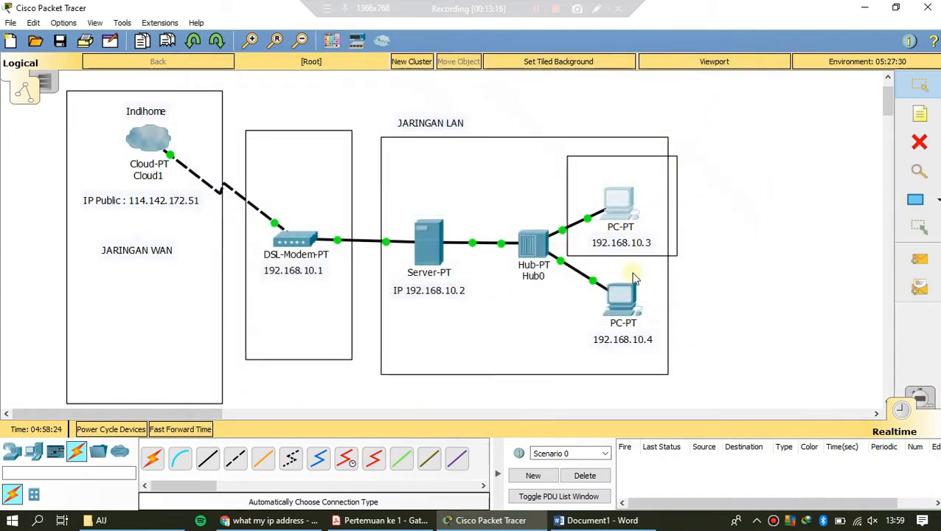
Step: Give the lower PC the static IP address 192.168.10.4 with subnet mask 255.255.255.0 and default gateway 192.168.10.1
left_click(616, 200)
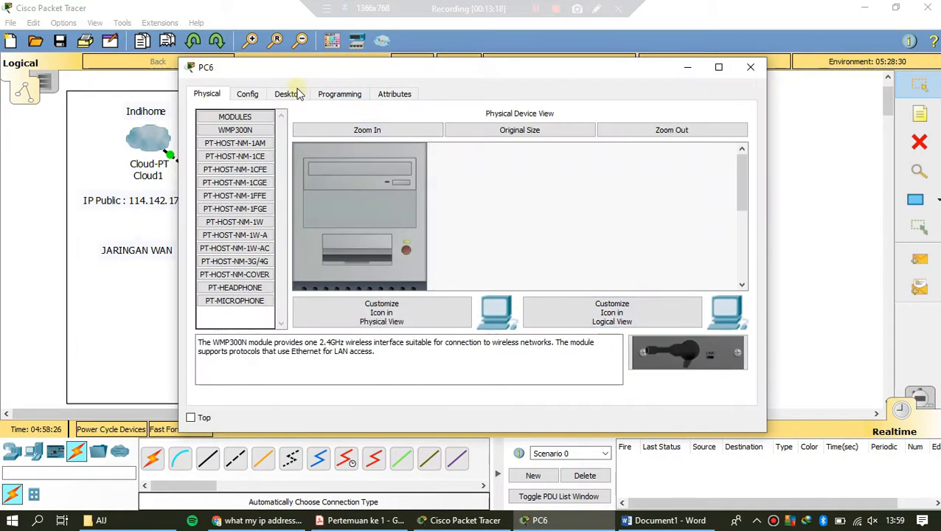
left_click(295, 94)
left_click(267, 133)
left_click(431, 171)
type("192.168.")
left_click(437, 191)
left_click_drag(437, 210, 325, 208)
type("192.168.10.")
type("1")
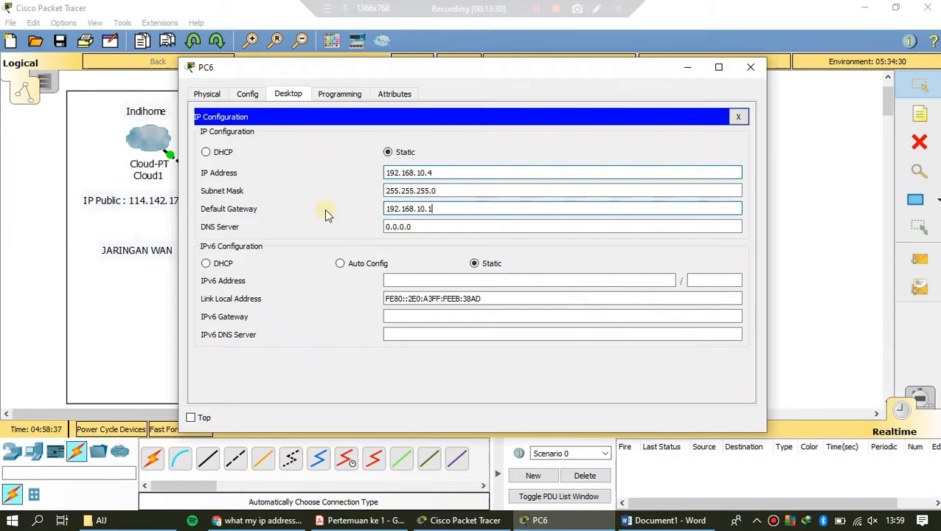
left_click(738, 115)
left_click(750, 67)
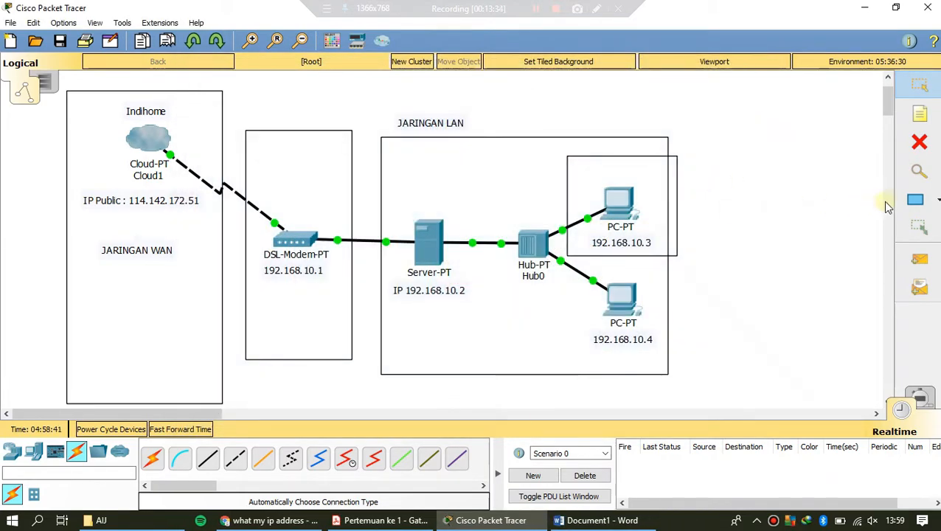
Step: Add a note reading "Gateway" and place it directly under the DSL modem's address note
left_click(920, 115)
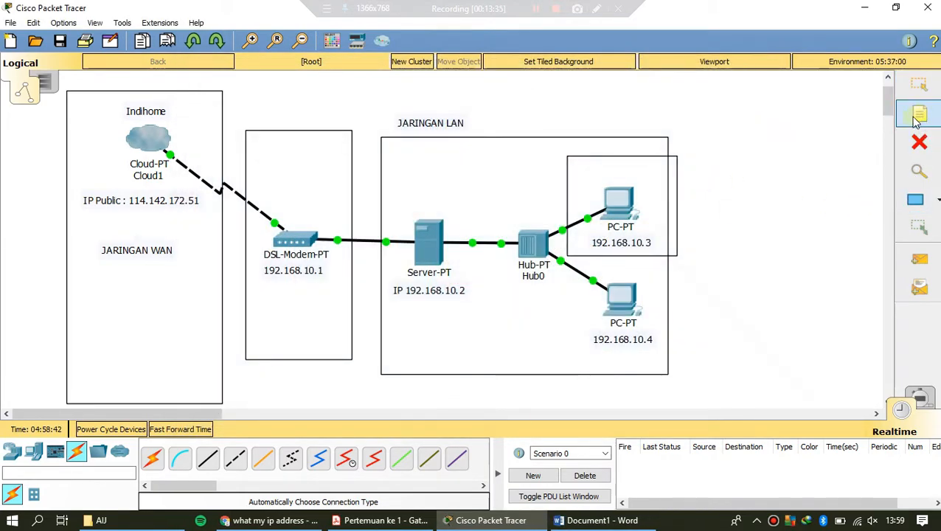
left_click(269, 168)
type("Gateway")
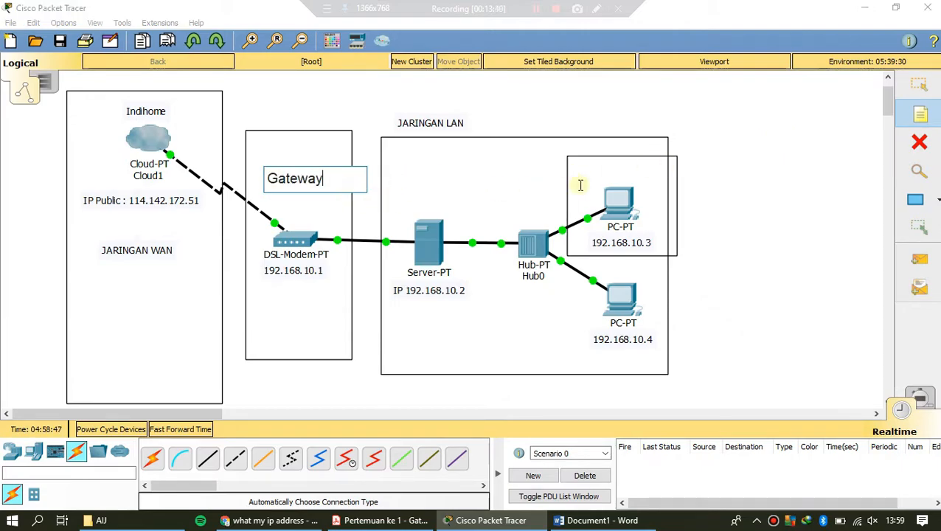
left_click(918, 85)
left_click_drag(288, 181, 295, 292)
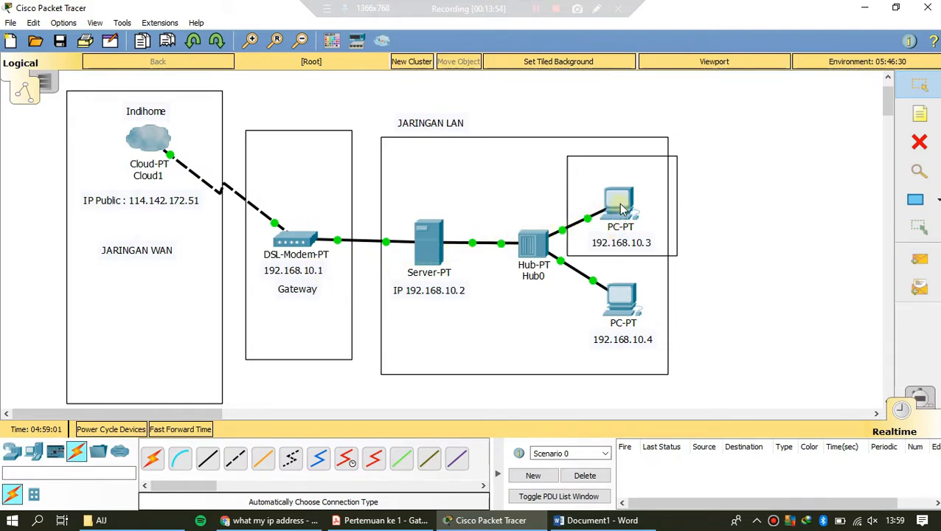
Step: Point out the LAN devices, the LAN and WAN labels and the DSL modem area by selecting each in turn
left_click_drag(380, 107, 652, 314)
left_click(729, 305)
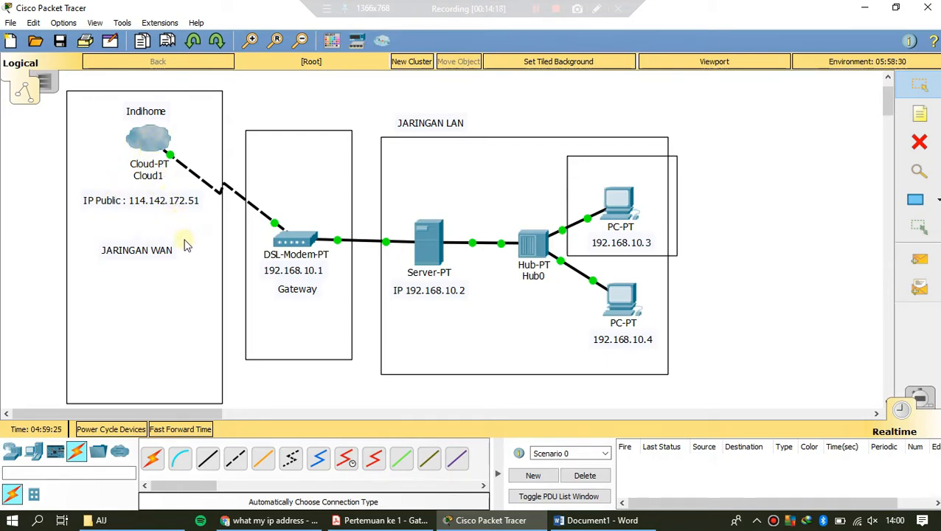
left_click_drag(372, 101, 508, 143)
left_click_drag(58, 236, 195, 273)
left_click(258, 117)
left_click_drag(235, 117, 364, 378)
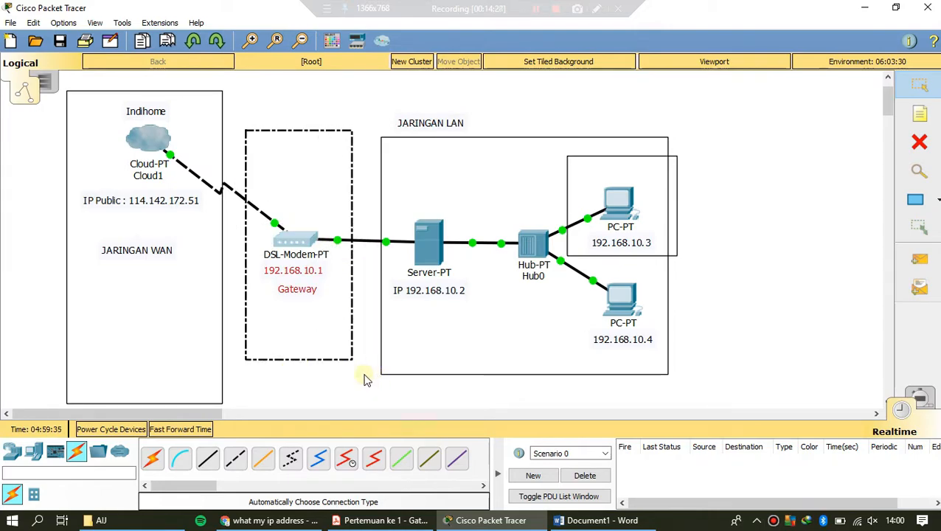
left_click(365, 379)
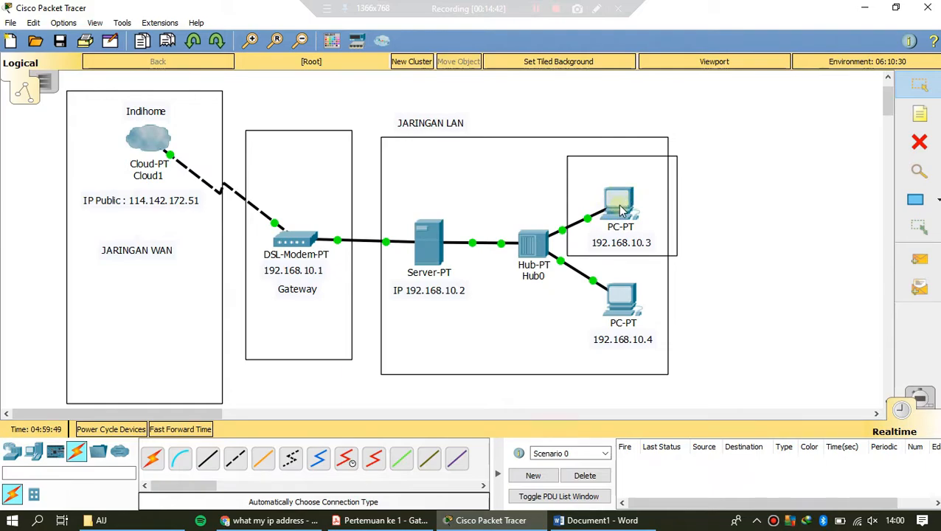
Step: Nudge the rectangle around the PC at 192.168.10.3 slightly up and to the left, and place a new rectangle around the server
left_click(596, 177)
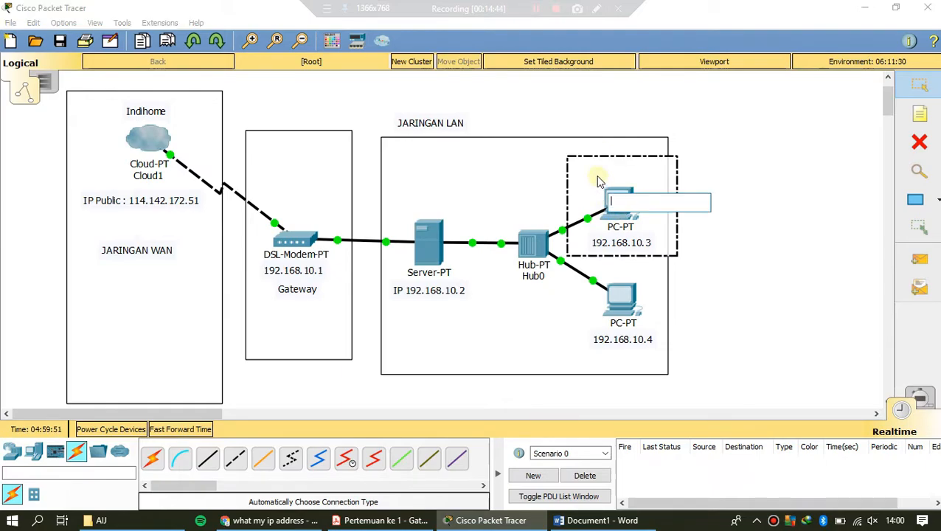
mouse_move(677, 238)
left_mouse_down()
mouse_move(675, 347)
mouse_move(672, 238)
left_mouse_up()
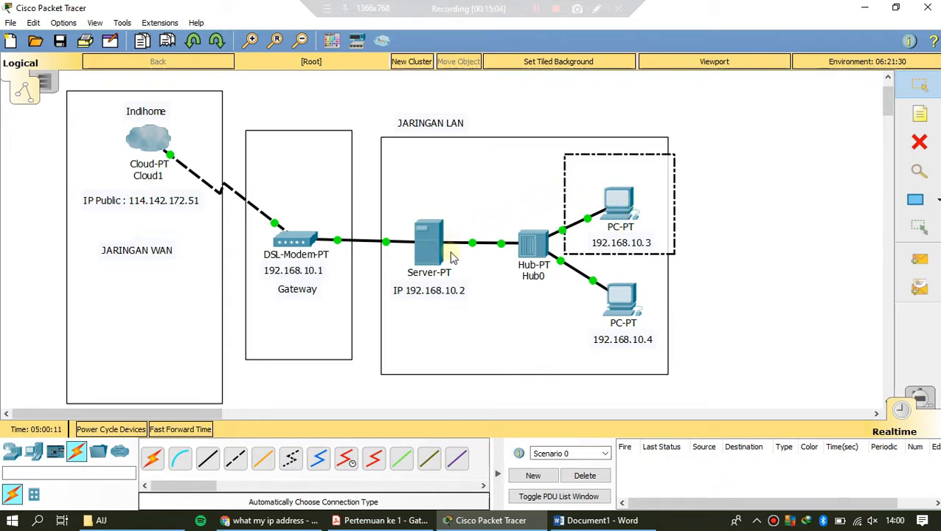
left_click(915, 200)
left_click_drag(394, 190, 475, 312)
left_click(633, 10)
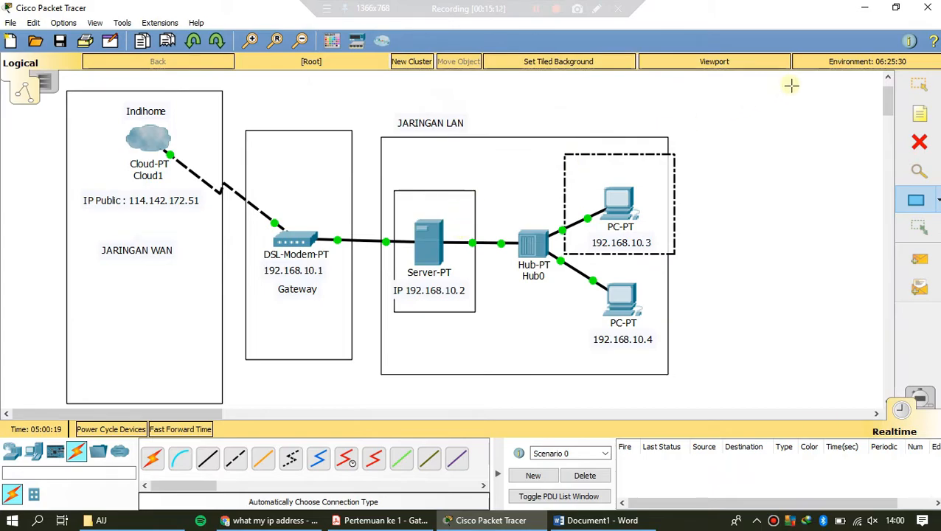
left_click(918, 84)
left_click_drag(469, 210, 460, 209)
left_click(708, 207)
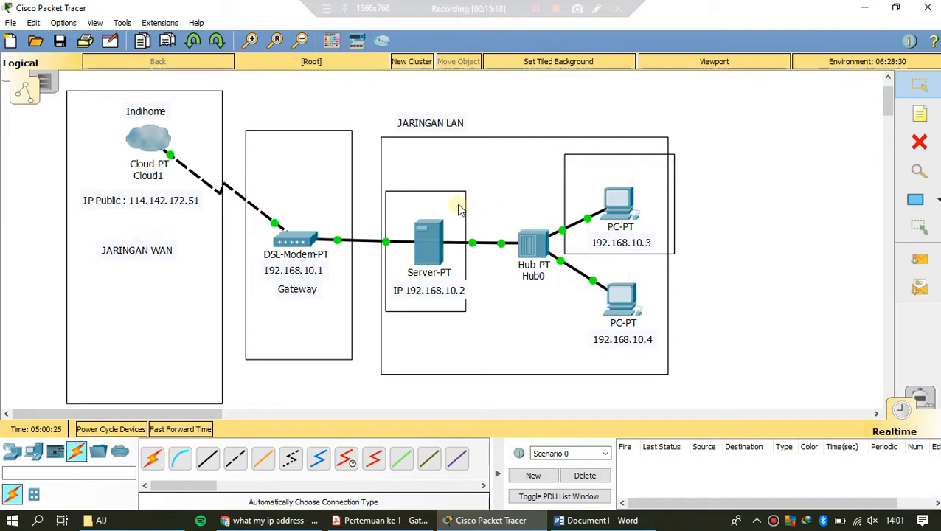
Step: Move the server's rectangle over to the DSL modem so it encloses the modem, its address and the Gateway note
left_click(461, 208)
left_click_drag(455, 208, 331, 208)
left_click(488, 115)
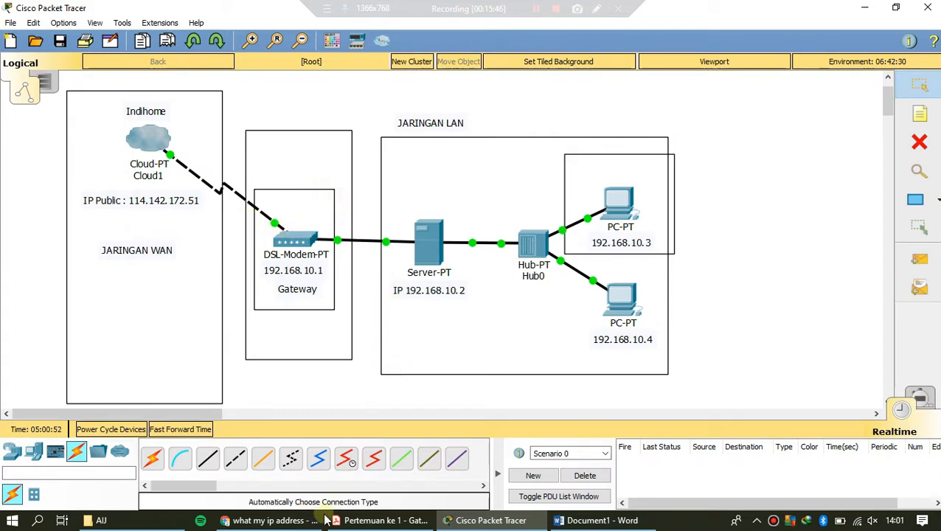
Step: Switch to the gateway lesson PDF in Acrobat Reader and highlight "Sebagai Protocol Converting" in item a of the gateway functions
left_click(376, 520)
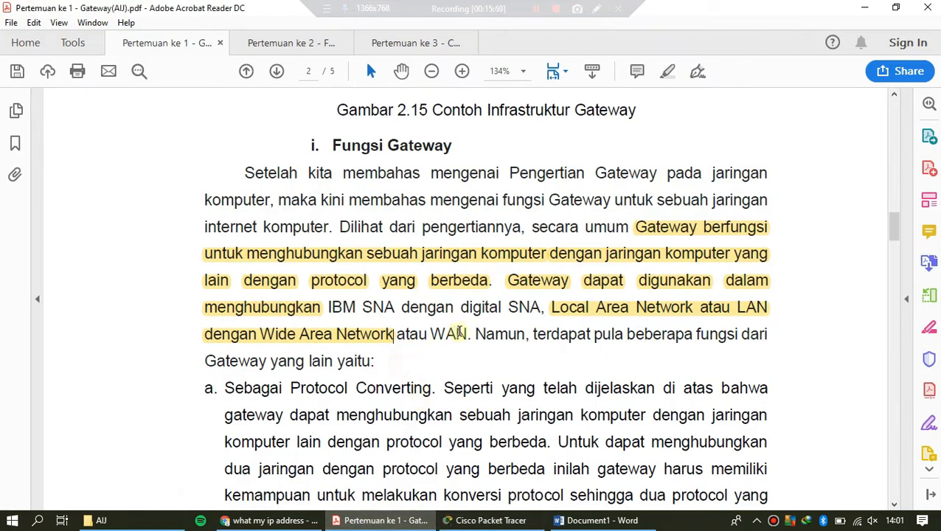
scroll(458, 334, "down", 1)
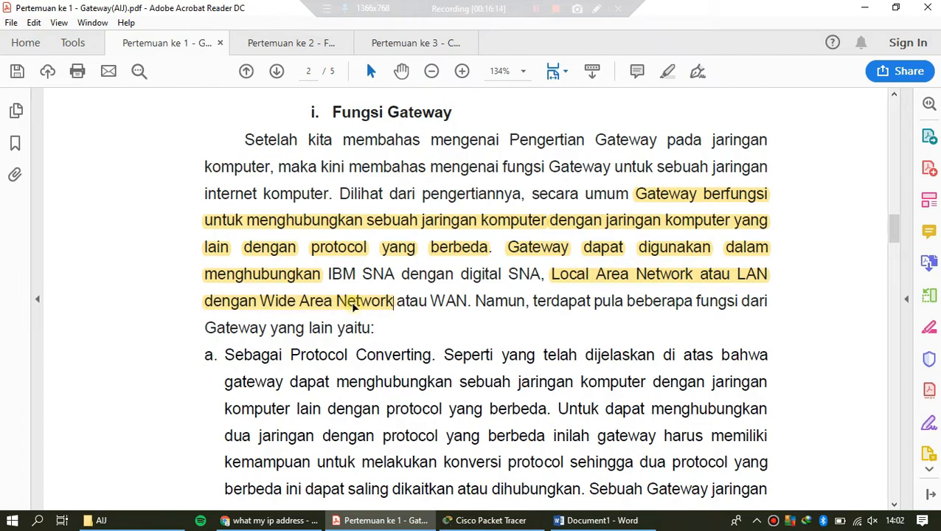
scroll(359, 306, "down", 1)
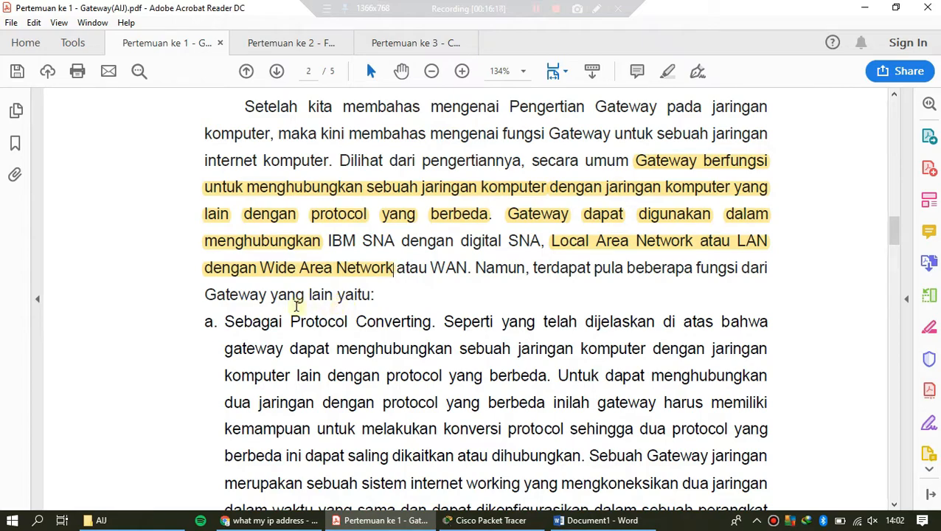
scroll(298, 306, "down", 3)
left_click_drag(228, 224, 427, 233)
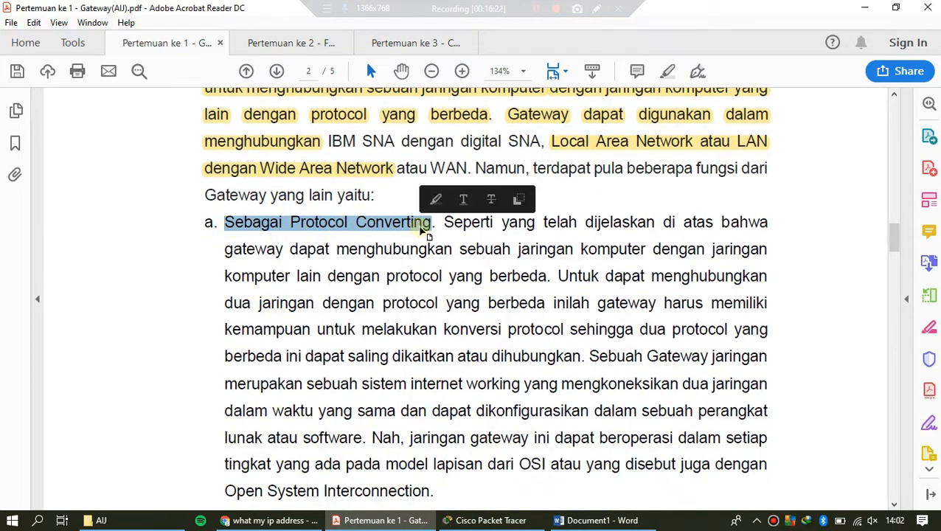
left_click(436, 199)
Step: Highlight "Memudahkan akses Informasi" in item b of the gateway functions
scroll(384, 273, "down", 8)
scroll(348, 284, "down", 8)
left_click_drag(226, 266, 427, 265)
left_click(435, 244)
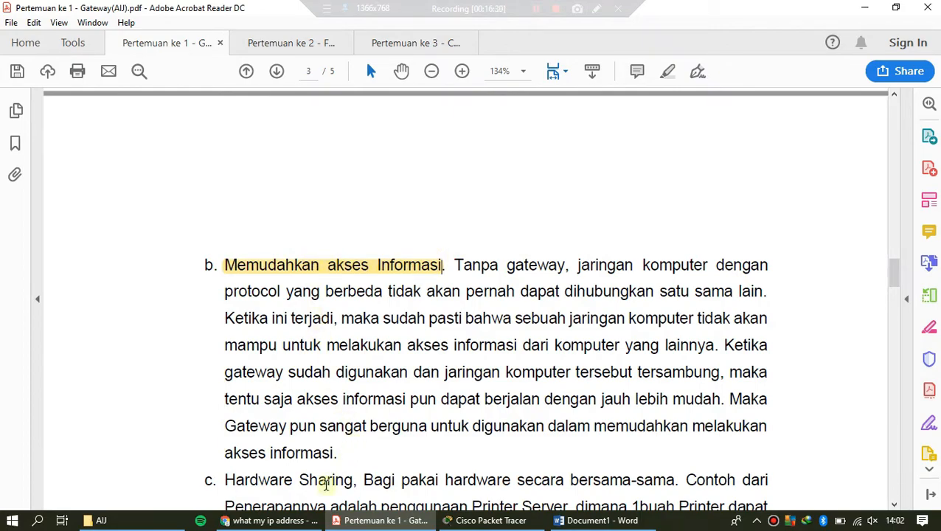
Step: Review the public IP lookup in Chrome alongside the network topology, ending back in Cisco Packet Tracer
left_click(294, 523)
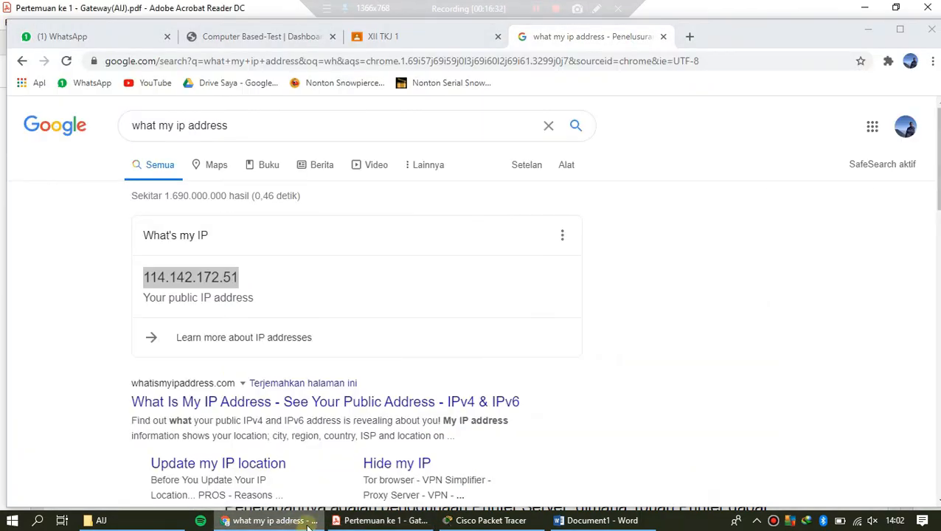
left_click(380, 521)
left_click(488, 521)
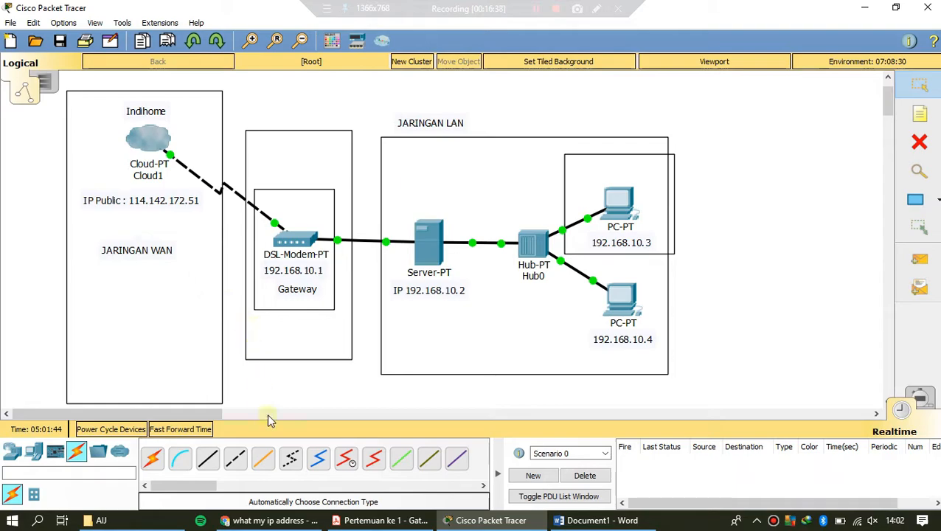
left_click(277, 521)
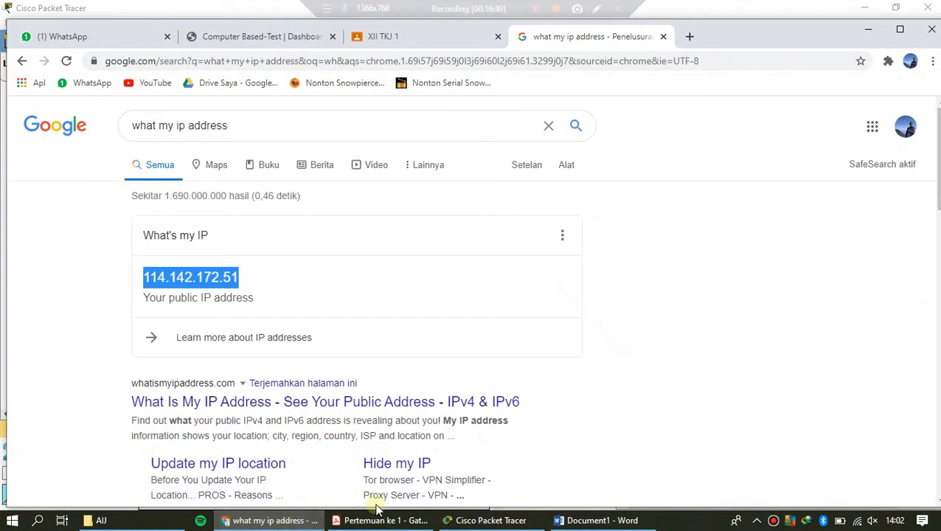
left_click(490, 521)
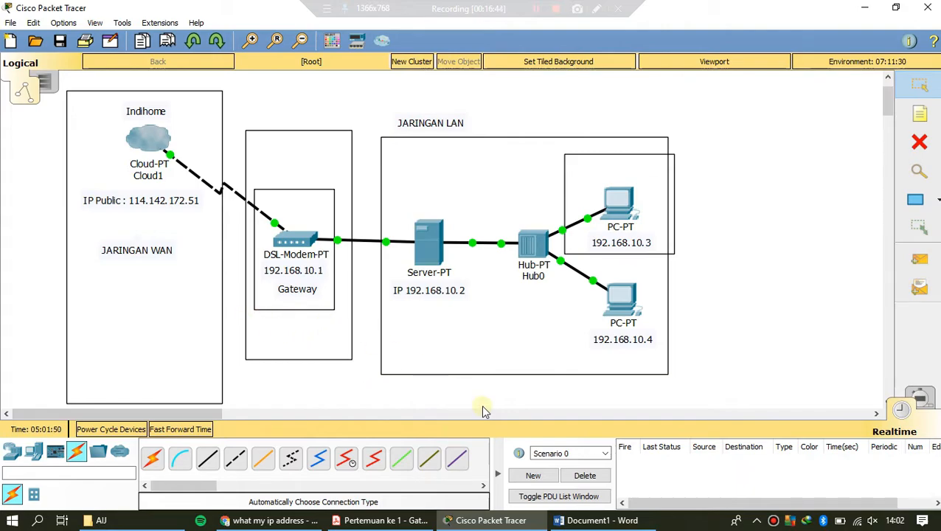
Step: Switch to the gateway lesson PDF in Acrobat Reader and highlight "Hardware Sharing," in item c of the gateway functions
left_click(410, 521)
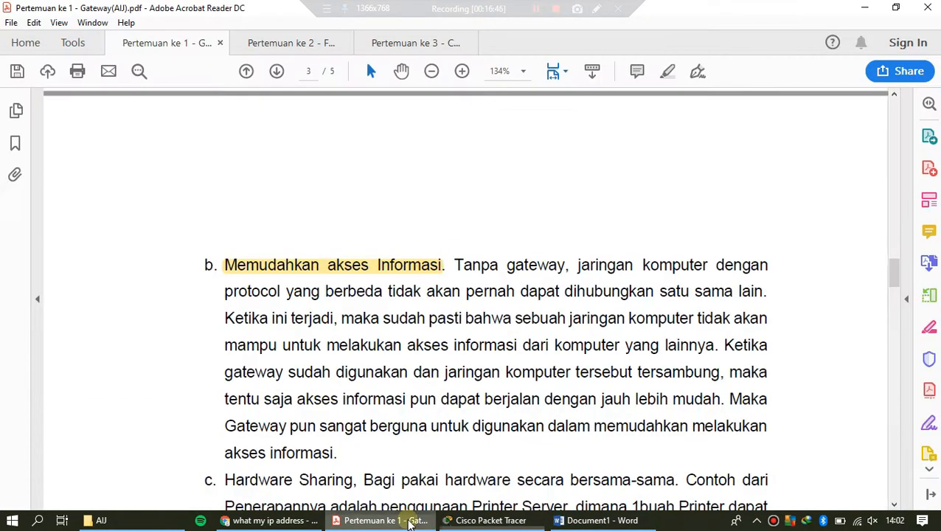
scroll(365, 362, "down", 3)
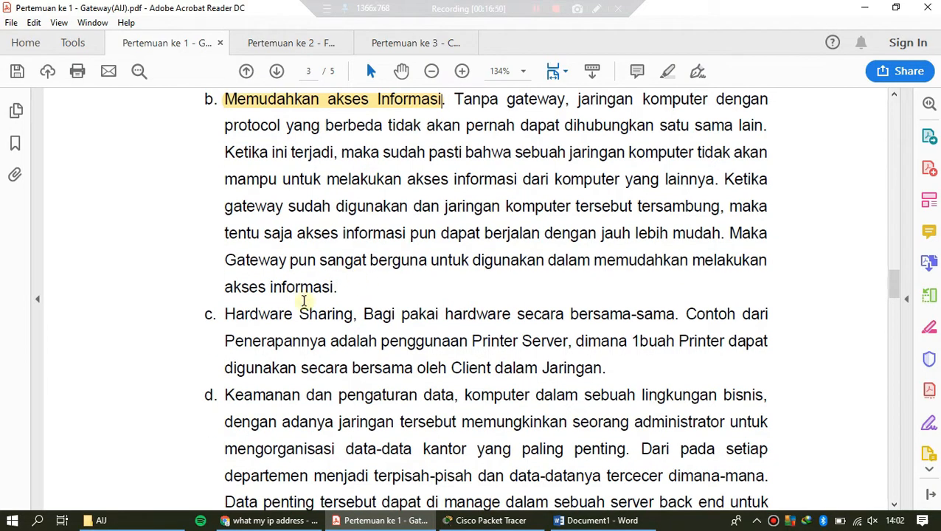
scroll(287, 306, "down", 1)
left_click_drag(223, 282, 358, 284)
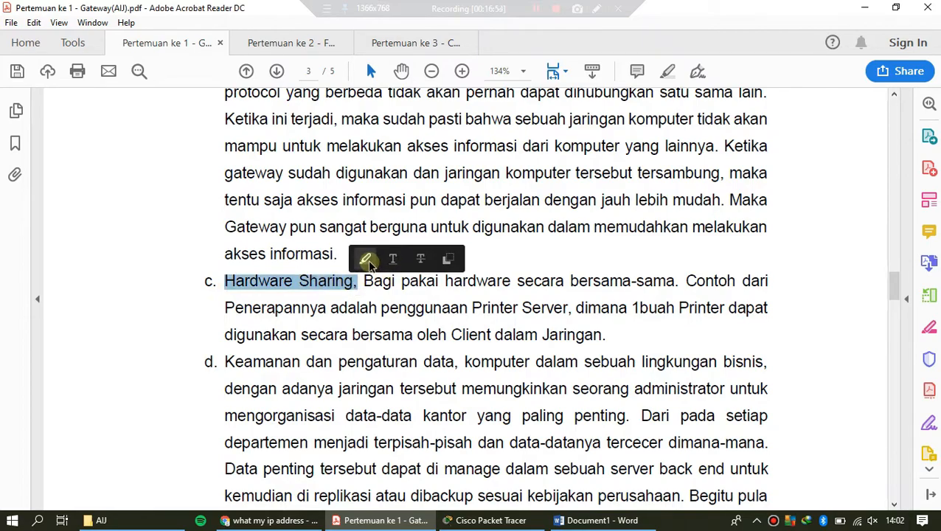
left_click(365, 260)
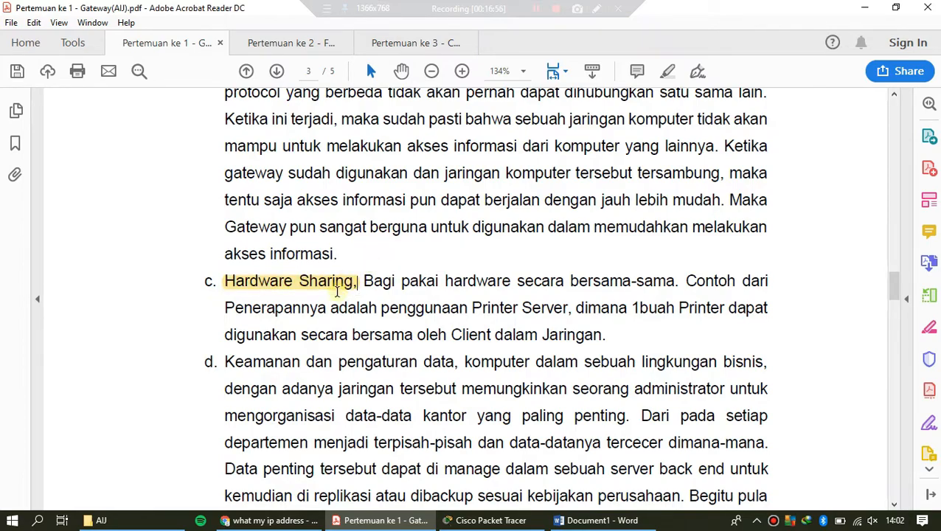
Step: Highlight "Keamanan dan pengaturan data" in item d of the gateway functions
scroll(337, 292, "down", 2)
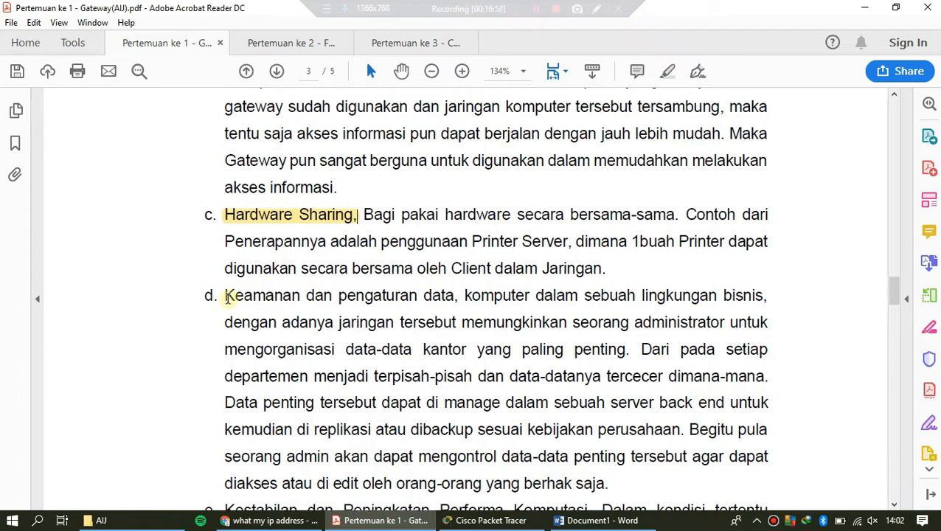
left_click_drag(227, 297, 453, 297)
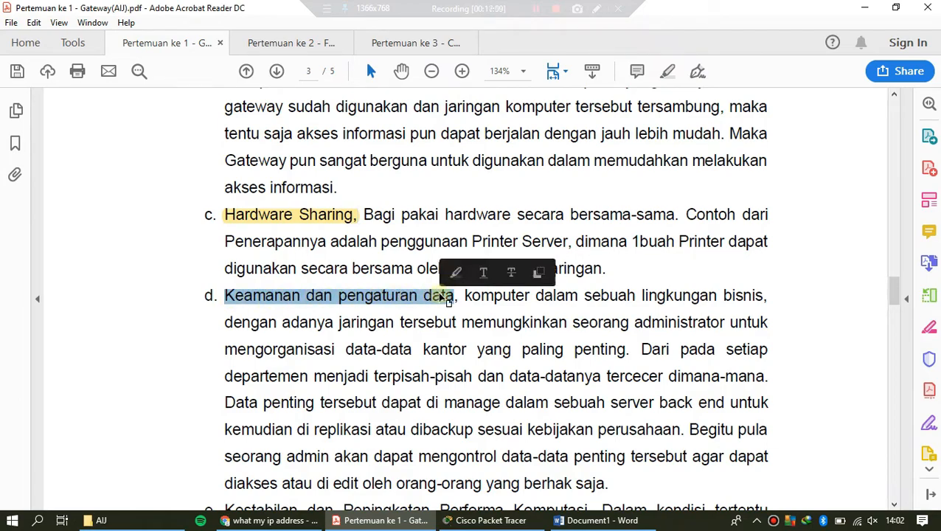
left_click(457, 274)
Step: Highlight "Kestabilan" in item e of the gateway functions
scroll(398, 318, "down", 7)
left_click_drag(225, 277, 298, 279)
left_click(316, 259)
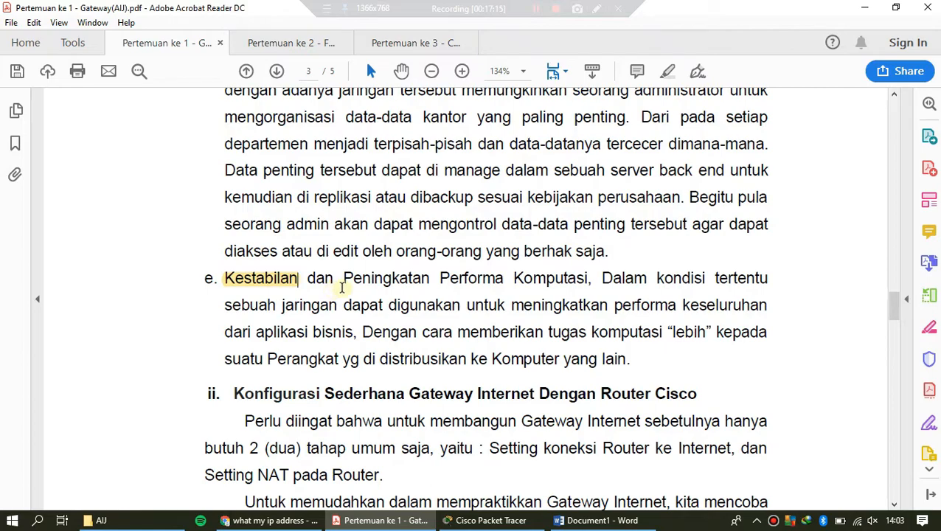
Step: Highlight "NAT" in the first paragraph of the section on simple Internet gateway configuration with a Cisco router
scroll(339, 289, "down", 2)
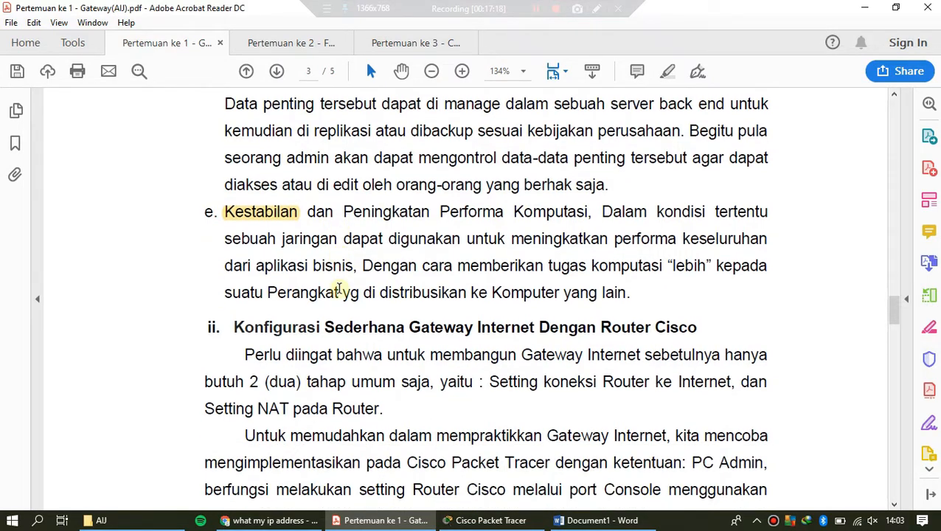
scroll(339, 288, "down", 2)
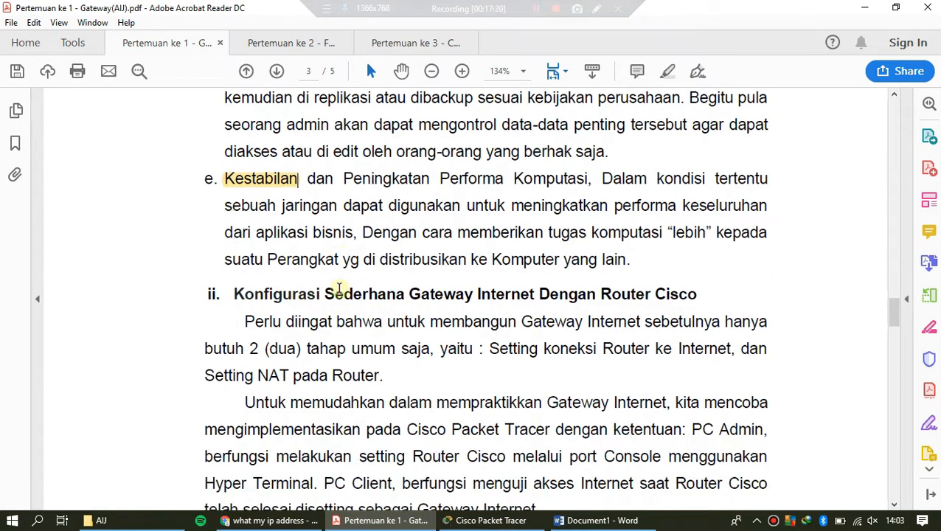
scroll(344, 287, "down", 2)
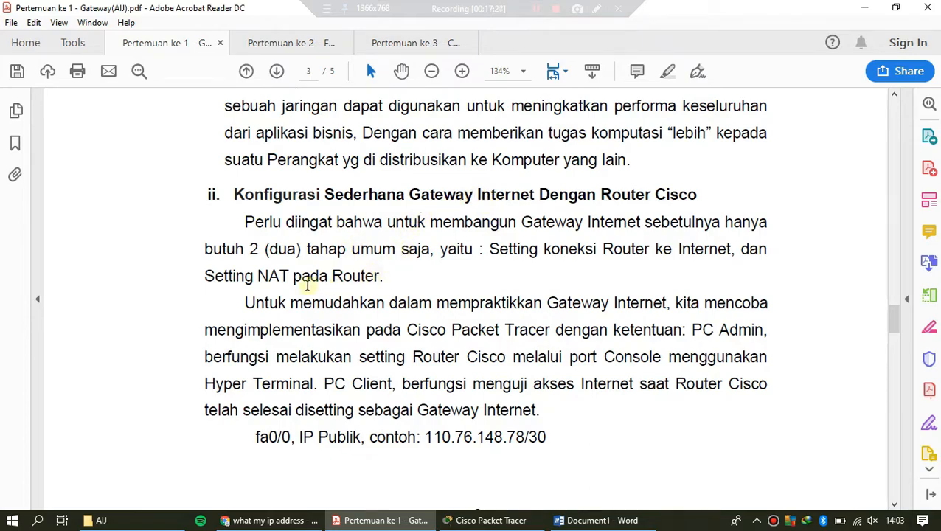
left_click_drag(288, 276, 256, 276)
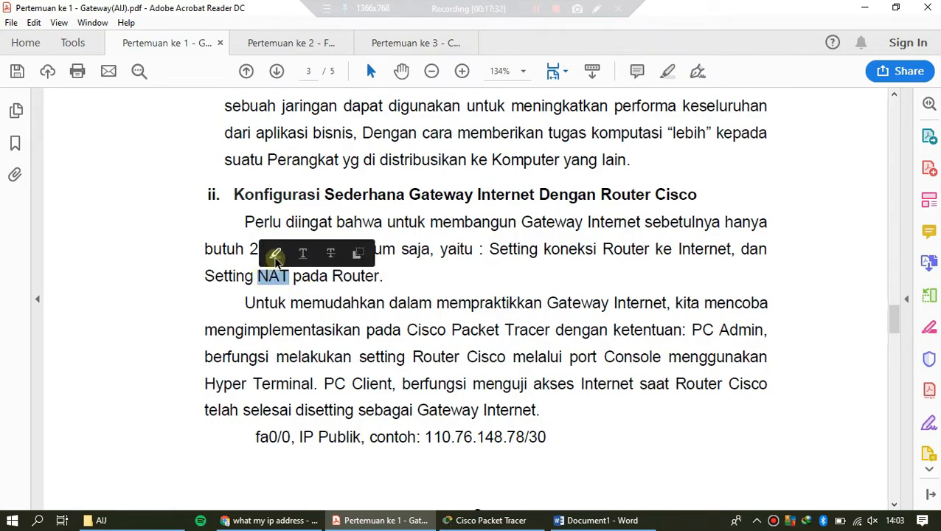
left_click(276, 256)
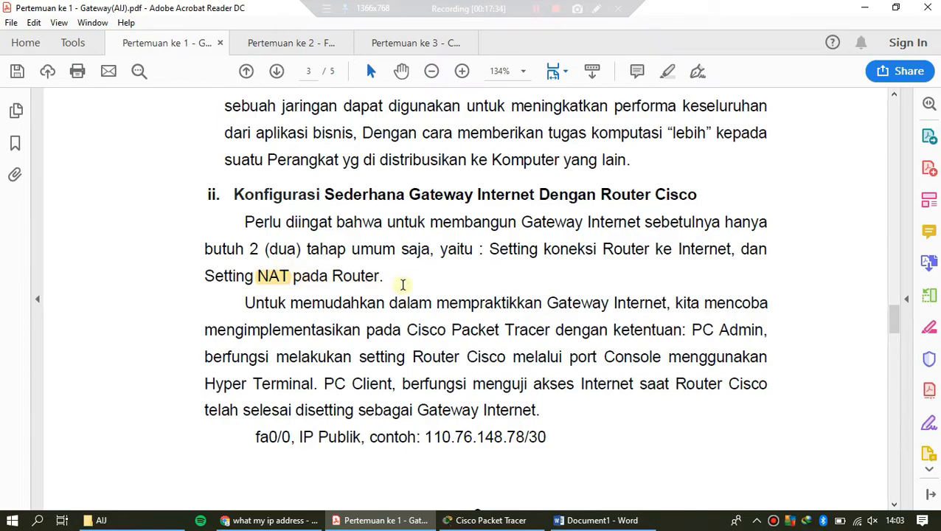
Step: Look over the rest of the Cisco router configuration section and return to the Fungsi Gateway section on page 2
scroll(462, 271, "down", 2)
scroll(463, 271, "down", 2)
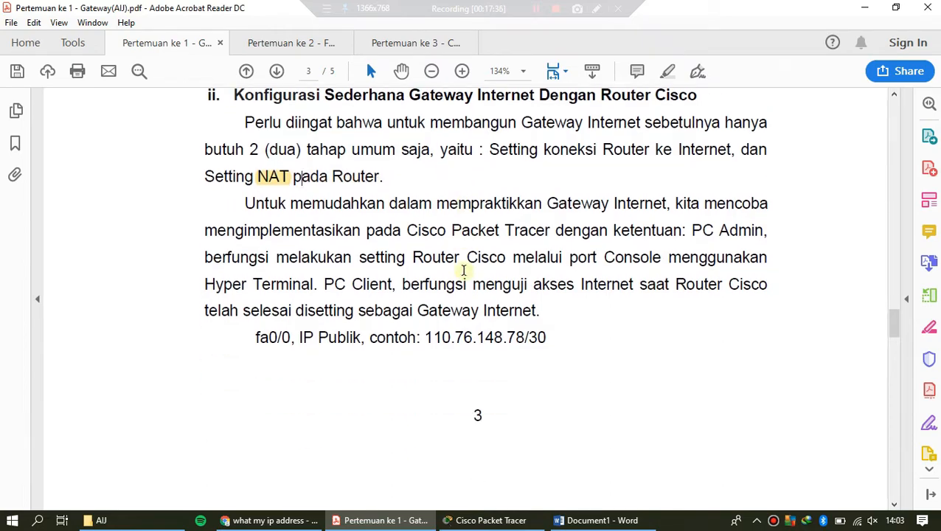
scroll(462, 271, "up", 3)
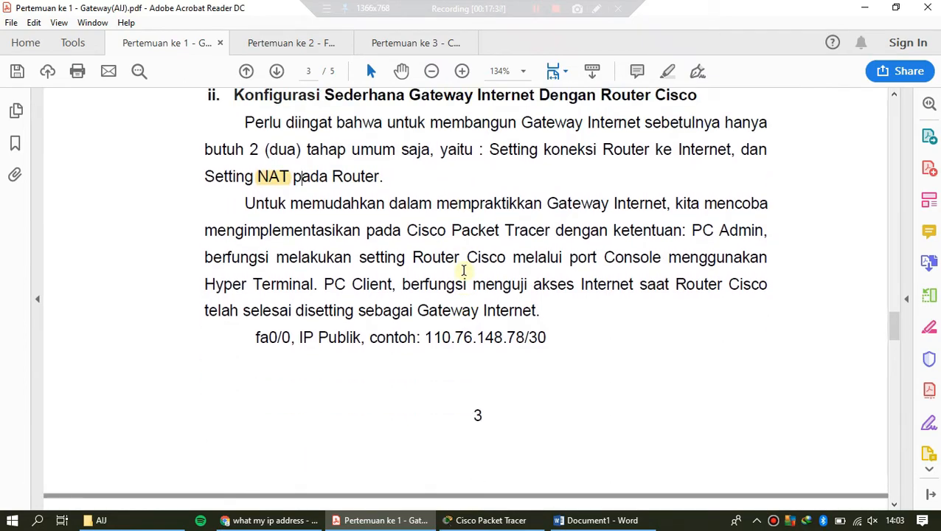
scroll(462, 271, "up", 5)
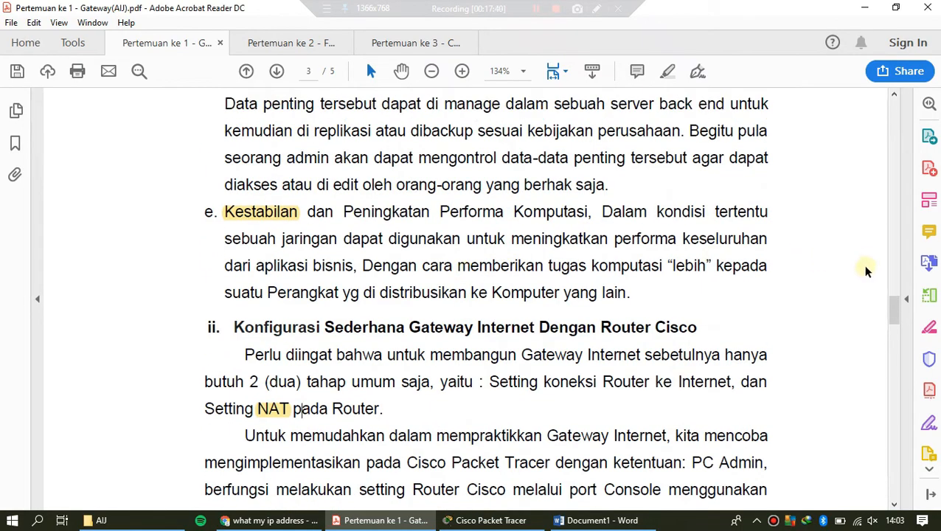
left_click_drag(894, 308, 894, 230)
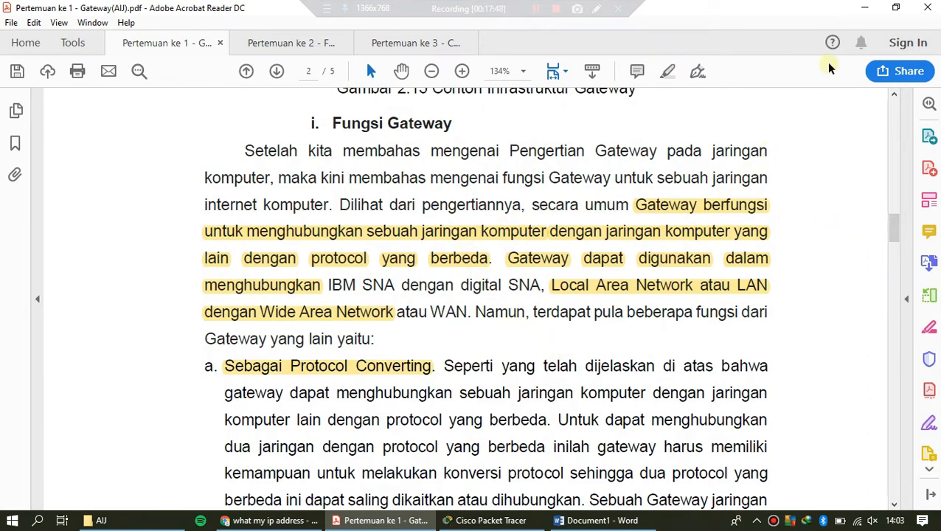
Step: Minimize all open windows, including the PDF and the Chrome IP lookup, to show the Windows desktop
left_click(860, 10)
left_click(861, 11)
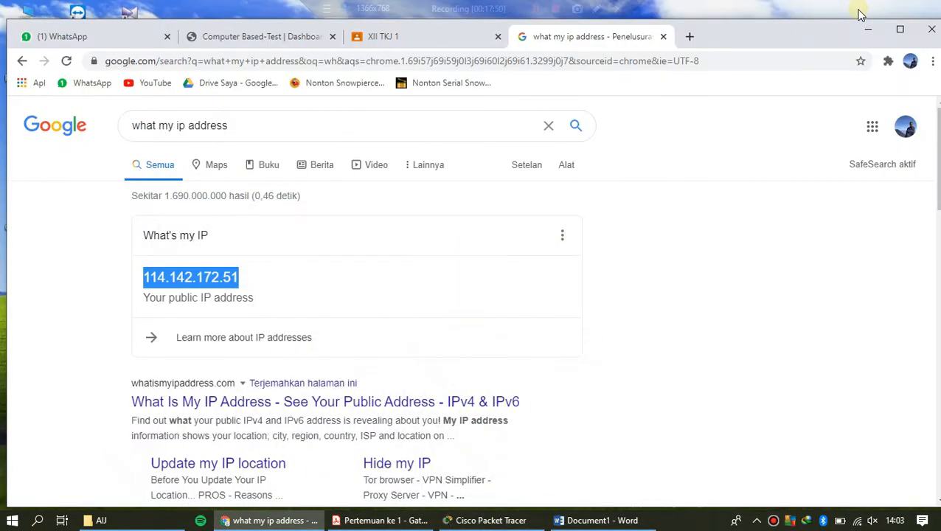
left_click(863, 32)
right_click(810, 69)
left_click(823, 108)
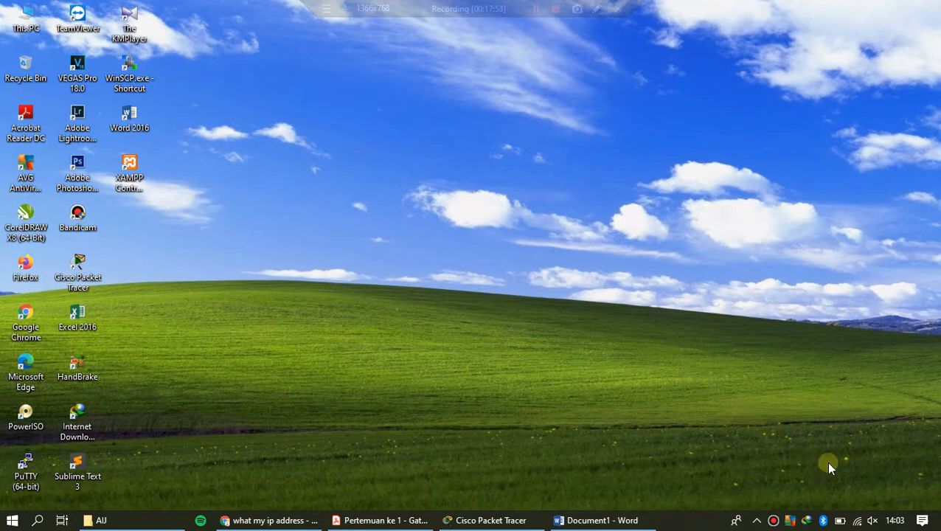
Step: Open the Windows Network & Internet settings and shift the Settings window slightly lower on the desktop
right_click(860, 520)
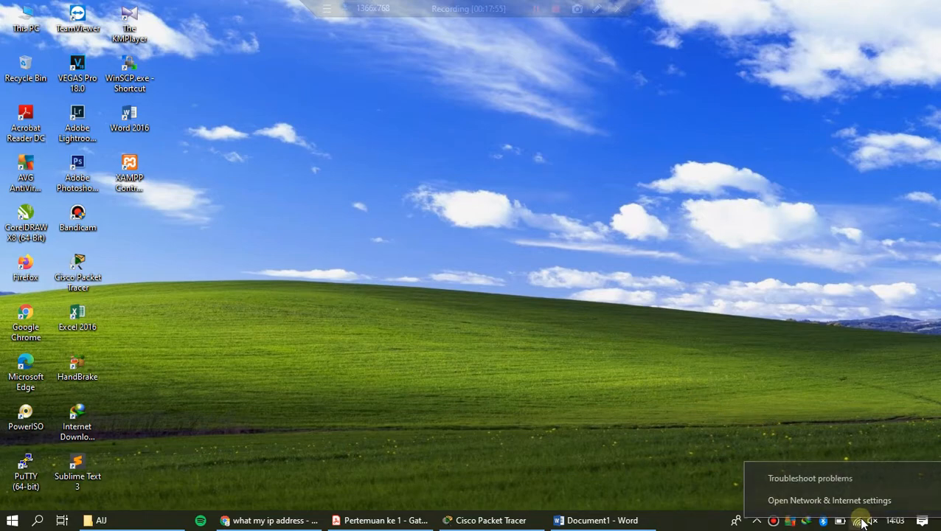
left_click(851, 502)
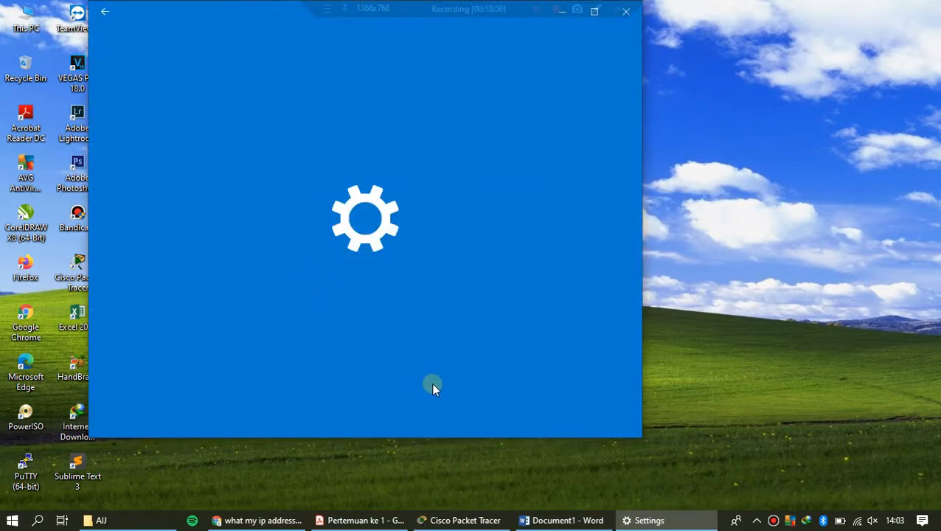
left_click(284, 520)
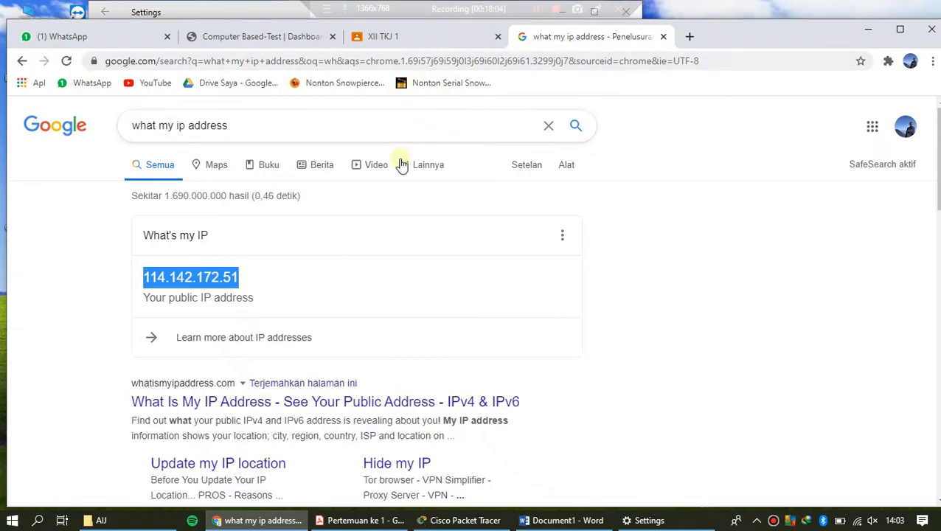
left_click(882, 31)
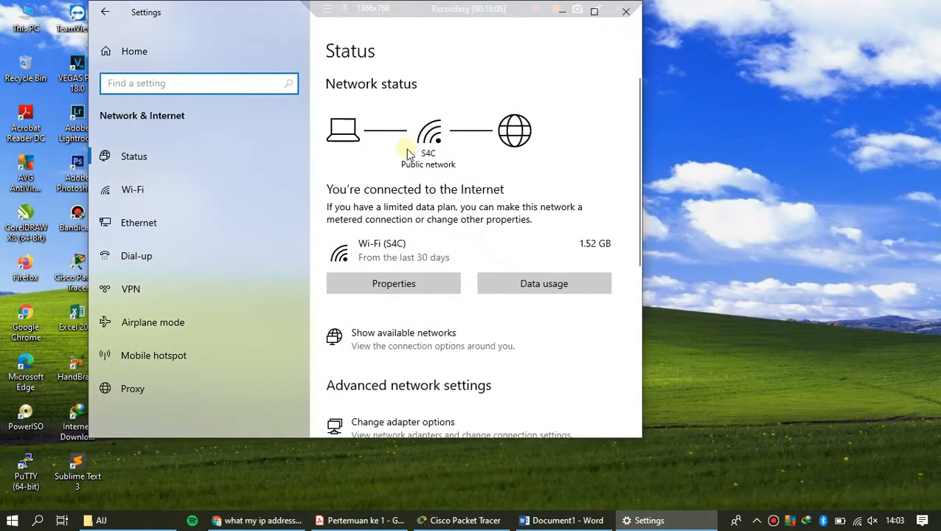
left_click_drag(291, 11, 307, 31)
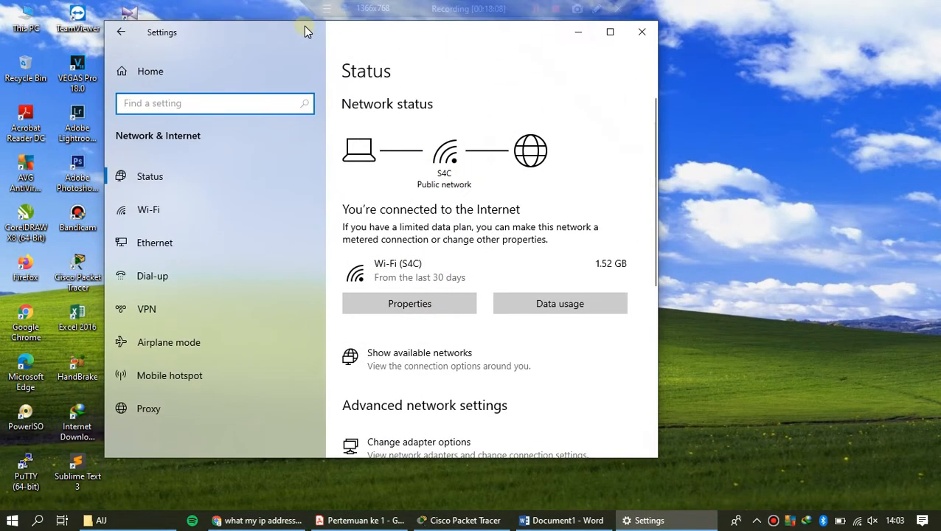
Step: Open the network adapter options from the advanced network settings on the Status page
scroll(492, 225, "down", 2)
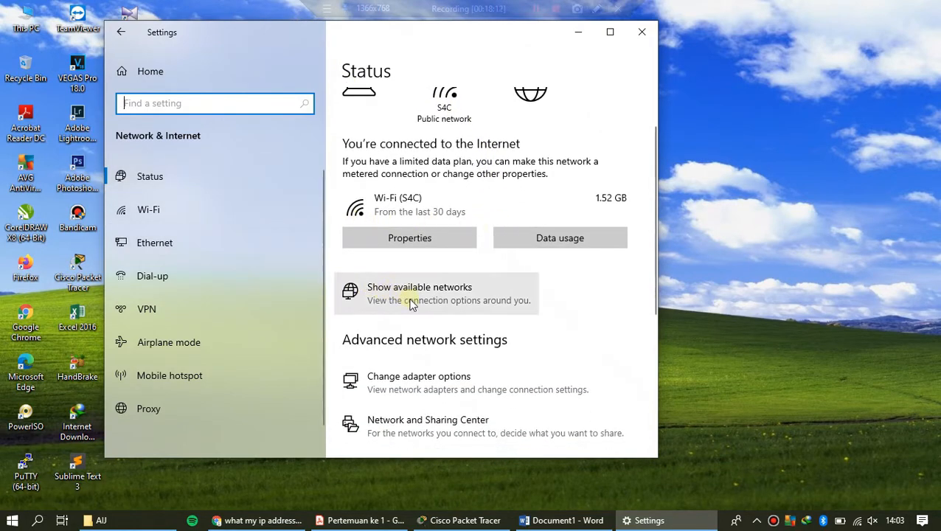
left_click(433, 383)
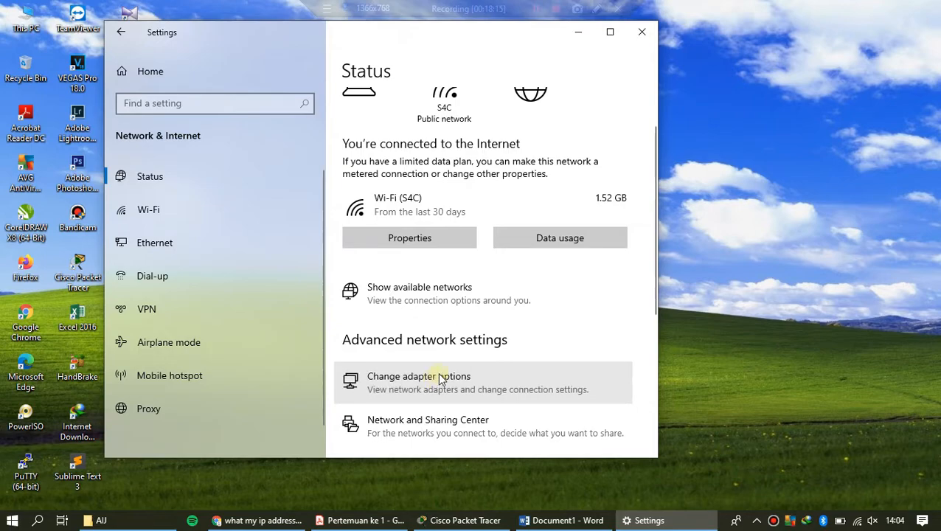
scroll(485, 334, "down", 1)
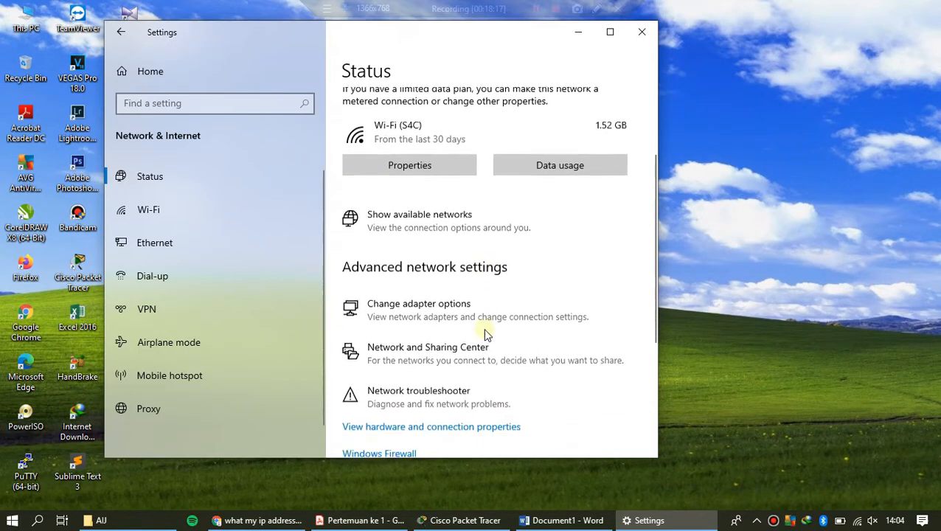
left_click(483, 332)
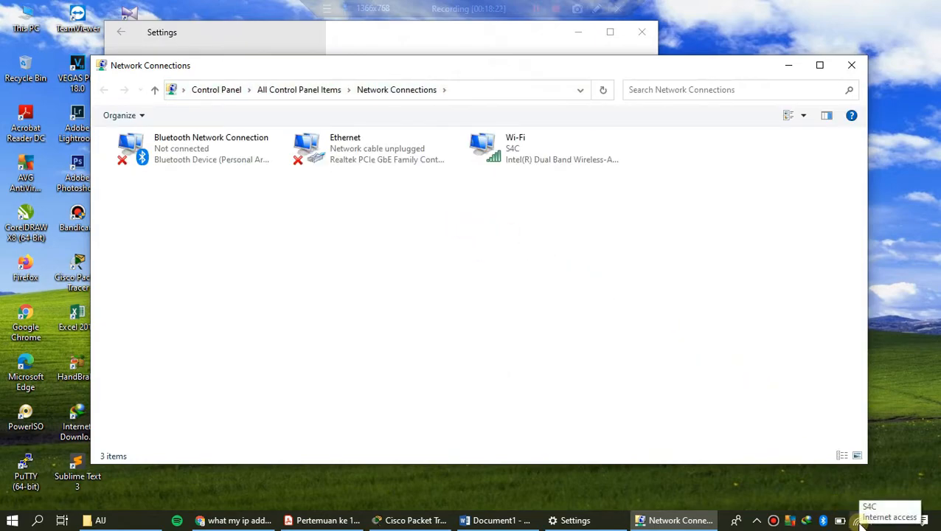
Step: Open the status of the Wi-Fi adapter and show its network connection details
left_click(511, 155)
right_click(526, 161)
left_click(549, 193)
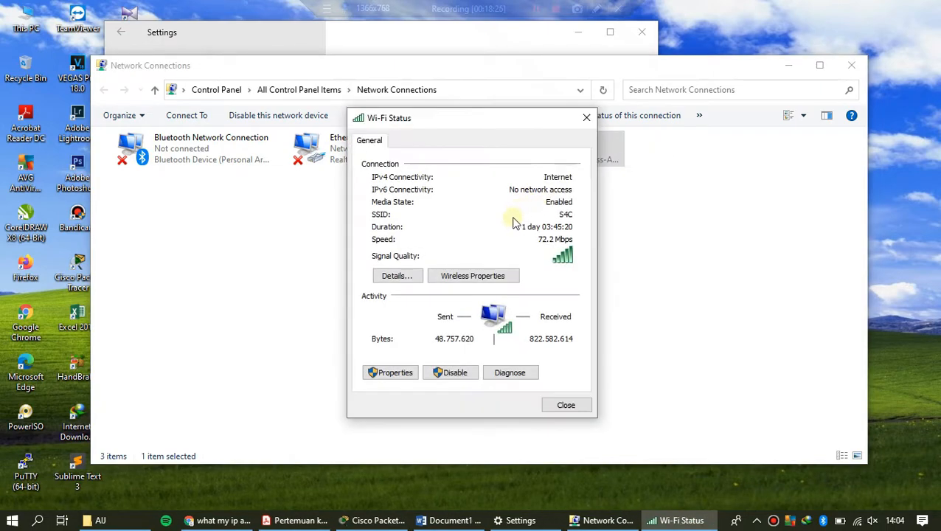
left_click(402, 279)
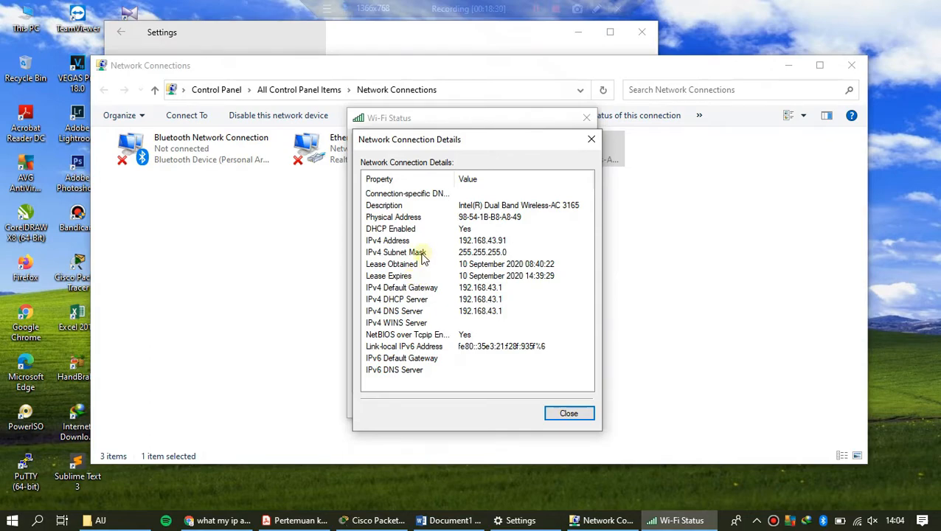
Step: Examine the IPv4 address and IPv4 default gateway entries in the Wi-Fi connection details
left_click(392, 241)
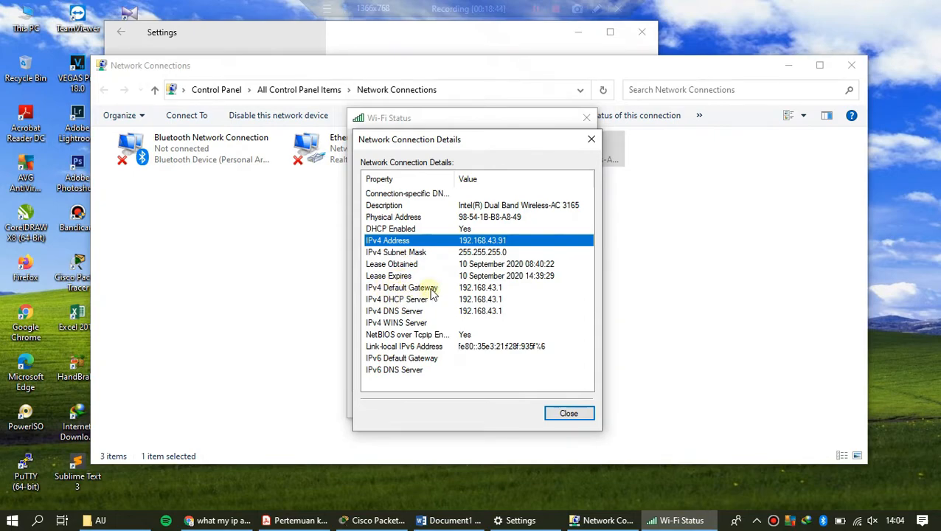
left_click(435, 291)
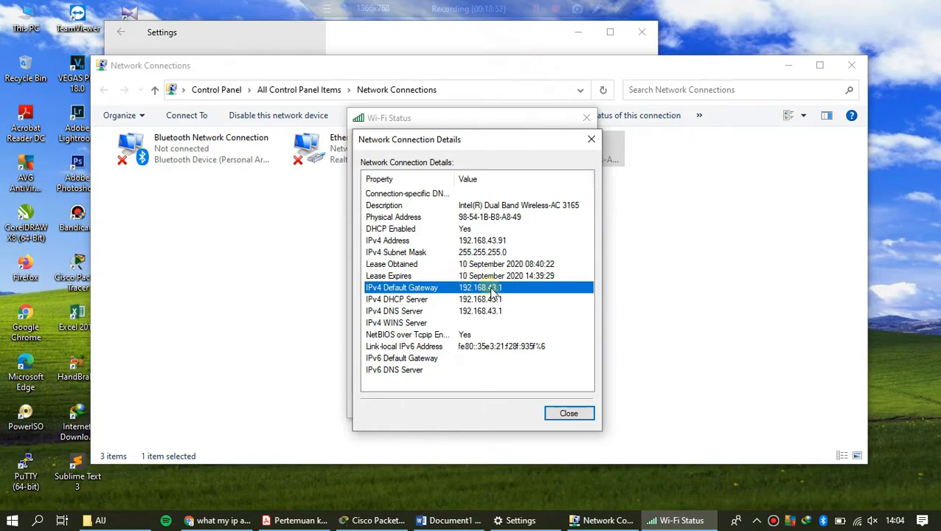
left_click(492, 298)
left_click(492, 288)
left_click(493, 243)
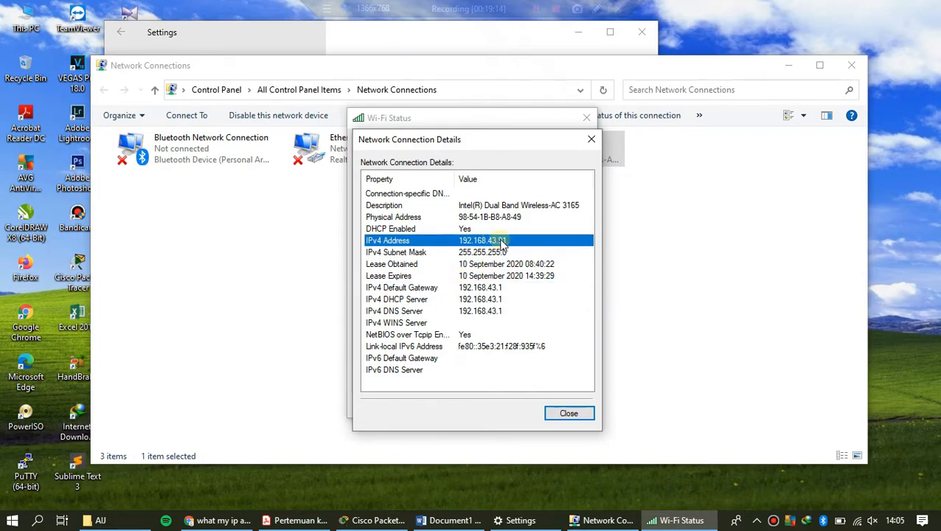
Step: Close the connection details and Wi-Fi status windows, leaving the Wi-Fi adapter selected in Network Connections
left_click(591, 139)
left_click(586, 118)
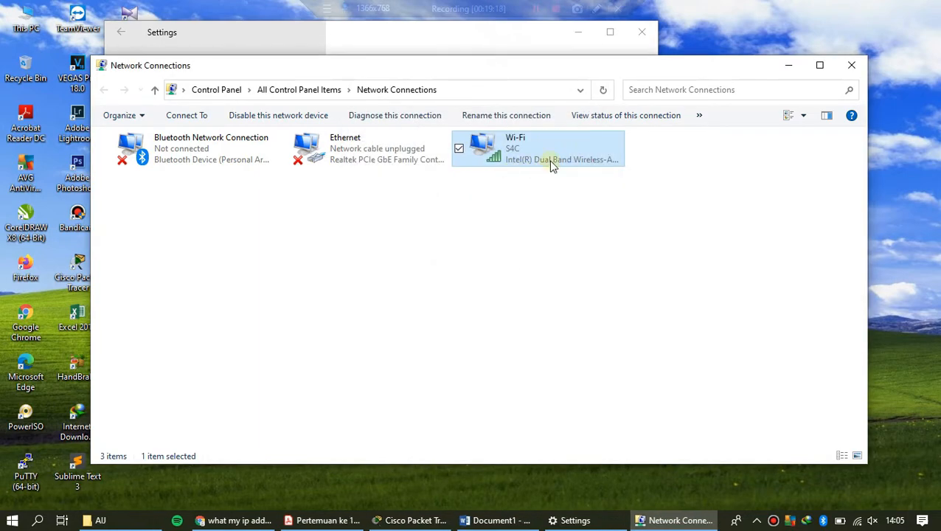
left_click(568, 210)
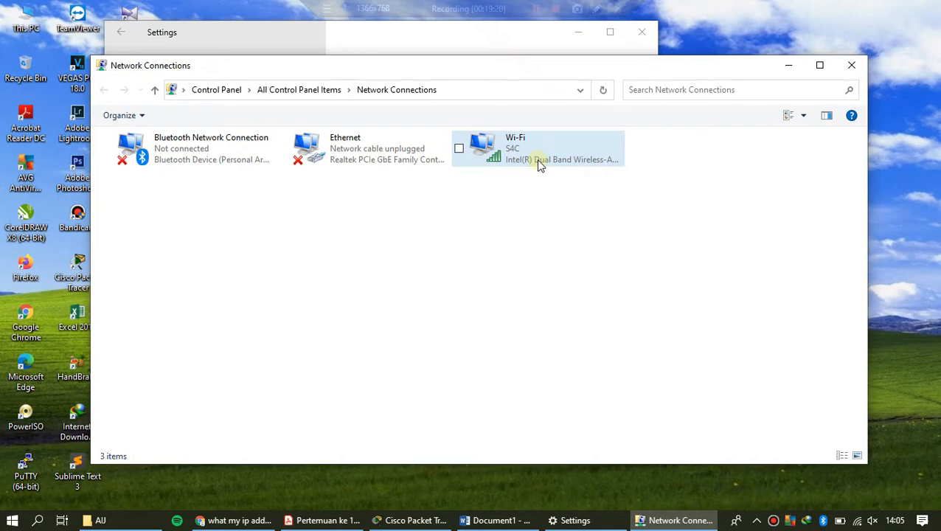
left_click(516, 155)
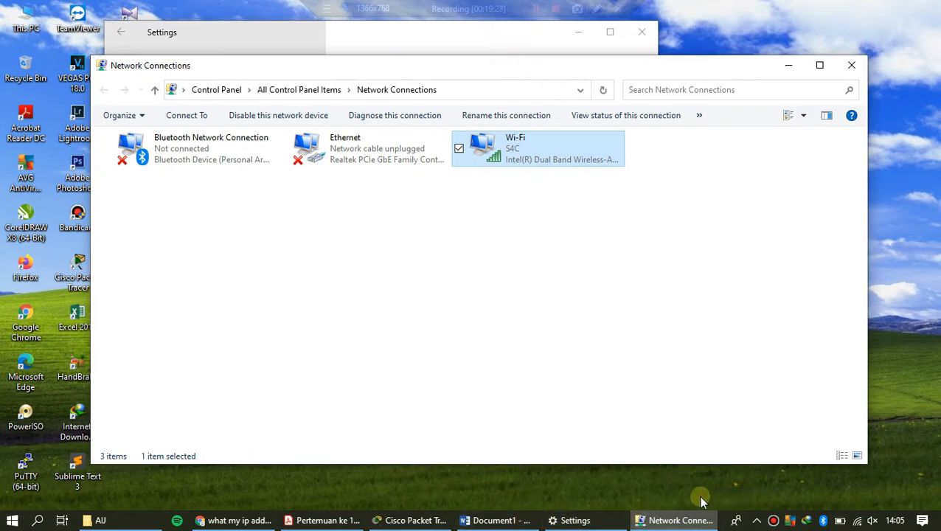
Step: Switch to the network topology in Cisco Packet Tracer, briefly bringing up the Network Connections window again
left_click(413, 520)
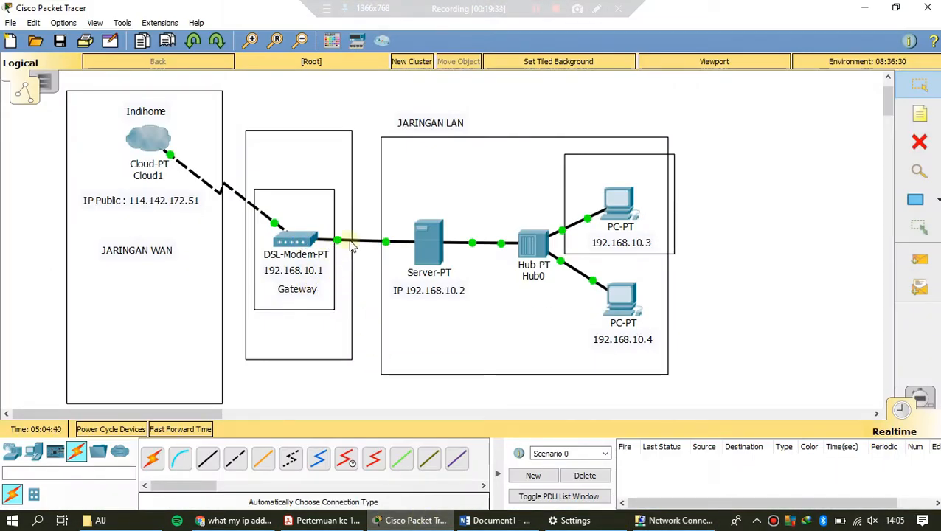
left_click(672, 520)
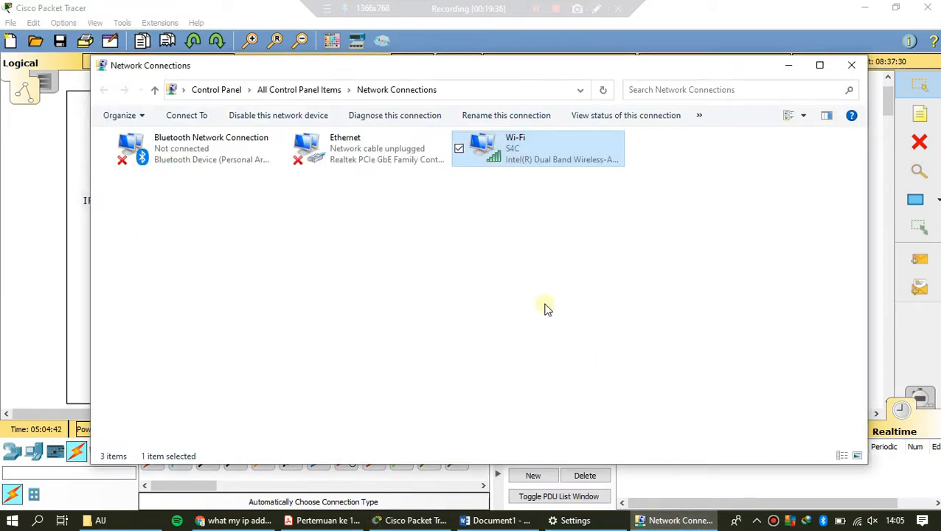
left_click(672, 520)
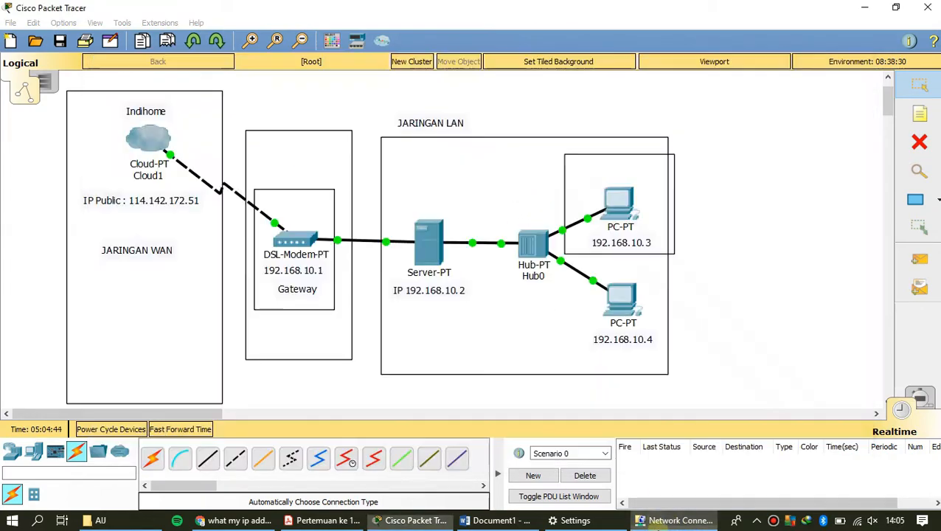
Step: Add a "DHCP SERVER" note to the topology and place it above the link between the DSL modem and the server
left_click(918, 116)
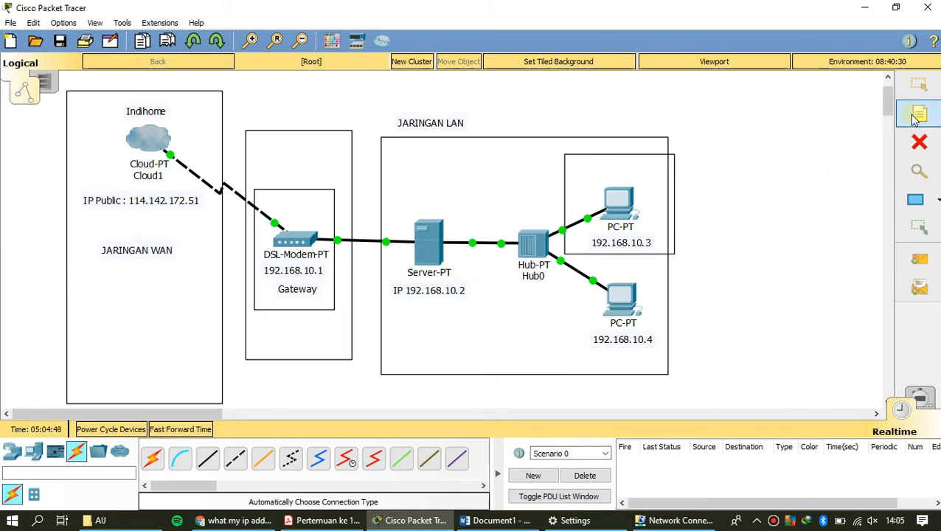
left_click(370, 192)
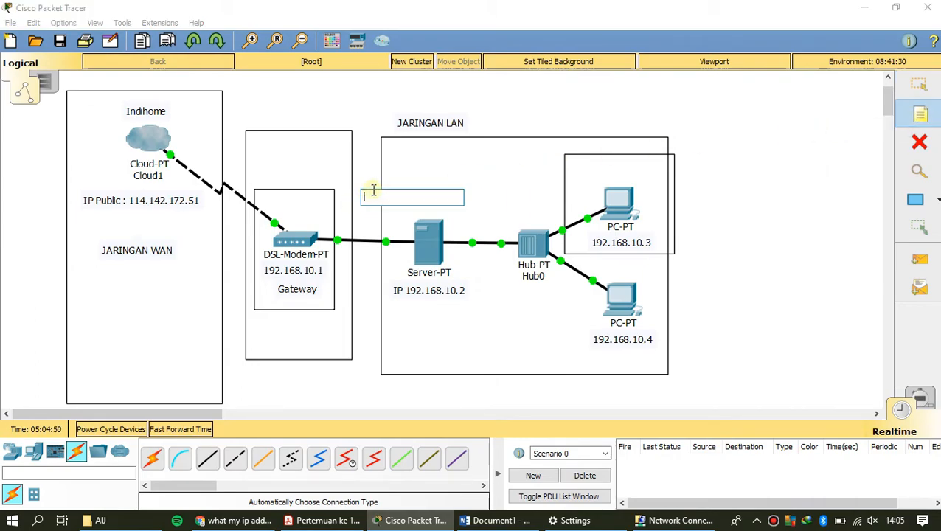
type("DHCP")
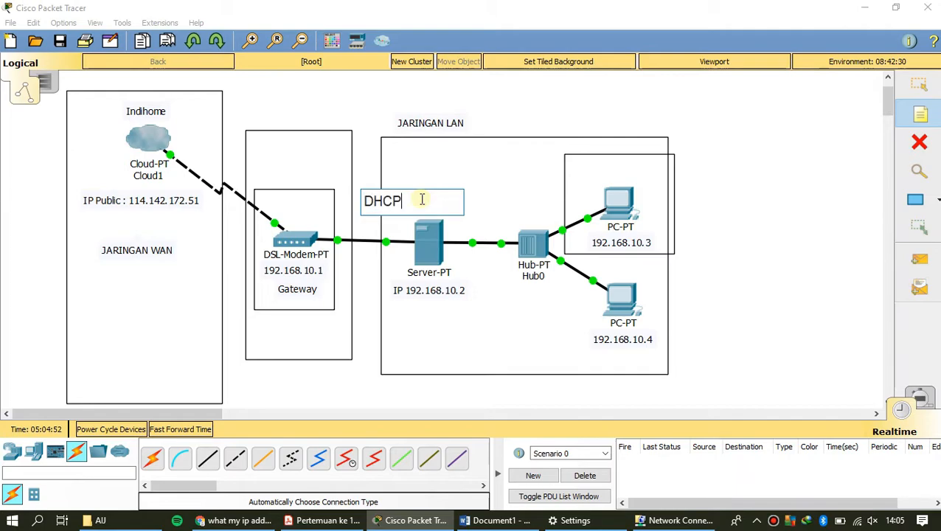
type(" SERVER")
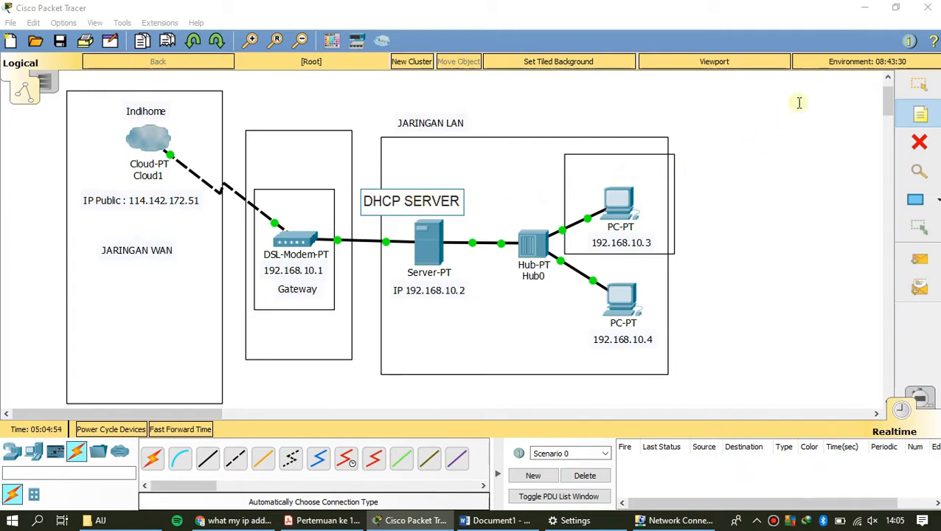
left_click(919, 85)
left_click_drag(391, 206, 369, 227)
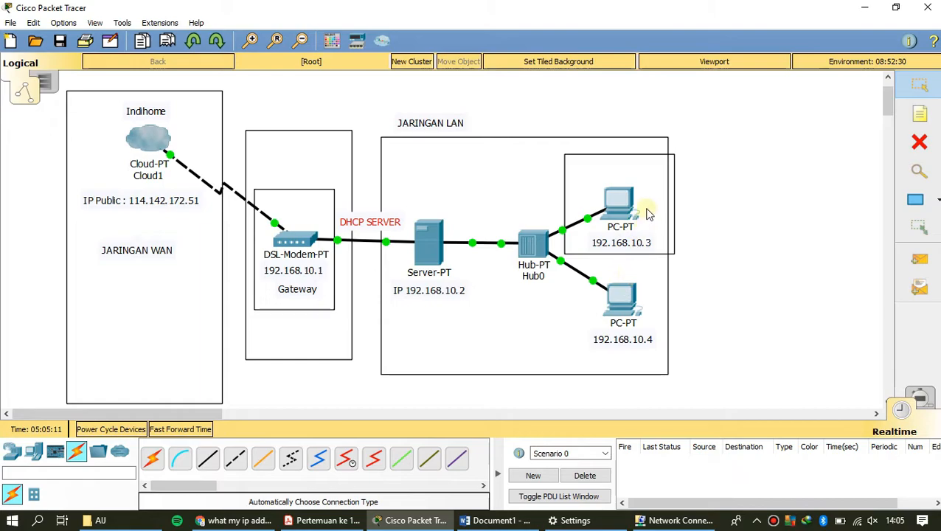
left_click(752, 136)
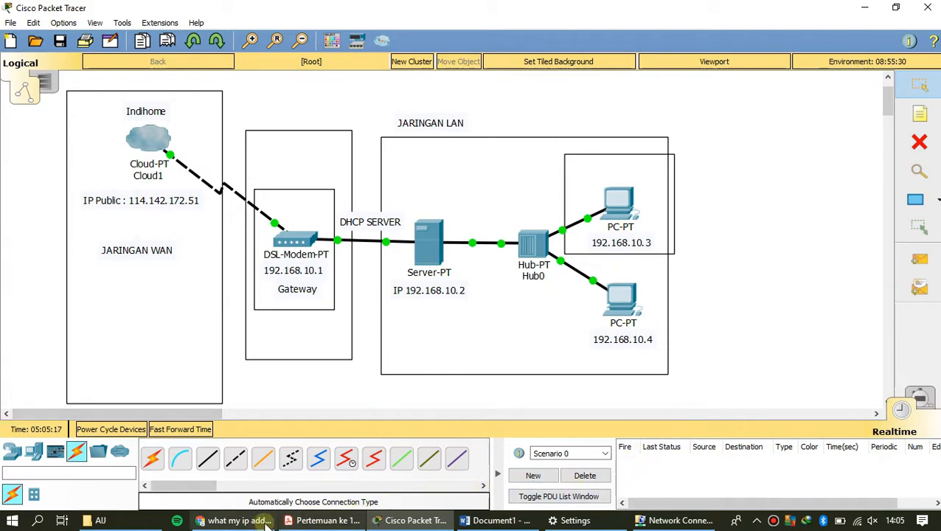
Step: Switch to the Gateway PDF in Acrobat Reader and go back to the "E. Internet Gateway" section on page 1
left_click(291, 521)
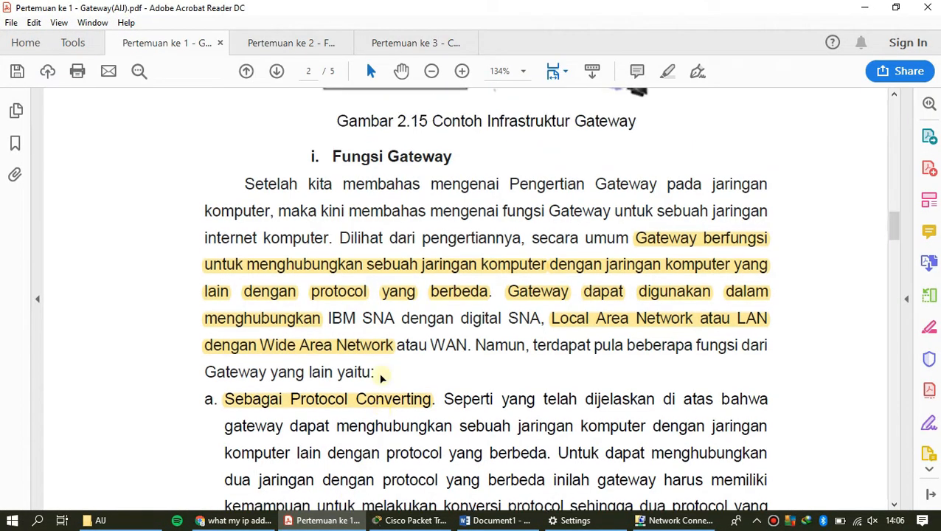
scroll(380, 376, "up", 5)
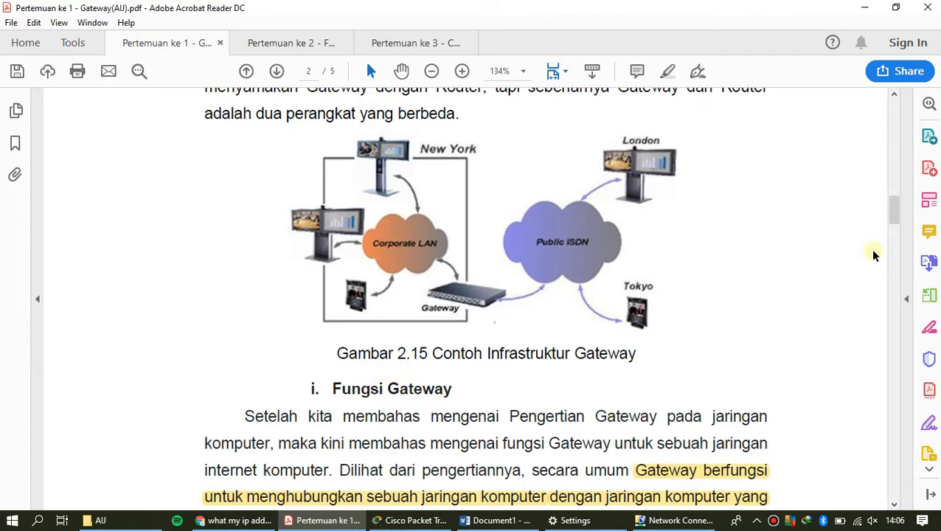
left_click_drag(893, 218, 861, 214)
scroll(861, 214, "up", 6)
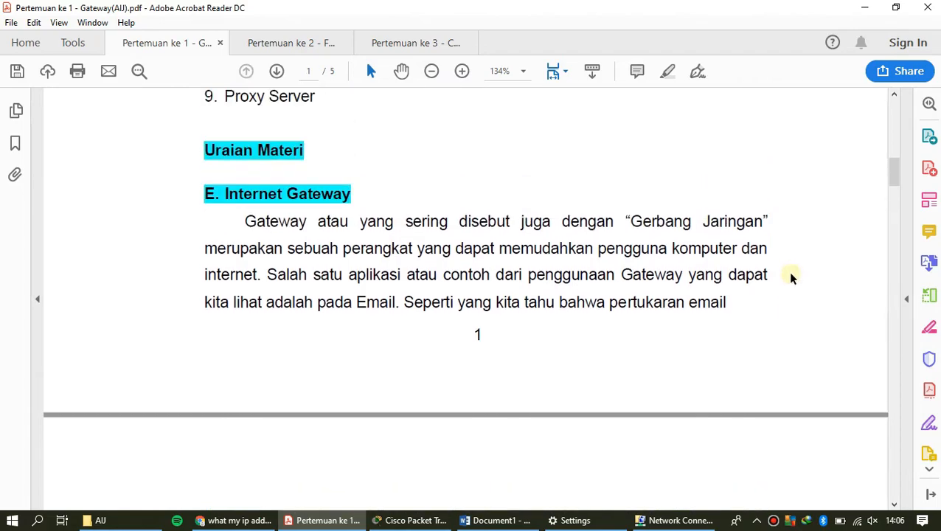
scroll(786, 276, "down", 2)
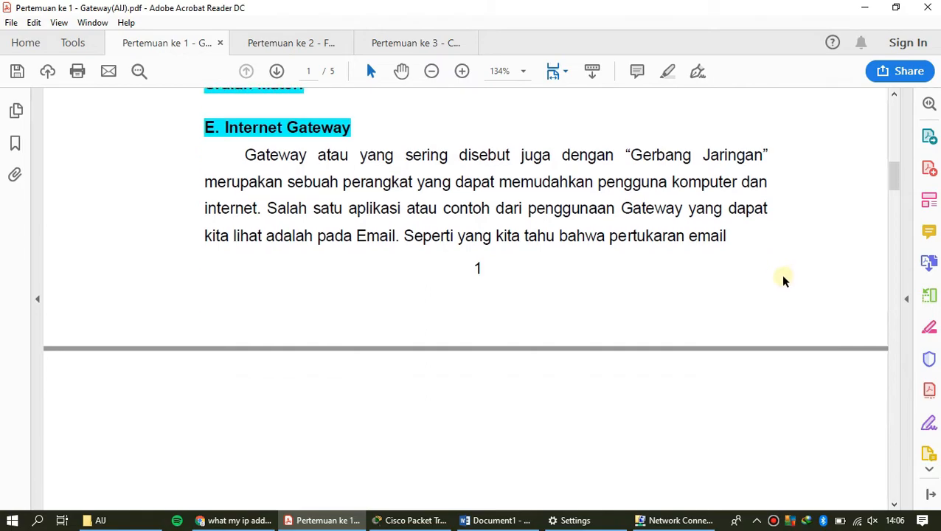
scroll(739, 287, "up", 1)
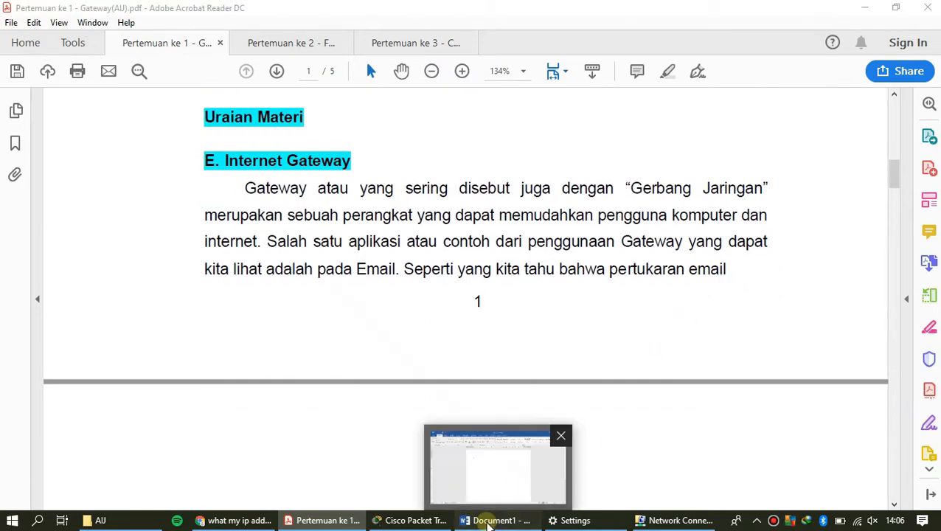
Step: Return to the topology in Cisco Packet Tracer and shift the "Gateway" label slightly beneath the modem's IP address
left_click(488, 521)
left_click(487, 521)
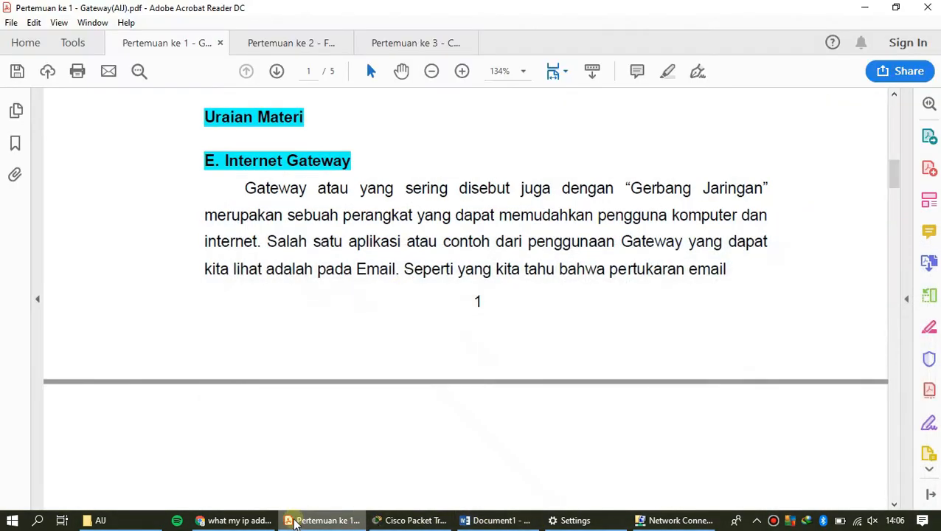
mouse_move(401, 525)
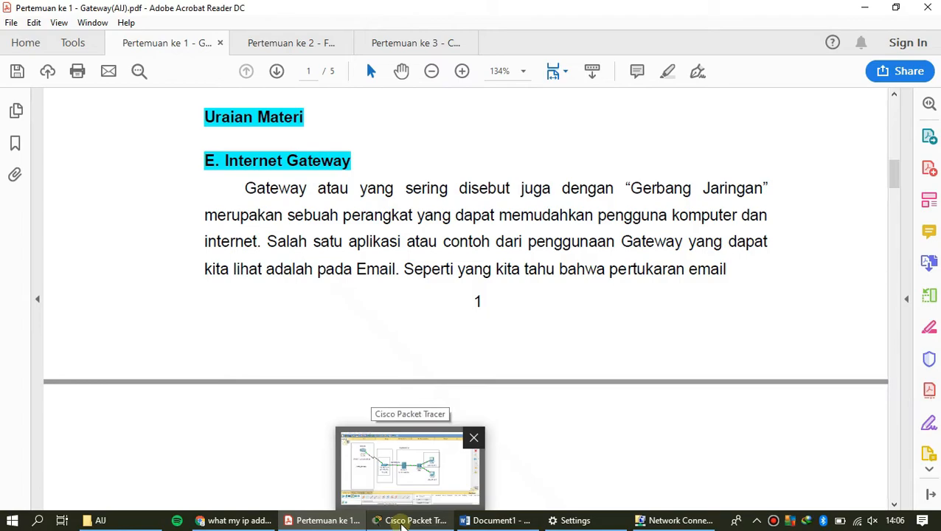
left_click(400, 524)
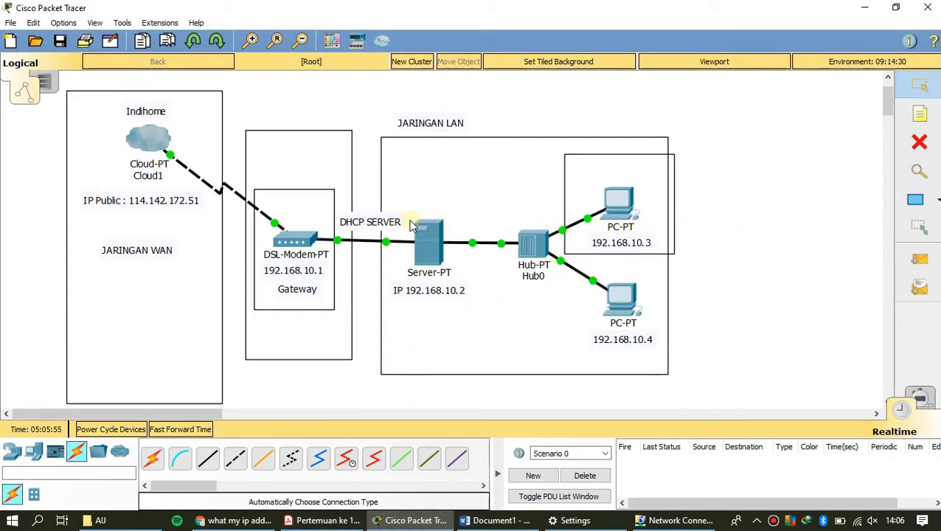
left_click_drag(304, 289, 300, 291)
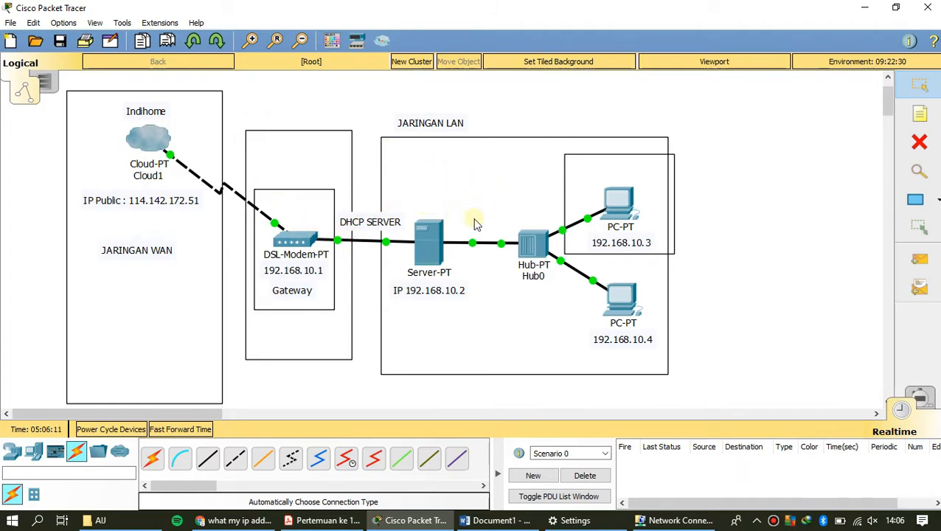
Step: Point out the JARINGAN LAN, JARINGAN WAN and IP Public labels by selecting them in turn, then clear the selection
left_click_drag(374, 89, 500, 181)
left_click_drag(48, 219, 203, 293)
left_click(294, 378)
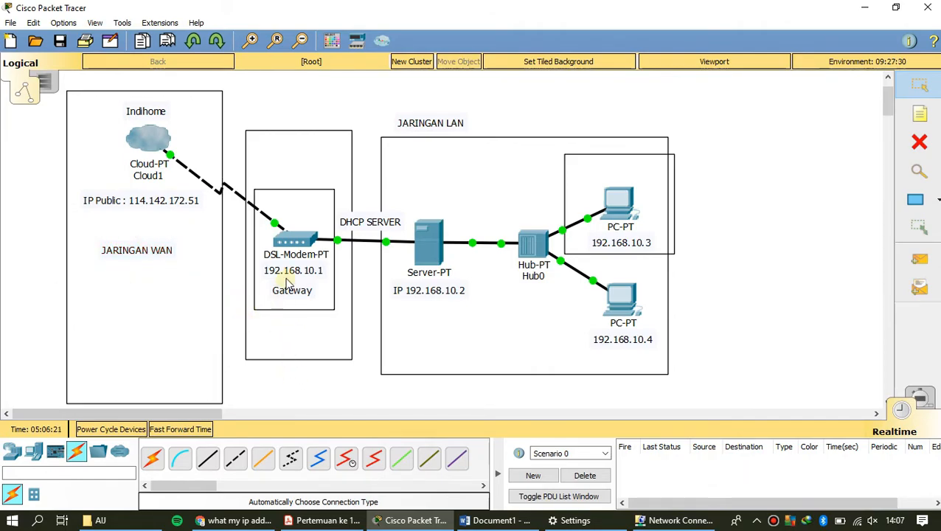
left_click_drag(49, 231, 225, 298)
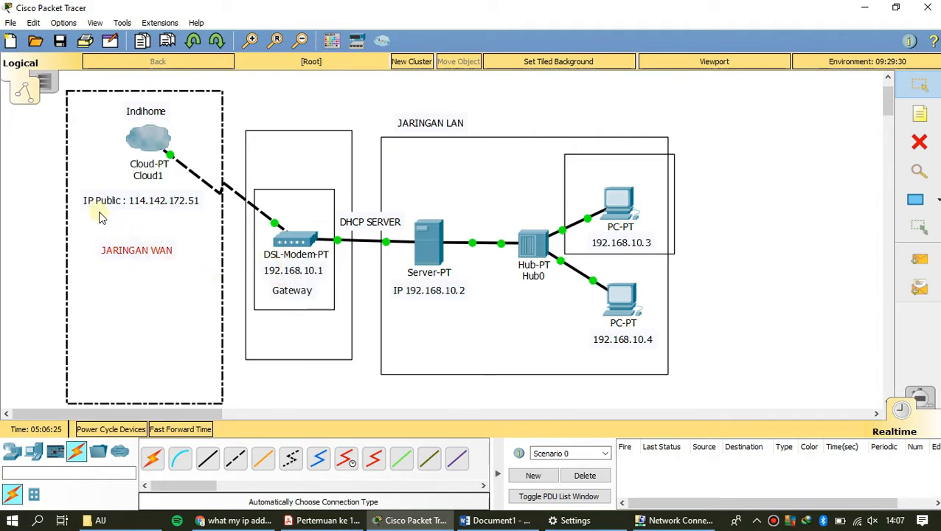
left_click_drag(41, 186, 207, 218)
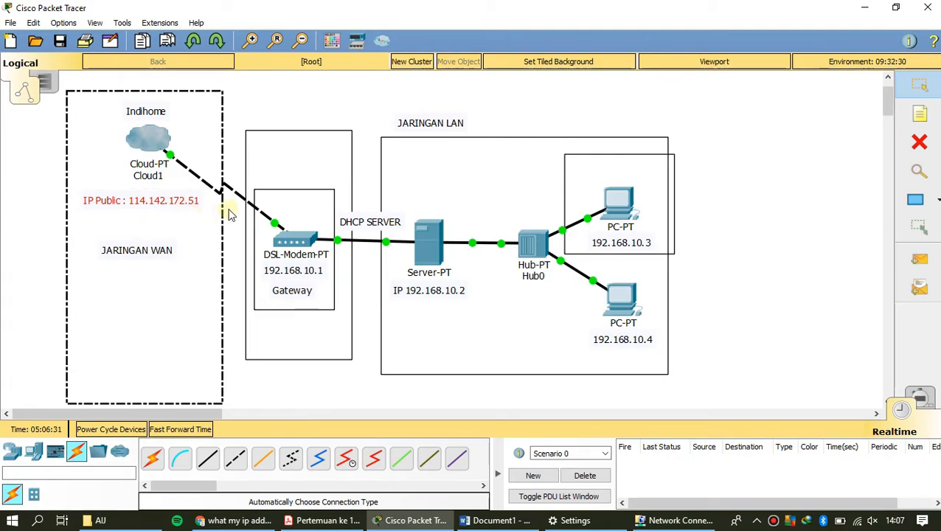
left_click(303, 104)
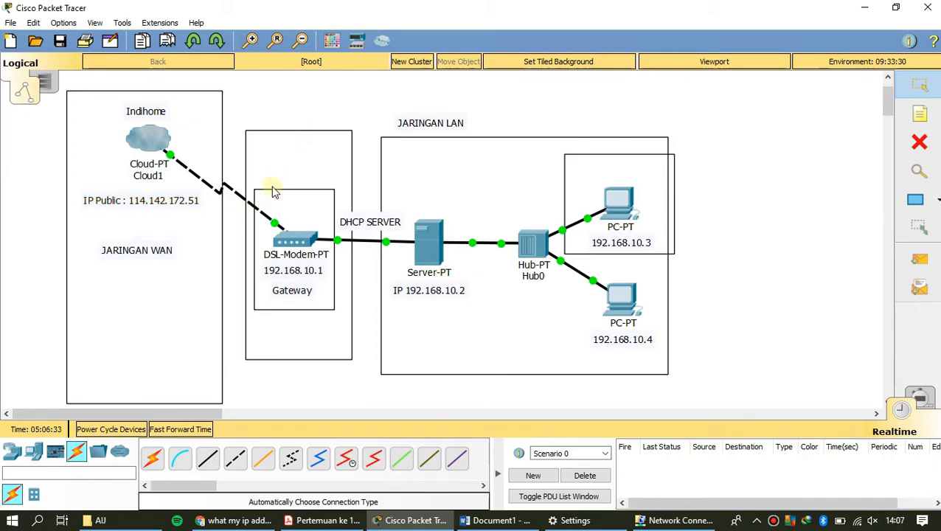